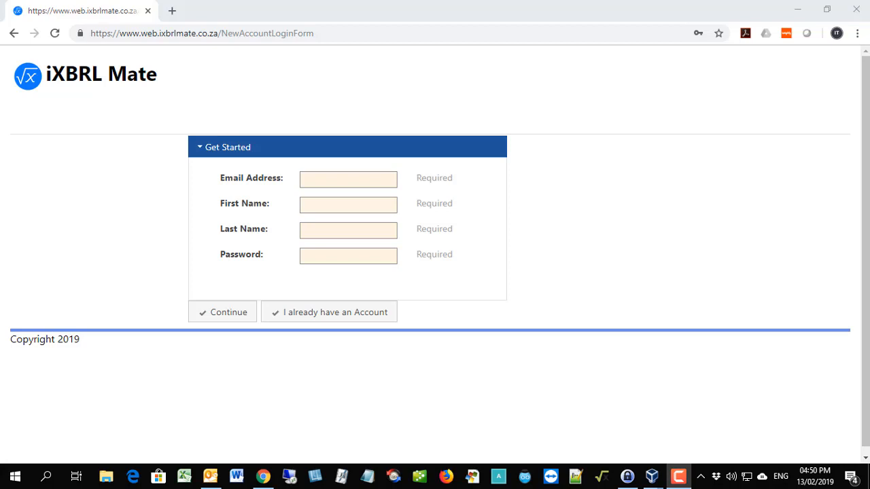
Register the account with e-mail address, name and password, and save the firm details under My iXBRL Service Company with its address and post code.
click(240, 313)
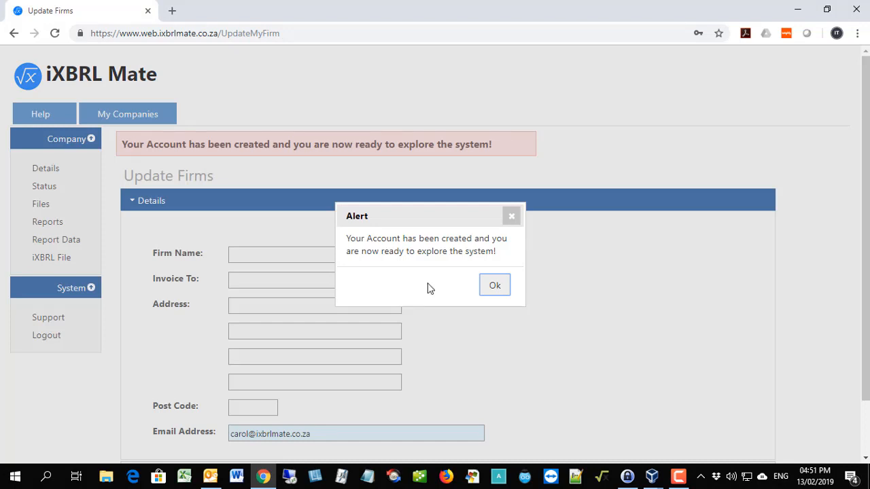
click(493, 291)
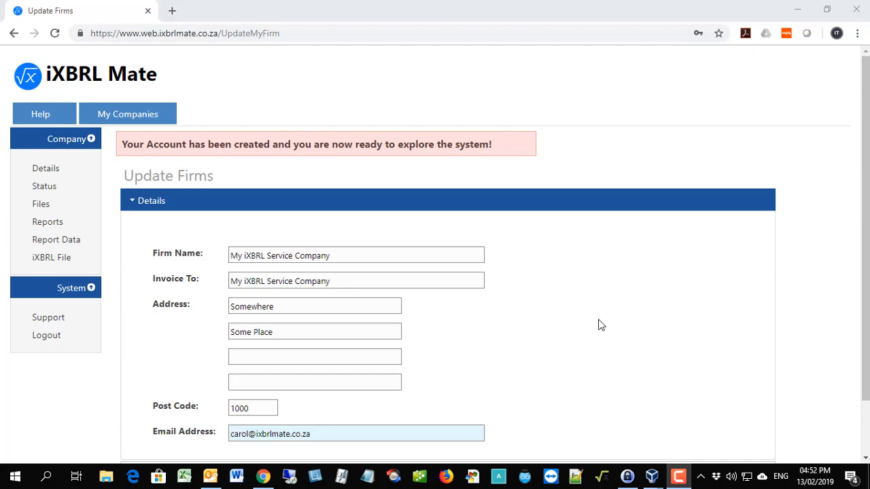
scroll(597, 325, down, 1)
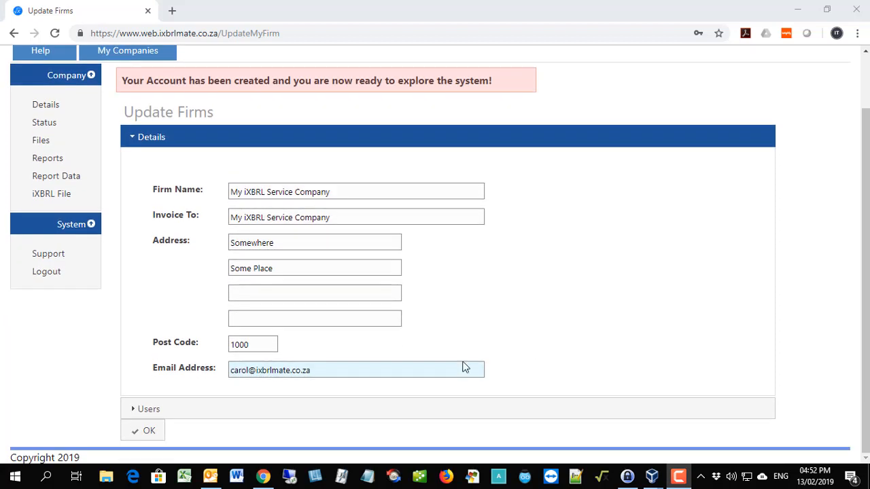
click(147, 432)
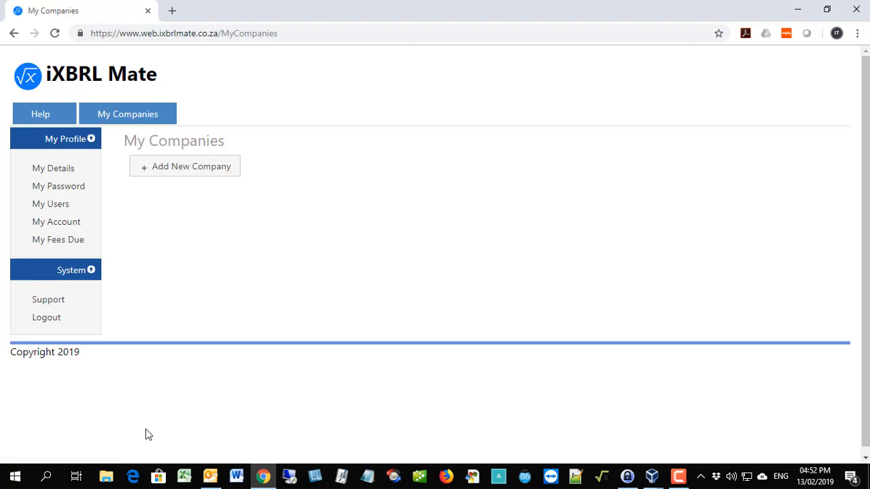
Add a new company named My First Test Company (Pty) Ltd, confirm the addition and save it.
click(177, 173)
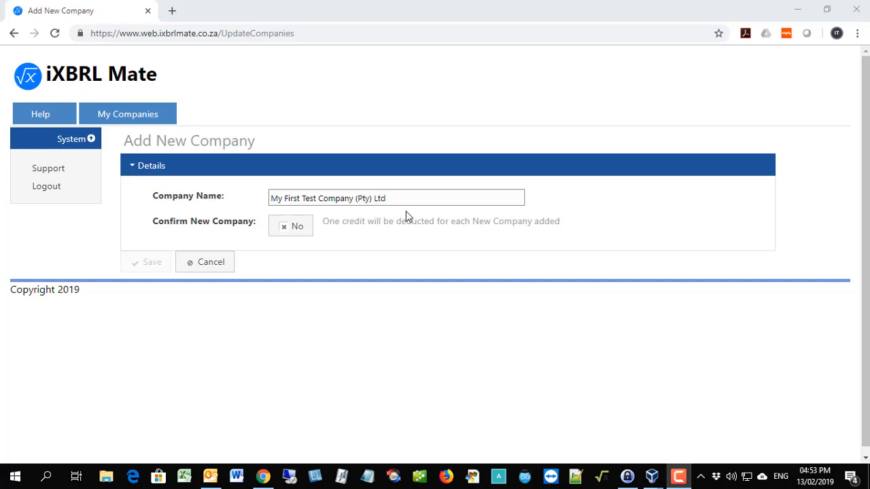
click(294, 233)
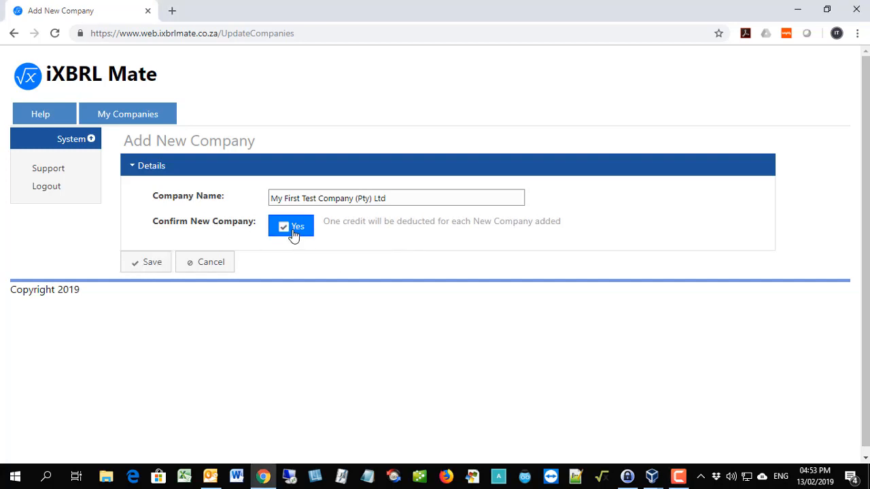
click(151, 268)
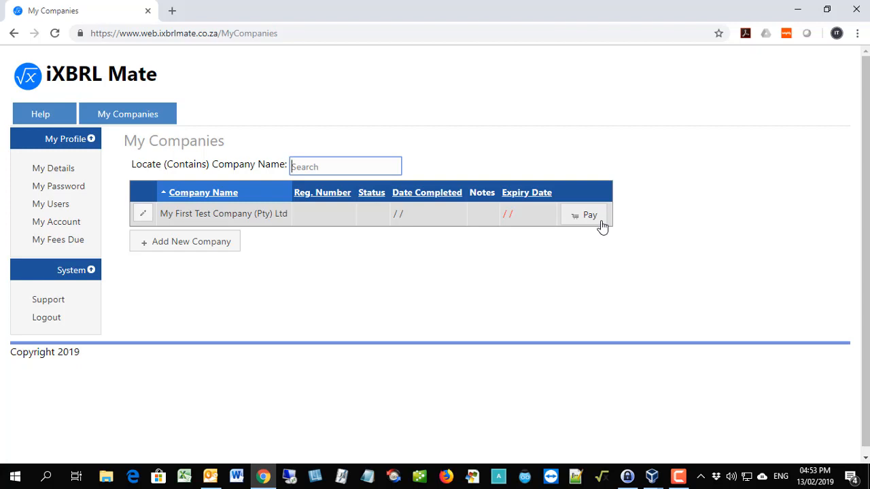
Open My First Test Company's details, enter its registration number, set the year end date to 2018-02-28 and save.
click(145, 215)
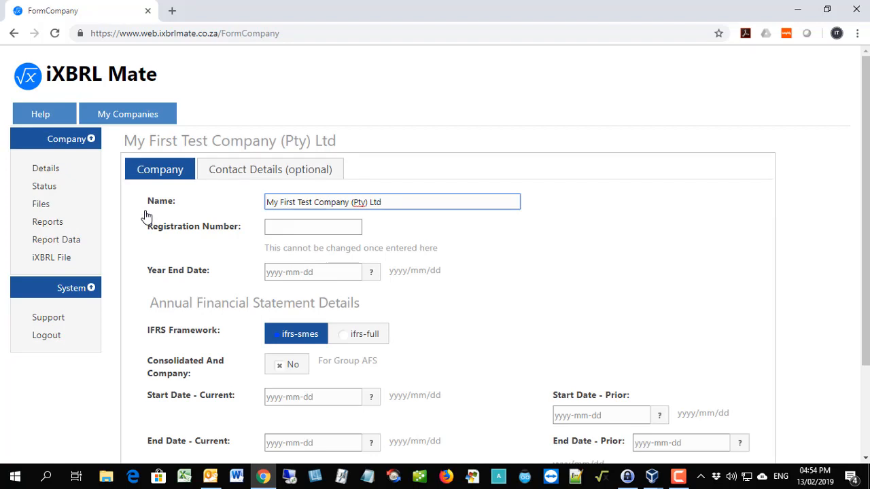
scroll(145, 216, down, 3)
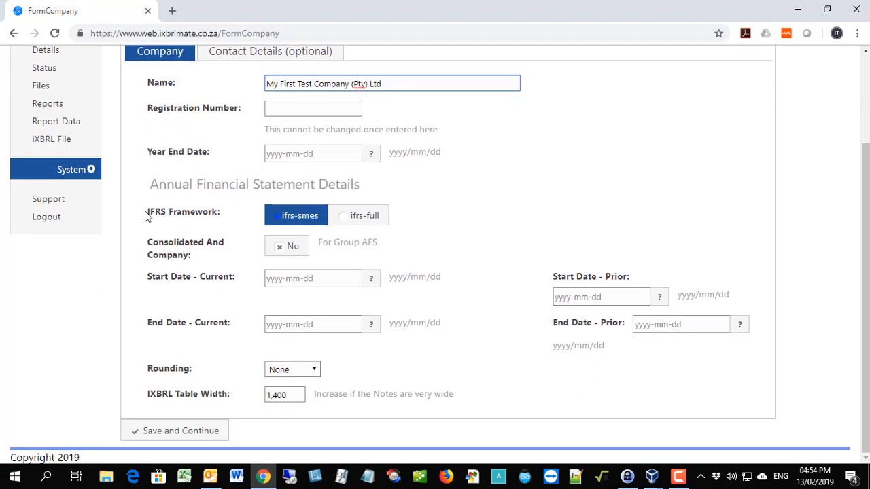
scroll(145, 216, up, 1)
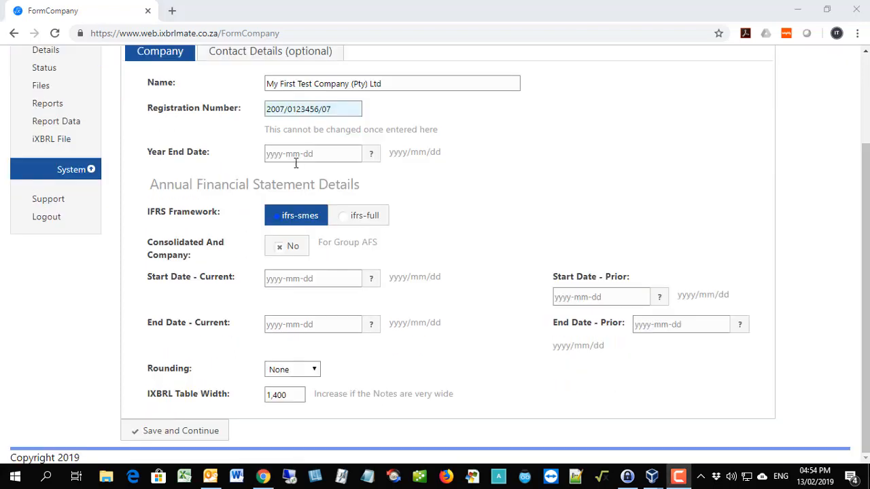
click(372, 156)
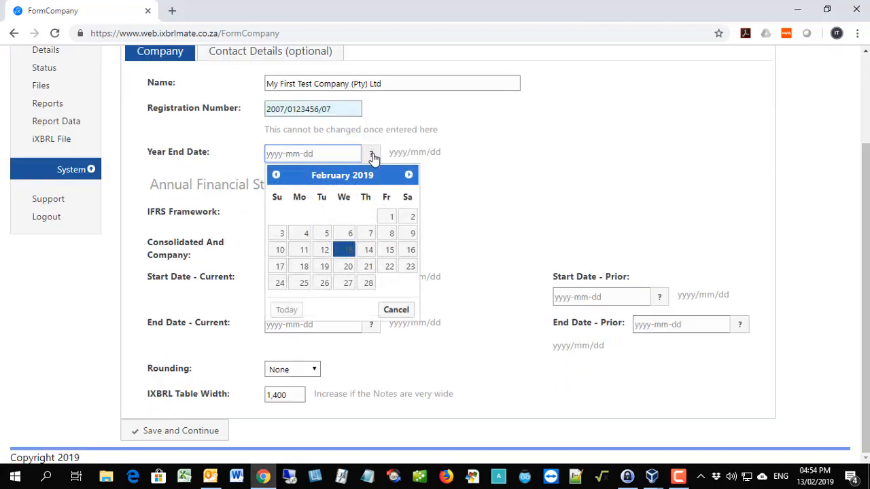
click(276, 175)
click(276, 175)
click(276, 175)
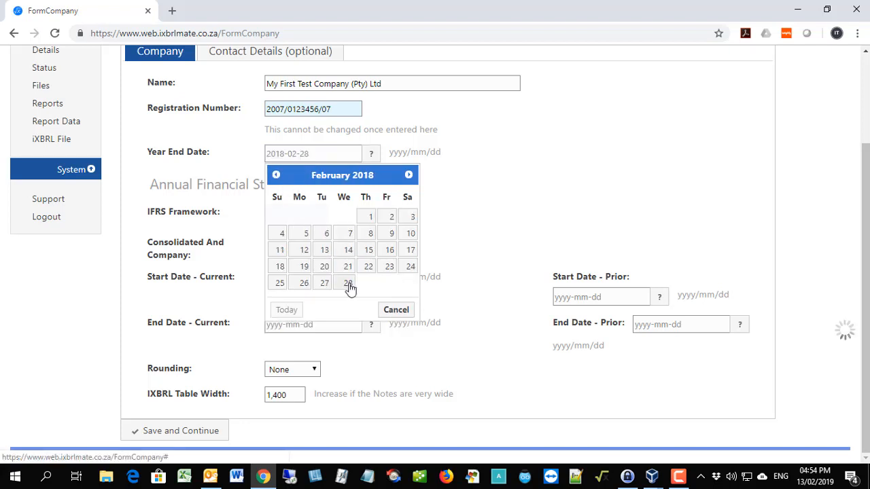
click(349, 288)
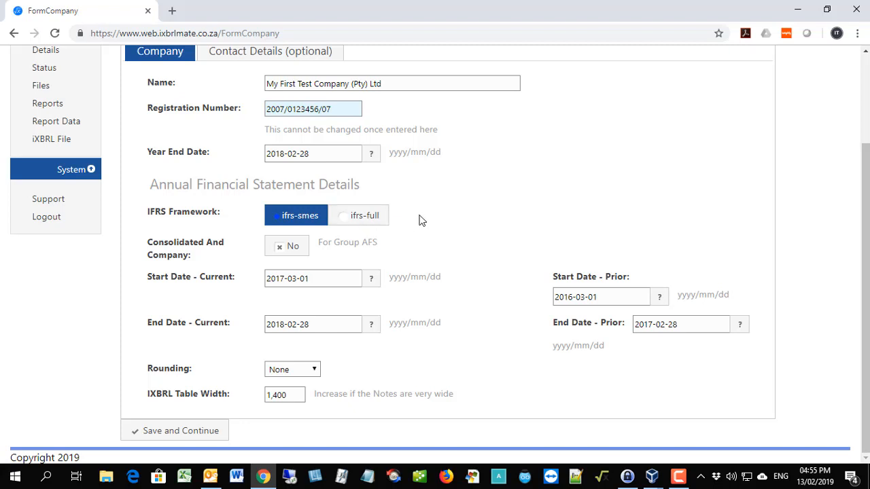
click(159, 432)
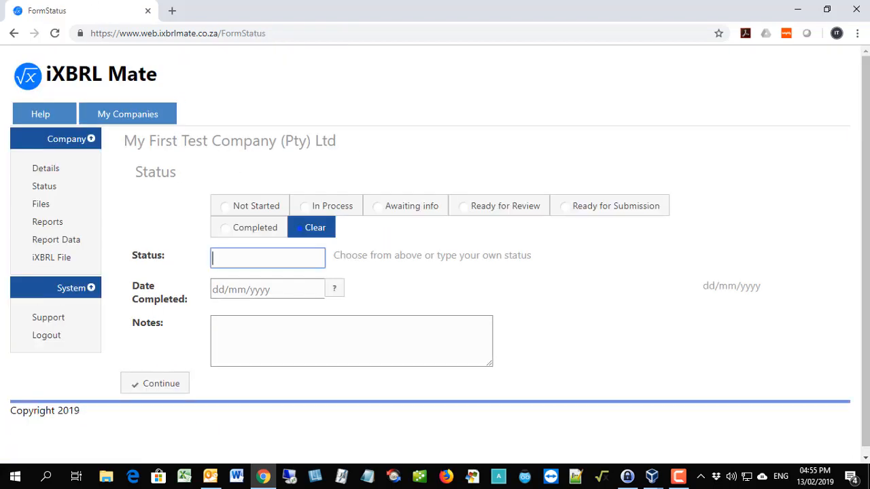
Set the company's status to Ready for Submission and continue past the status form.
key(F10)
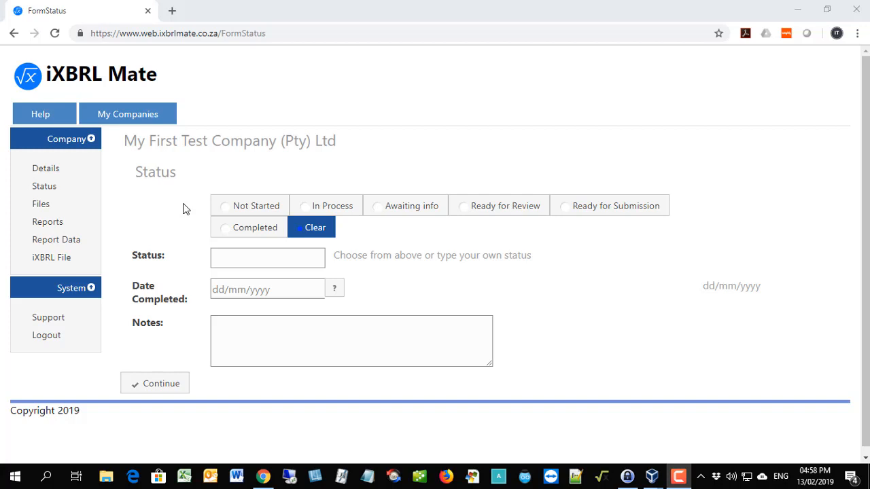
click(251, 207)
click(312, 215)
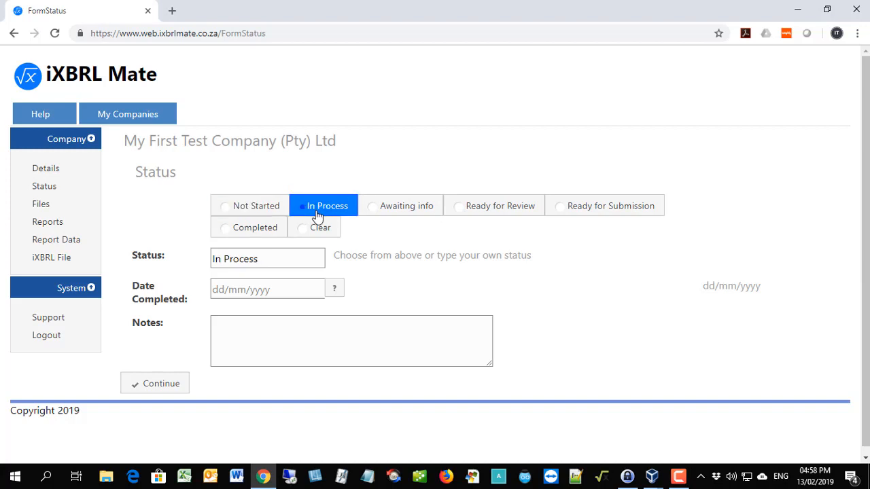
click(578, 213)
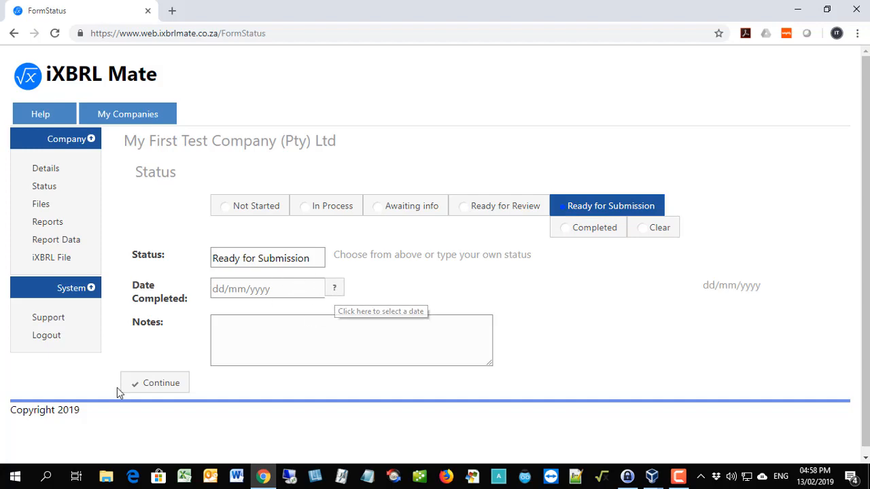
click(155, 385)
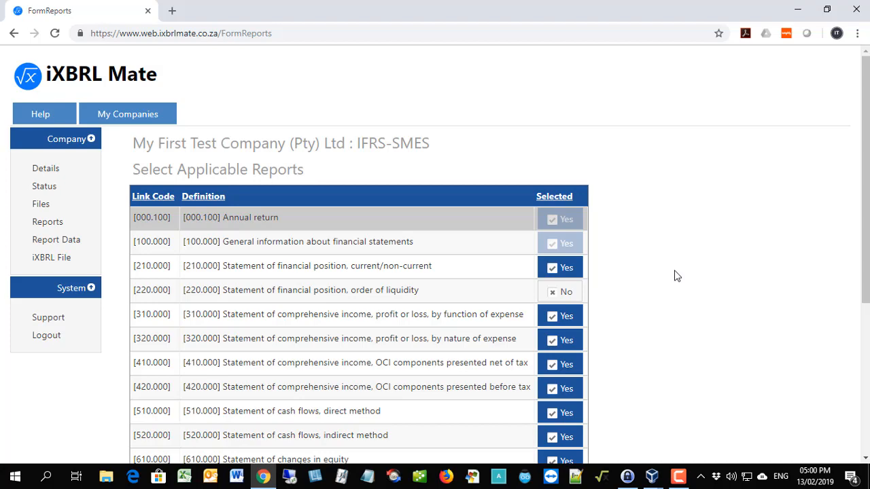
Exclude reports 320.000, 410.000 and 420.000 from the applicable reports, and continue to the report data.
scroll(676, 275, down, 2)
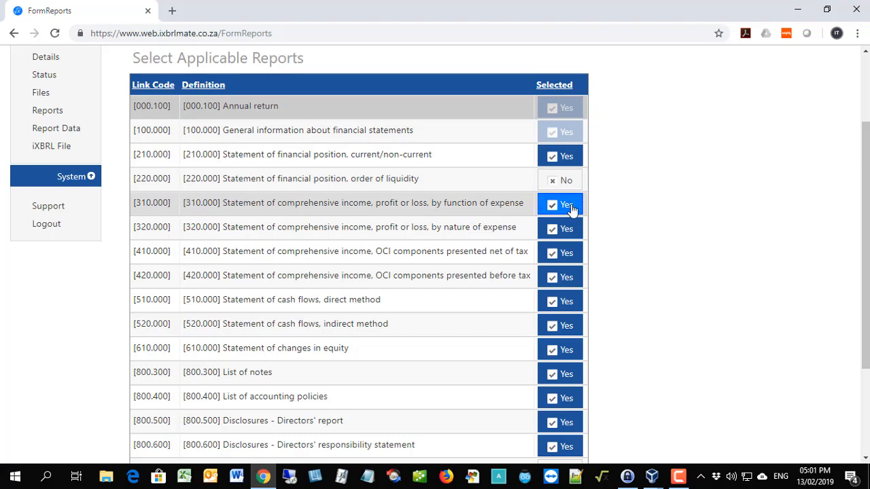
click(568, 229)
click(563, 253)
click(565, 277)
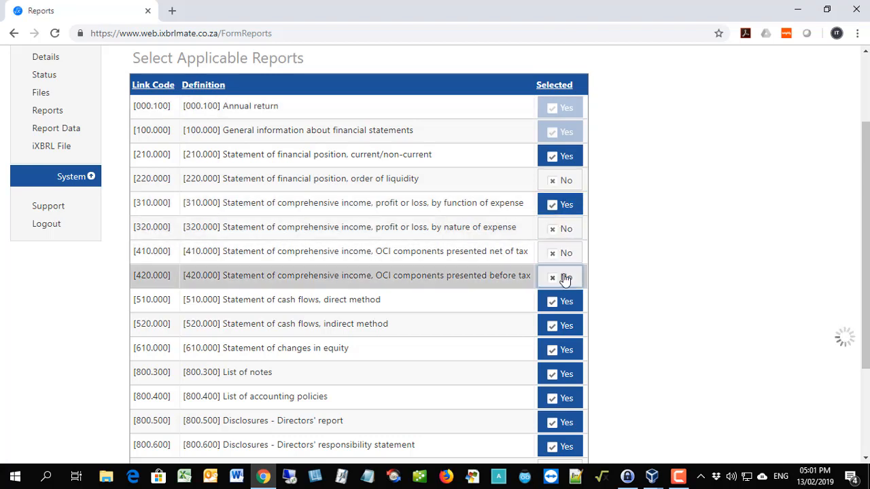
scroll(565, 280, down, 2)
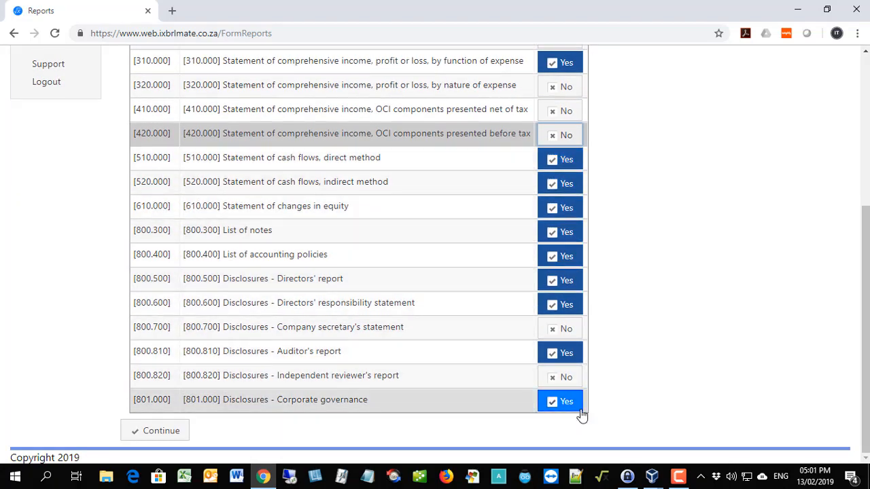
click(151, 431)
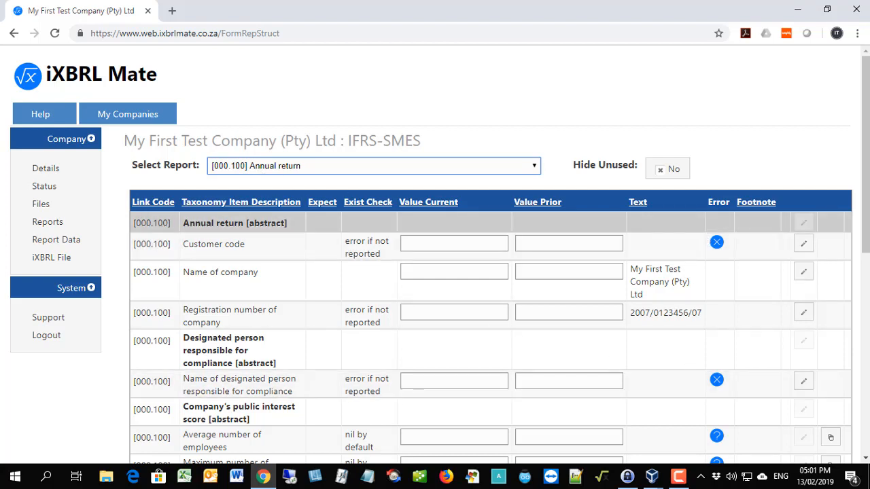
Enter the customer code as text for the Customer code item of the Annual return report and save it.
key(F10)
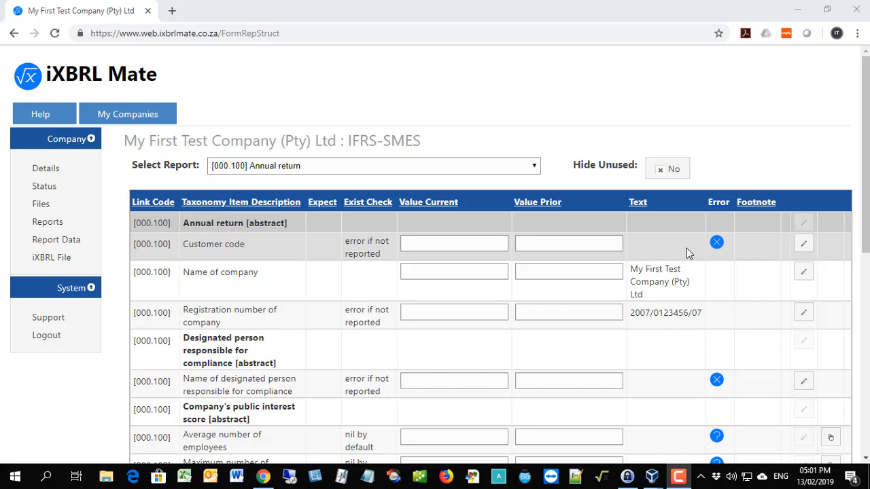
click(803, 246)
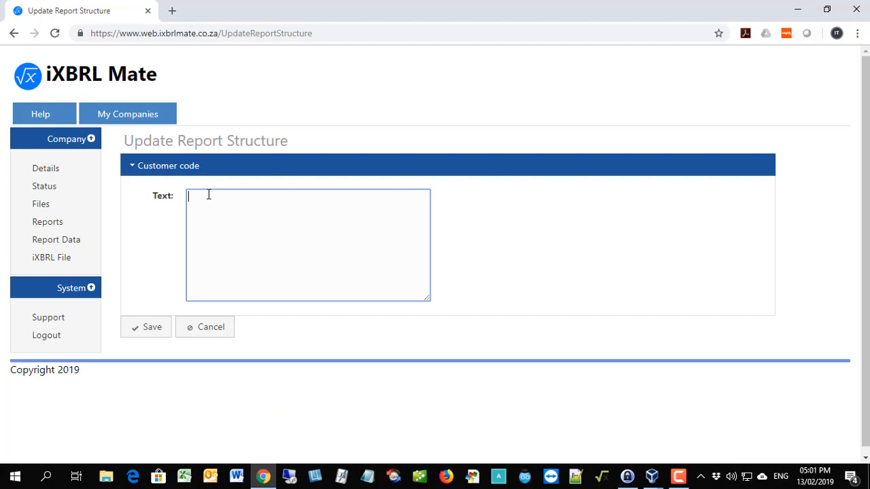
click(135, 332)
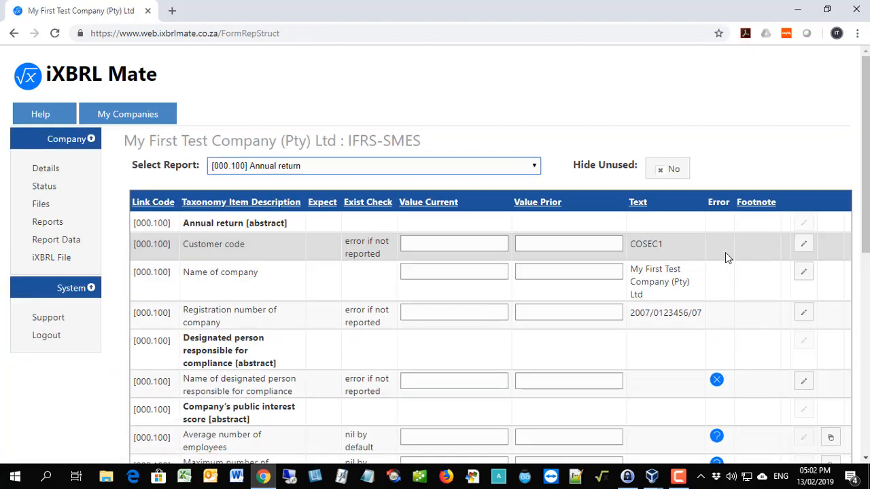
Enter and save the full name of the designated person responsible for compliance in the Annual return report.
scroll(724, 257, down, 3)
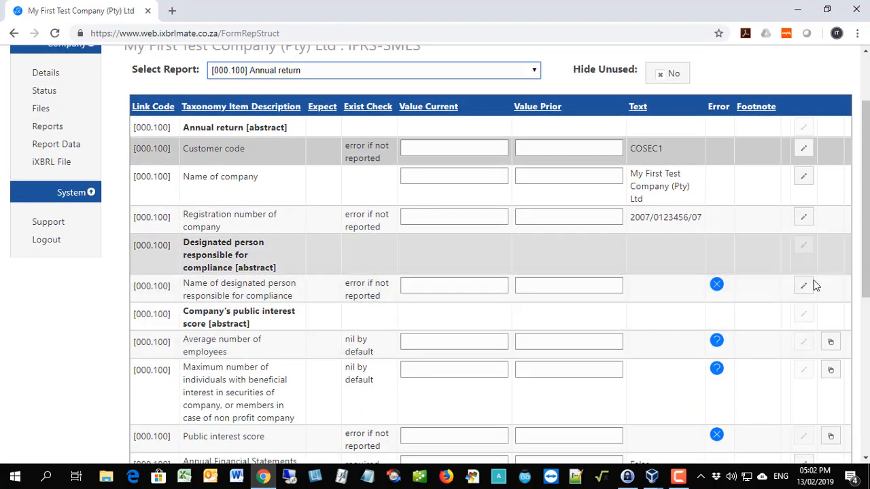
click(803, 285)
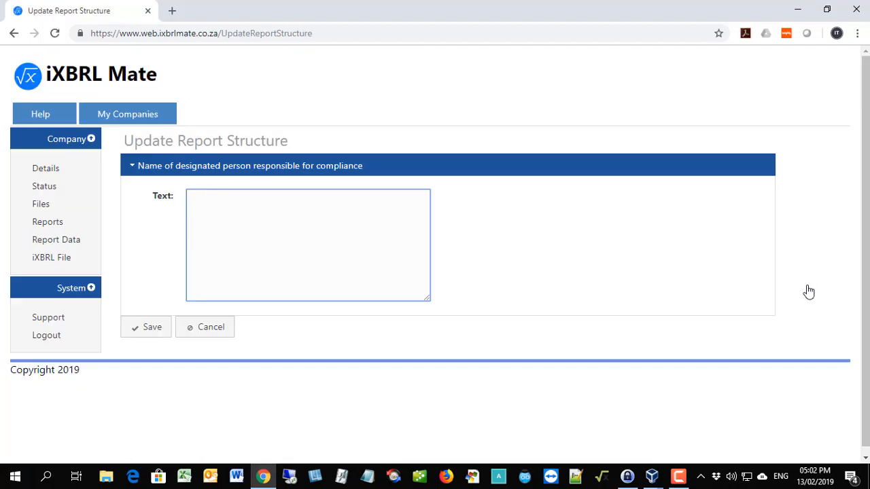
click(159, 328)
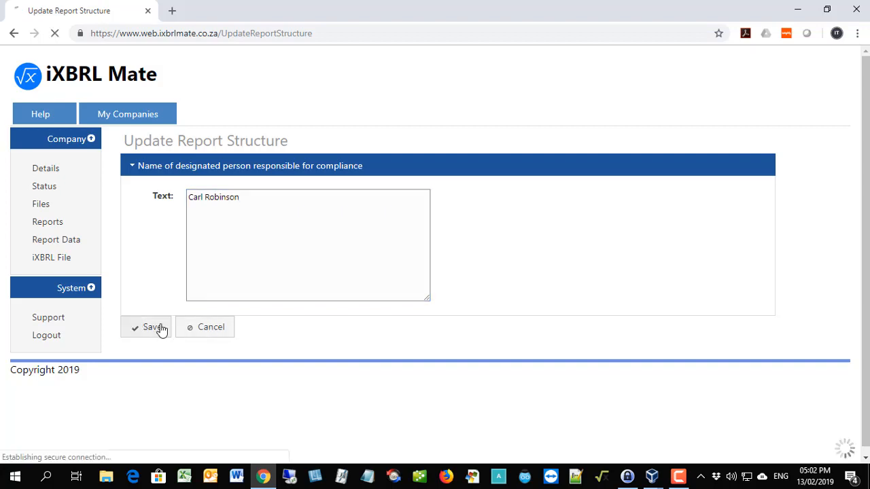
Set the current value of Average number of employees to 123 in the Annual return report.
scroll(656, 351, down, 1)
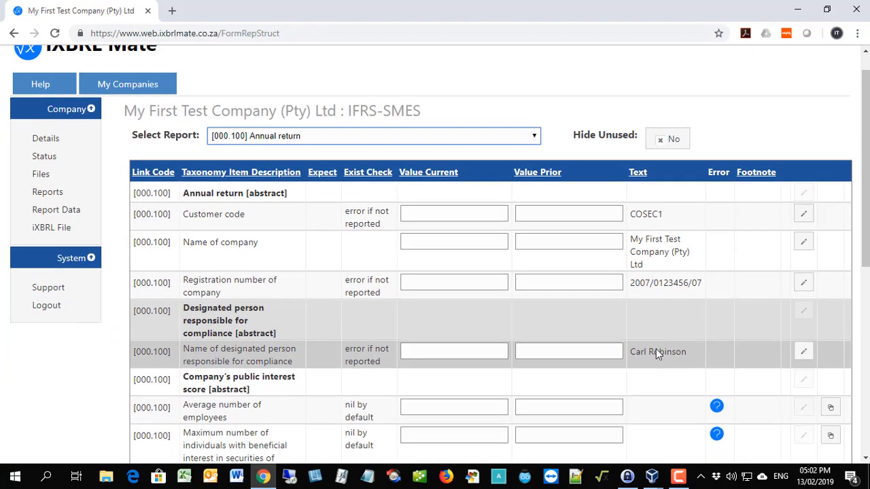
scroll(655, 349, down, 1)
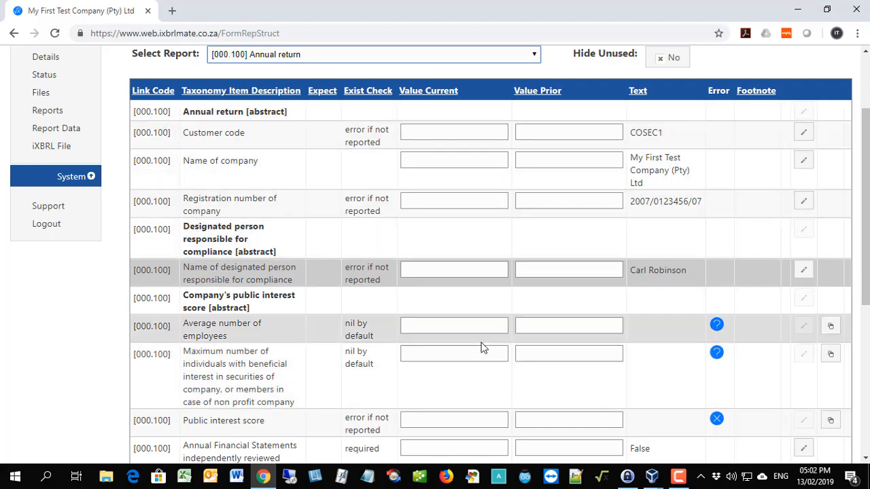
click(483, 326)
text(123)
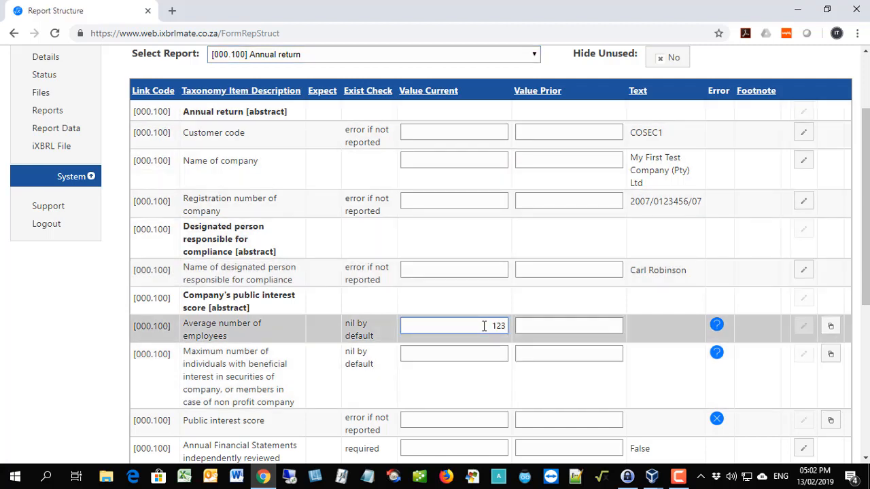
key(Return)
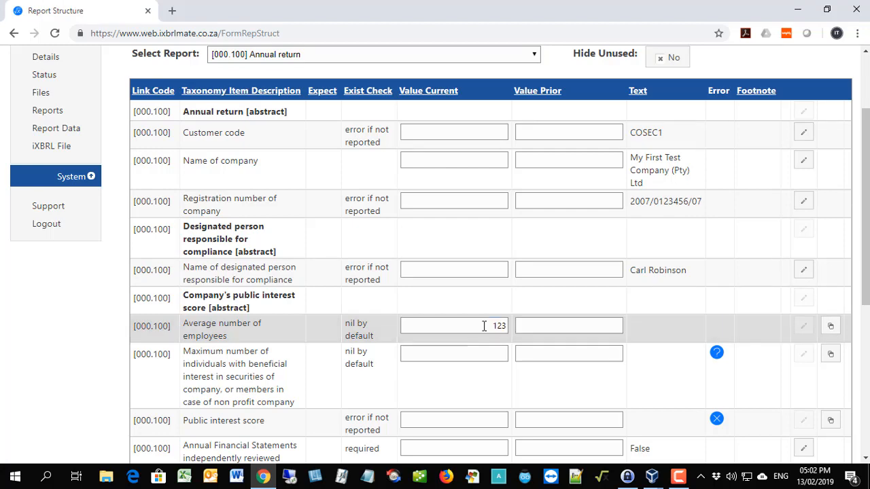
Enter 0 as the current value for the maximum number of individuals with beneficial interest in the company's securities.
scroll(484, 325, down, 3)
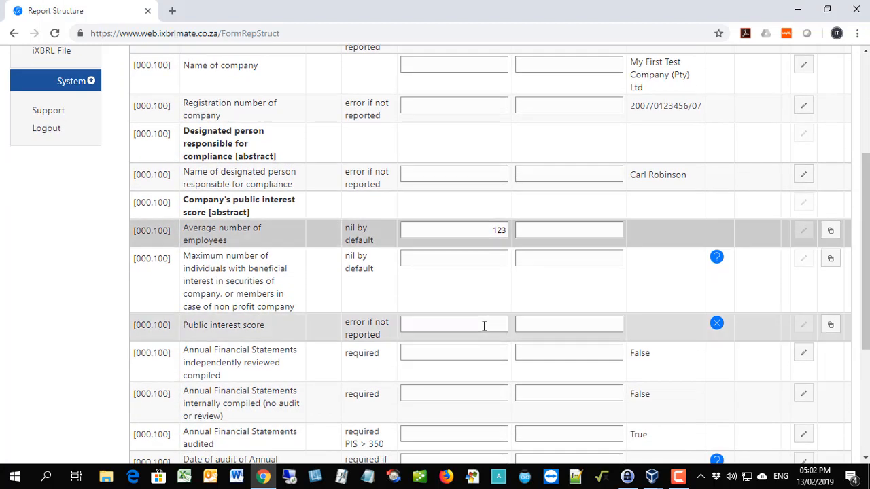
click(474, 259)
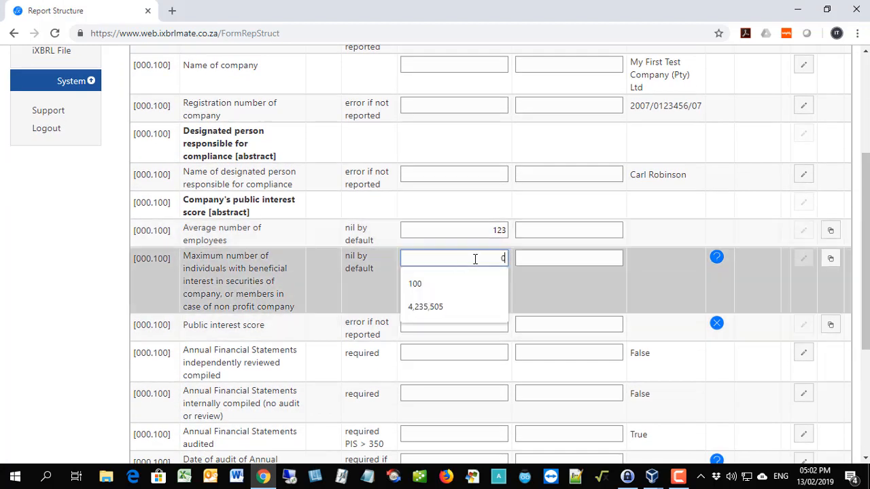
text(0)
key(Return)
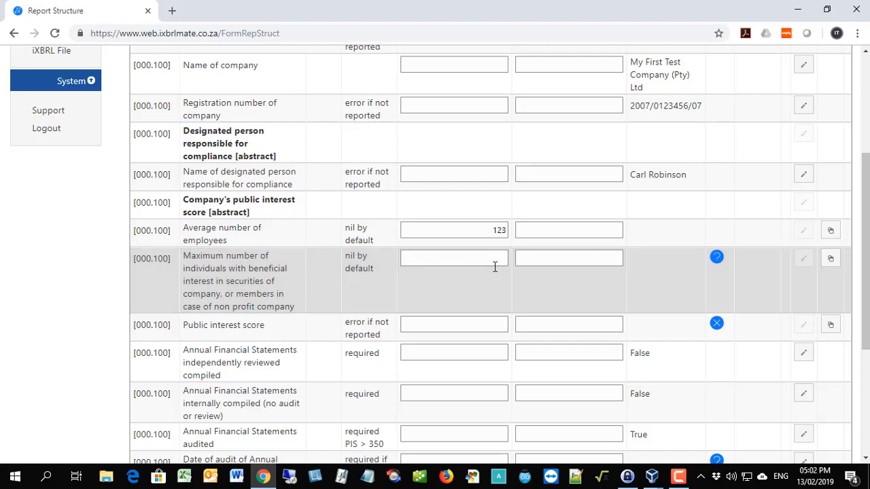
Set the current value of Public interest score to 510 in the Annual return report.
scroll(494, 267, down, 1)
click(490, 261)
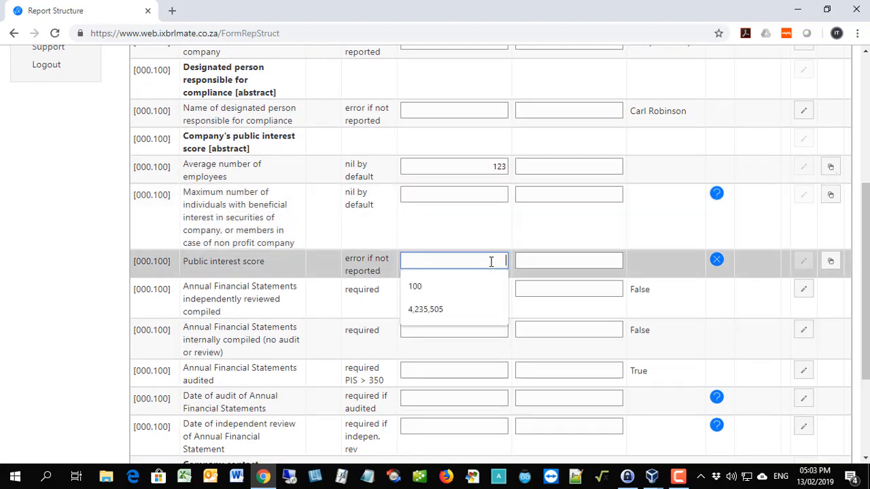
text(500)
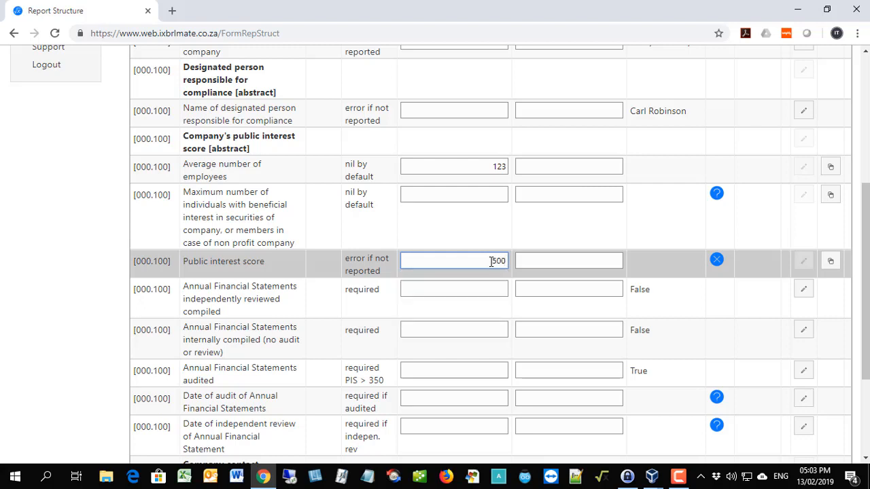
key(BackSpace)
key(BackSpace)
text(10)
key(Return)
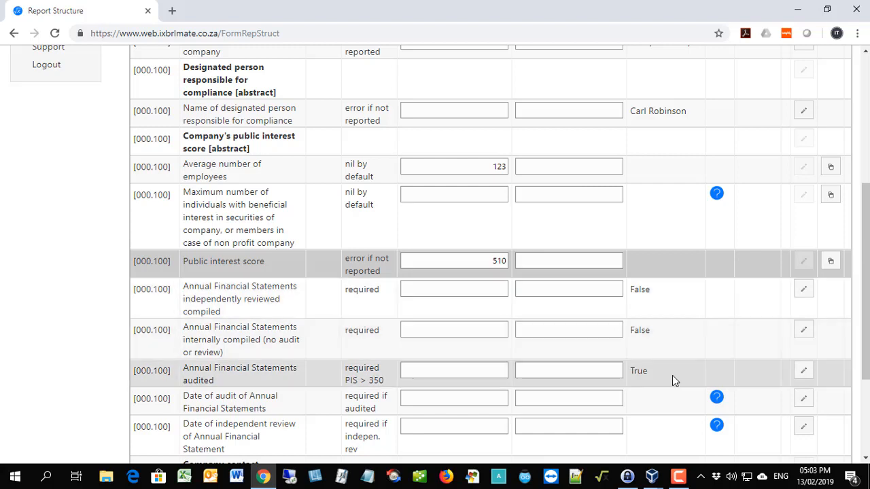
Set the Date of audit of Annual Financial Statements to 3/07/2018 and save it.
click(802, 403)
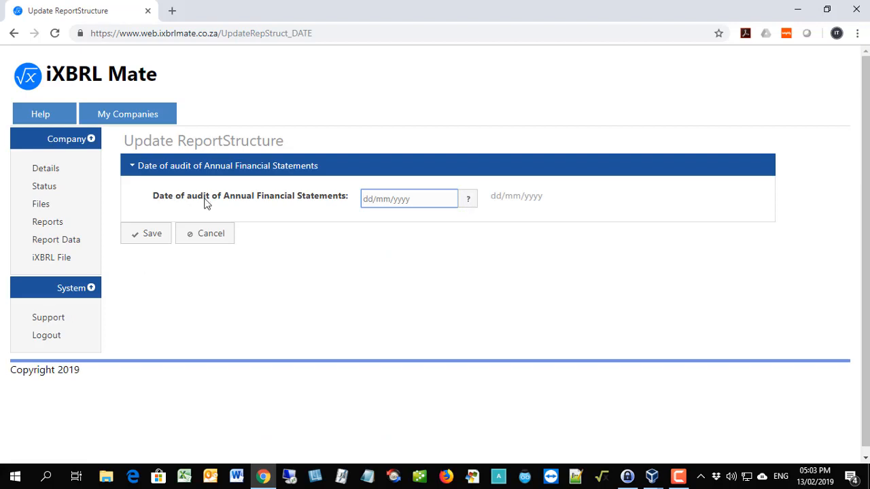
click(468, 201)
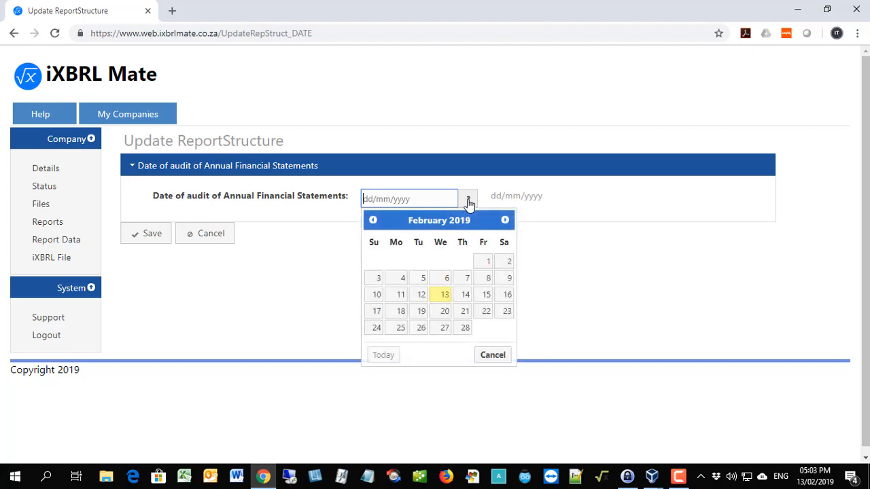
click(372, 220)
click(373, 220)
click(372, 220)
click(372, 220)
click(372, 220)
click(373, 221)
click(373, 220)
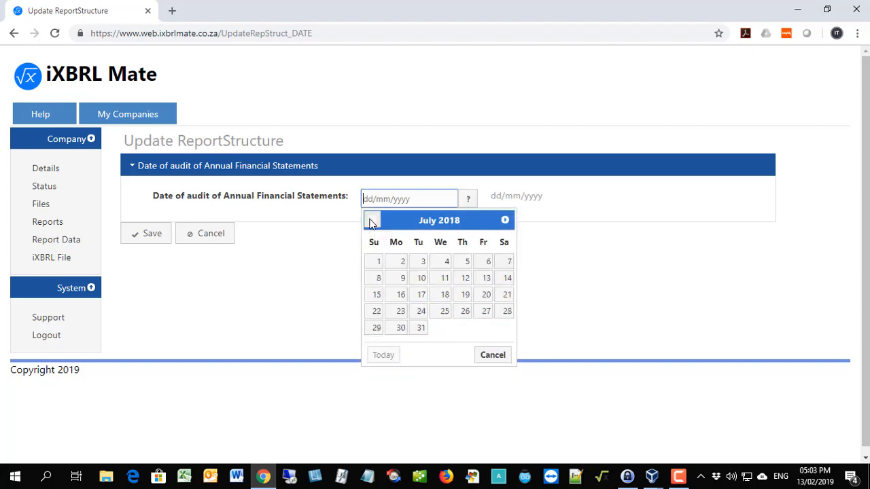
click(417, 264)
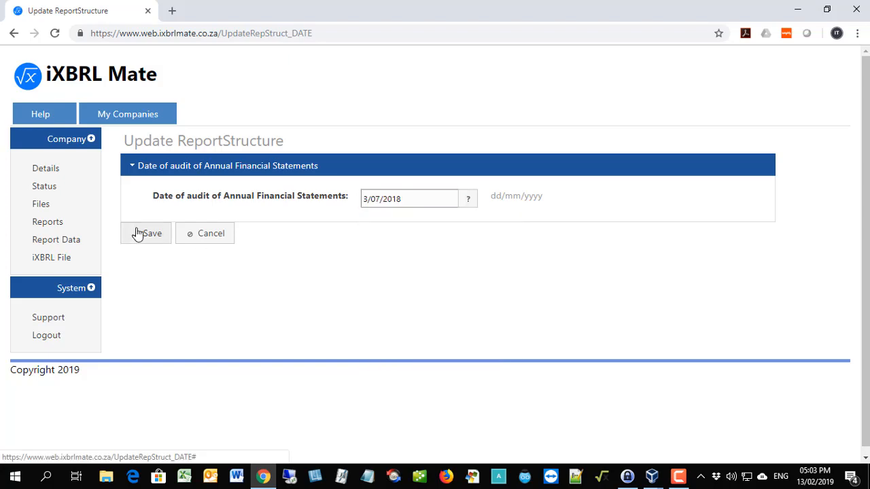
click(138, 233)
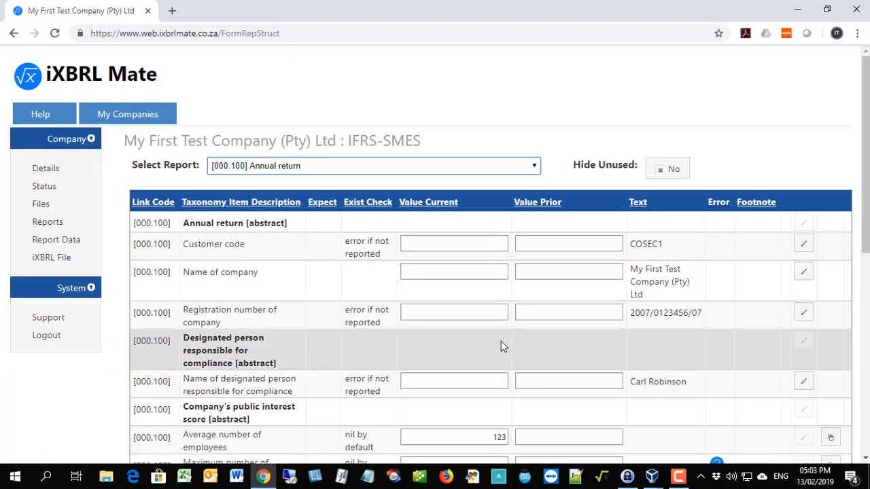
Enter the company's e-mail address as text for the Email address of company item in the Annual return report.
scroll(501, 341, down, 5)
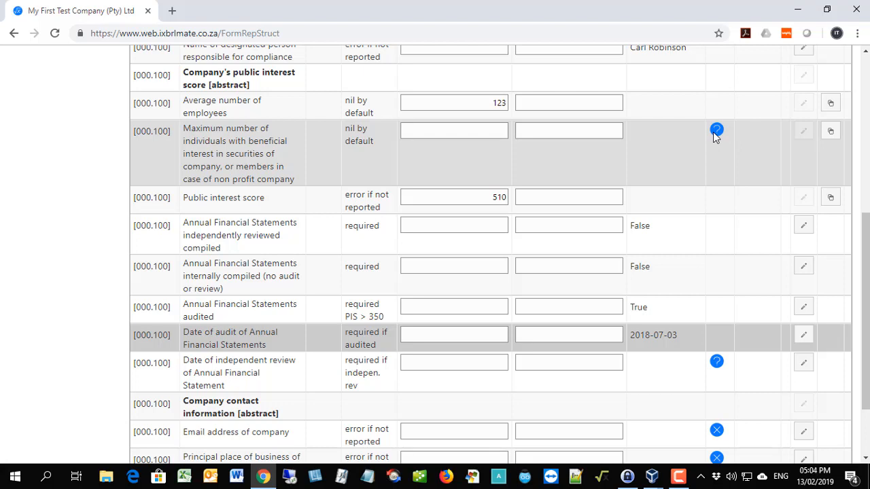
scroll(715, 147, down, 3)
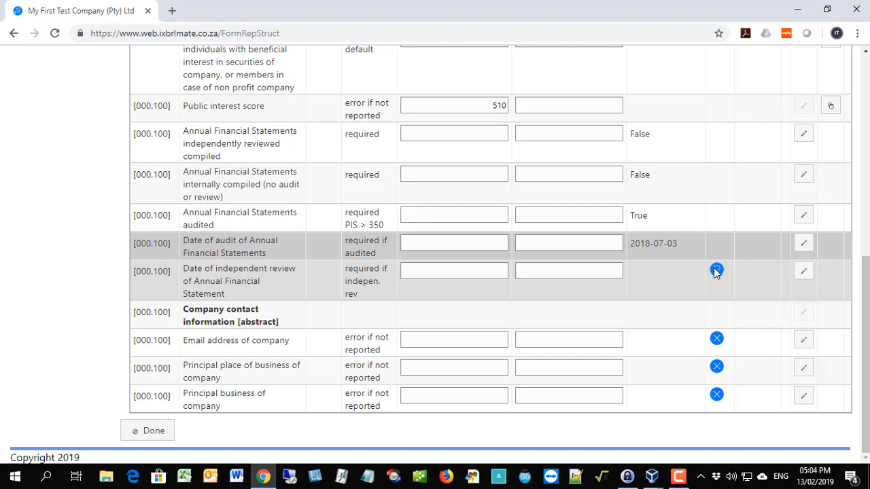
click(803, 340)
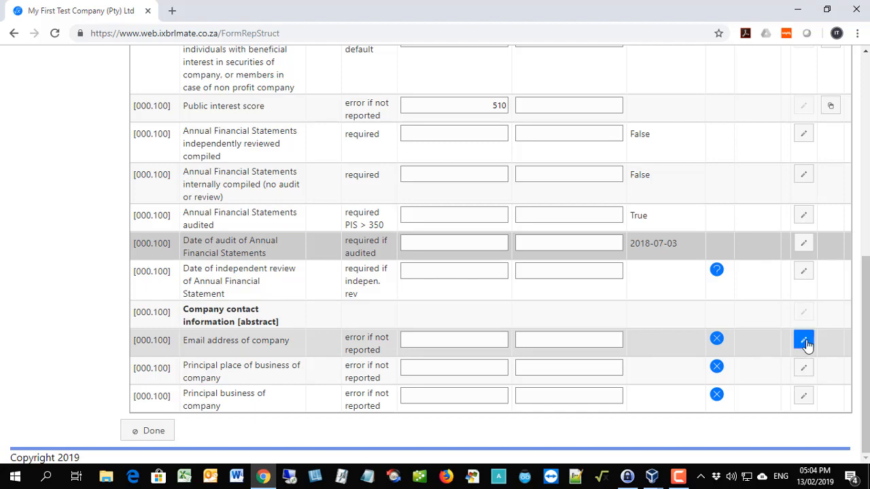
text(ca)
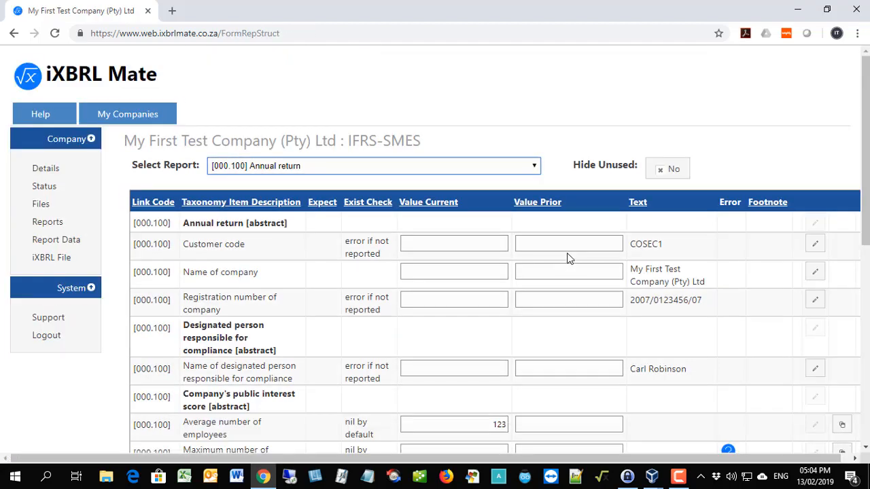
scroll(569, 259, down, 7)
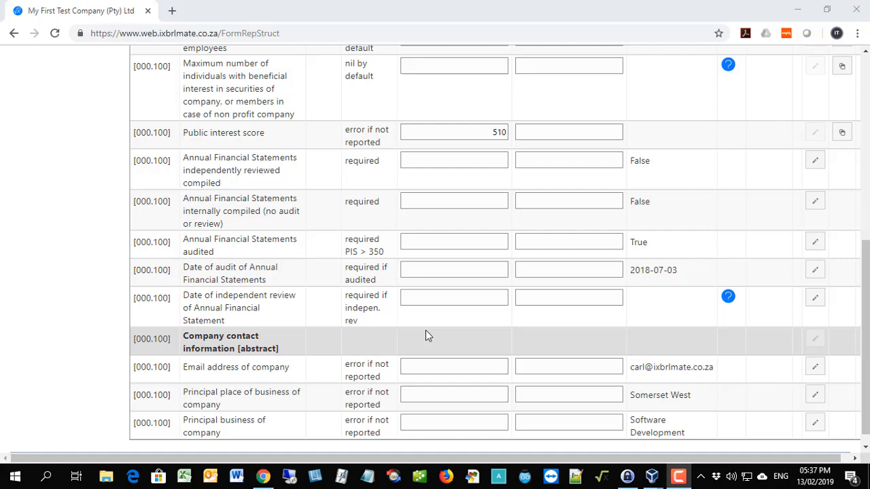
Switch the report data to the [100.000] General information about financial statements report.
scroll(425, 333, up, 6)
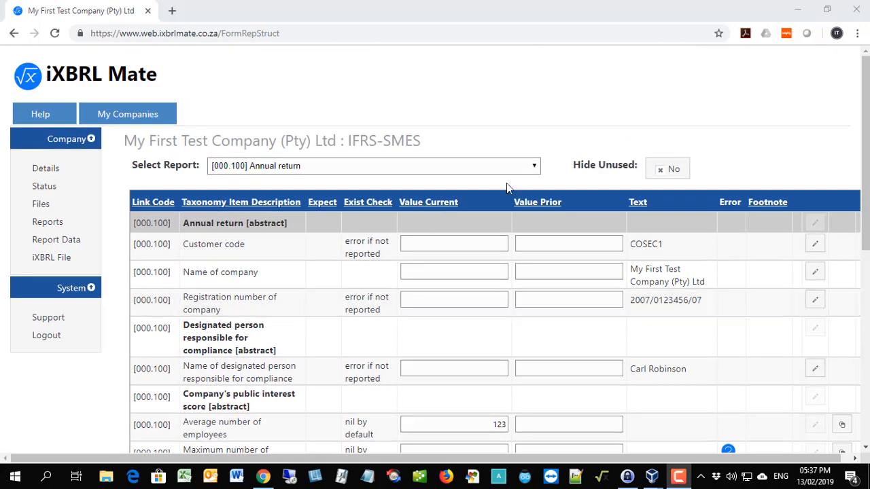
click(534, 166)
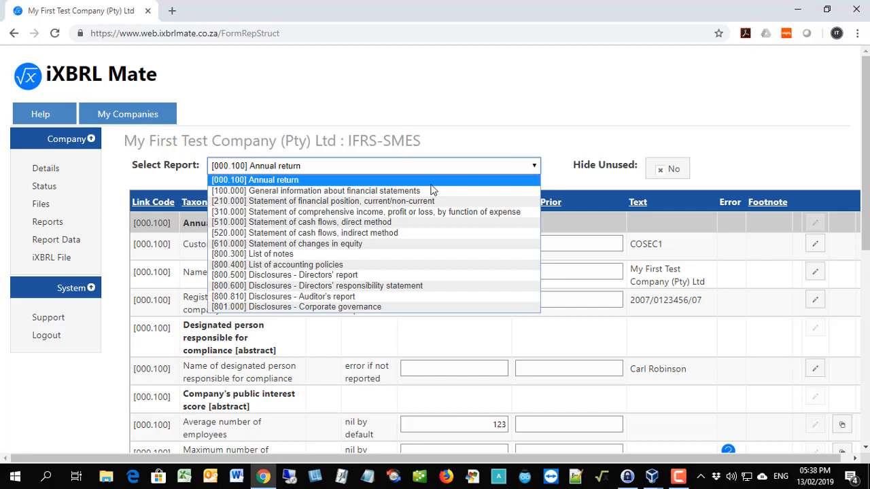
click(382, 193)
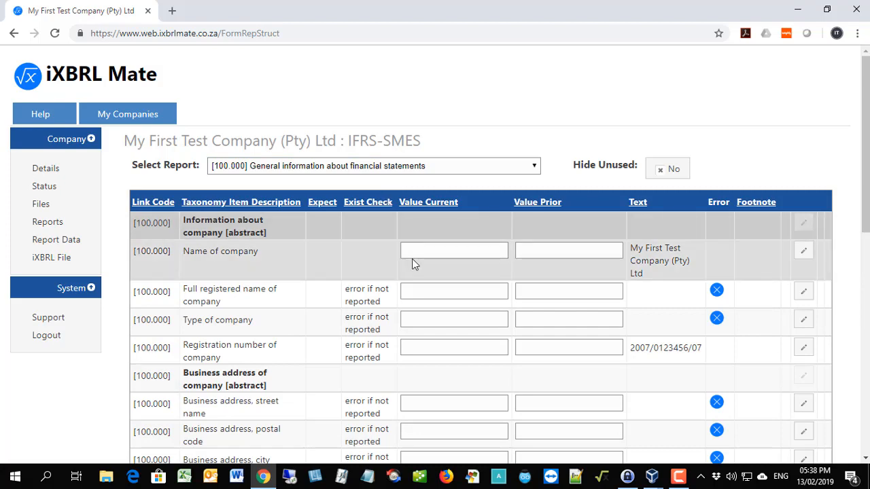
Set Type of company to Domestic private company in the General information report and save it.
scroll(413, 261, down, 1)
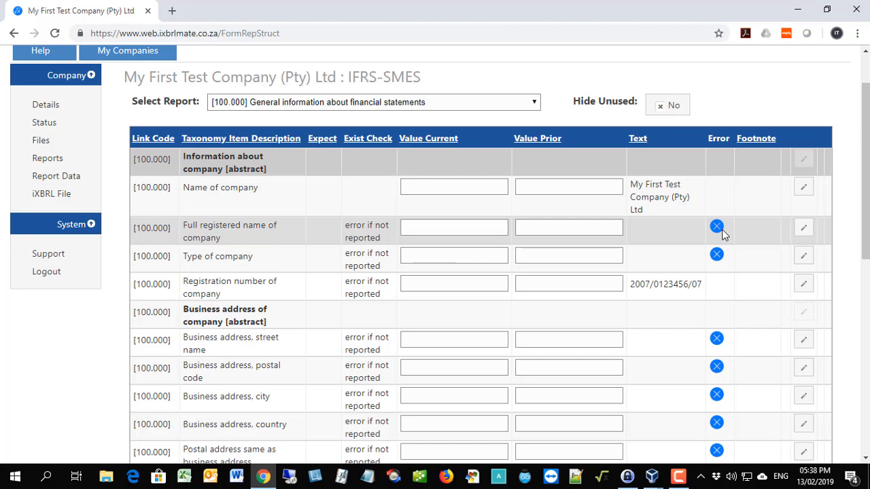
click(803, 258)
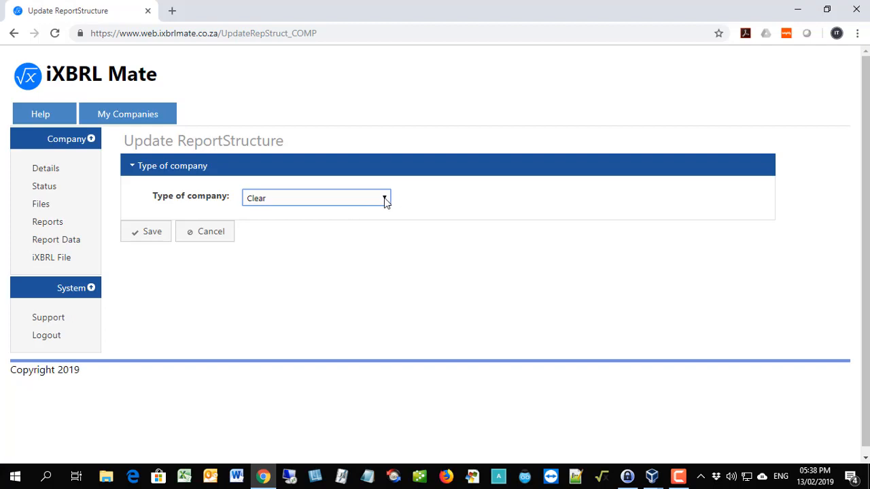
click(385, 199)
click(312, 236)
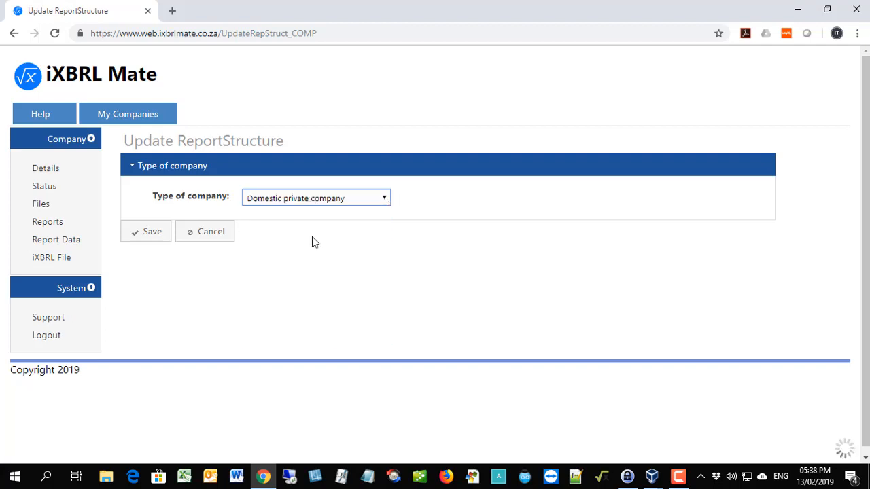
click(148, 232)
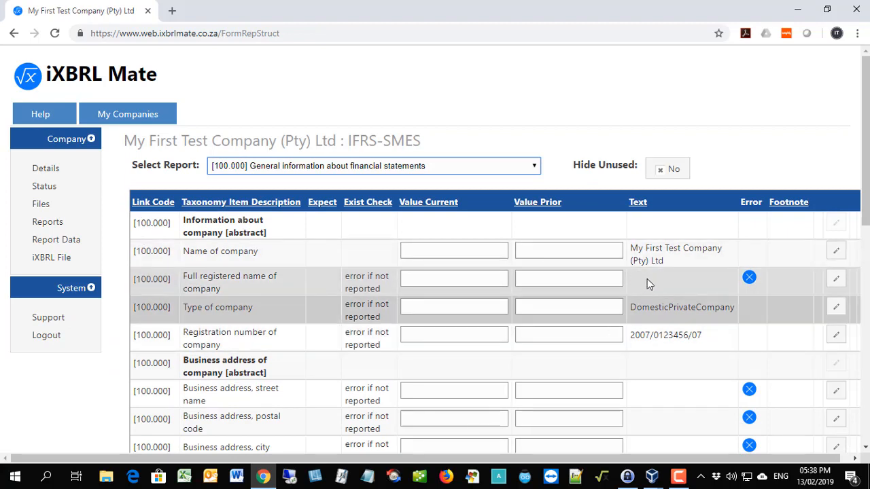
Copy the Name of company text, My First Test Company (Pty) Ltd, into Full registered name of company and save it.
drag(630, 249, 669, 266)
key(ctrl+c)
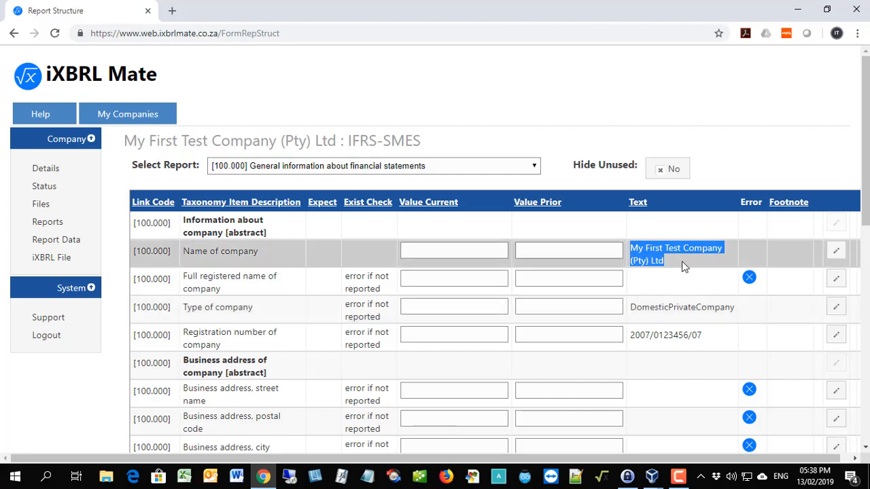
click(836, 279)
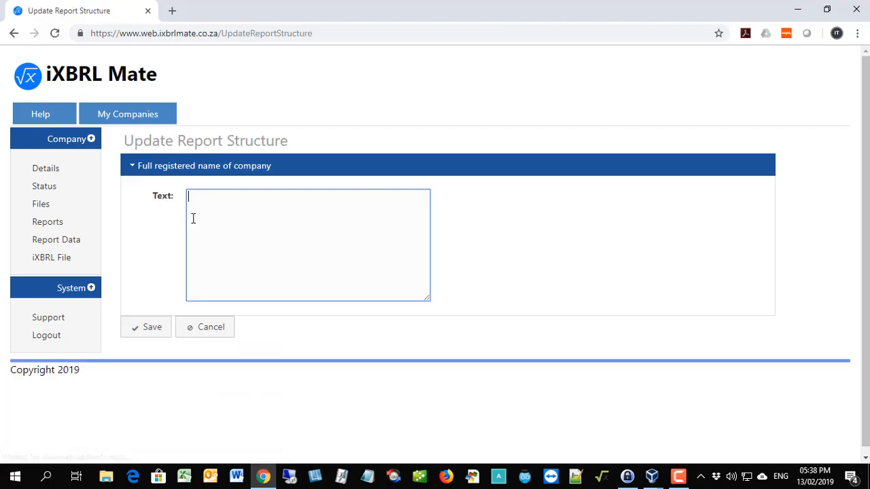
key(ctrl+v)
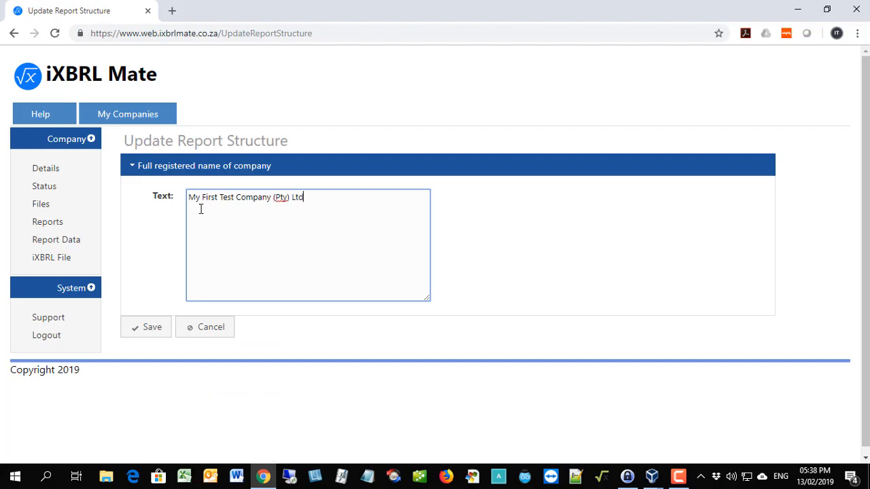
click(157, 328)
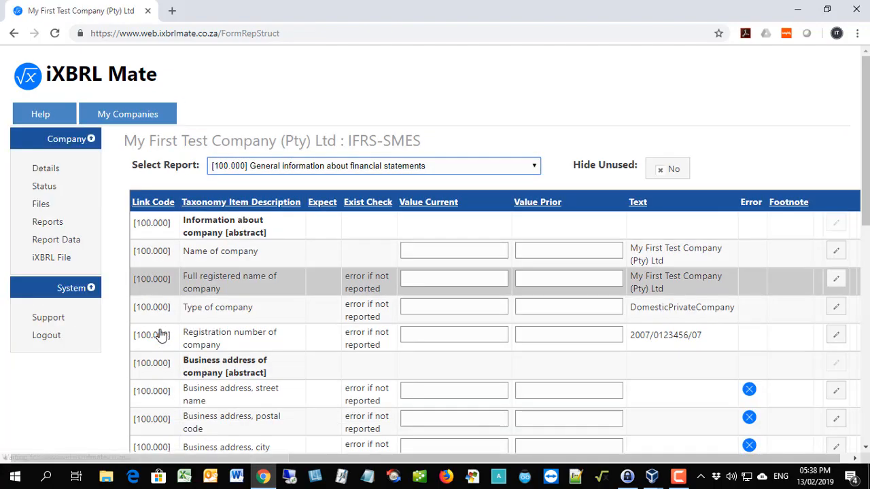
Set the professional designation of the individual responsible for preparing the financial statements to South African Institute of Chartered Accountants and save it.
scroll(338, 311, down, 3)
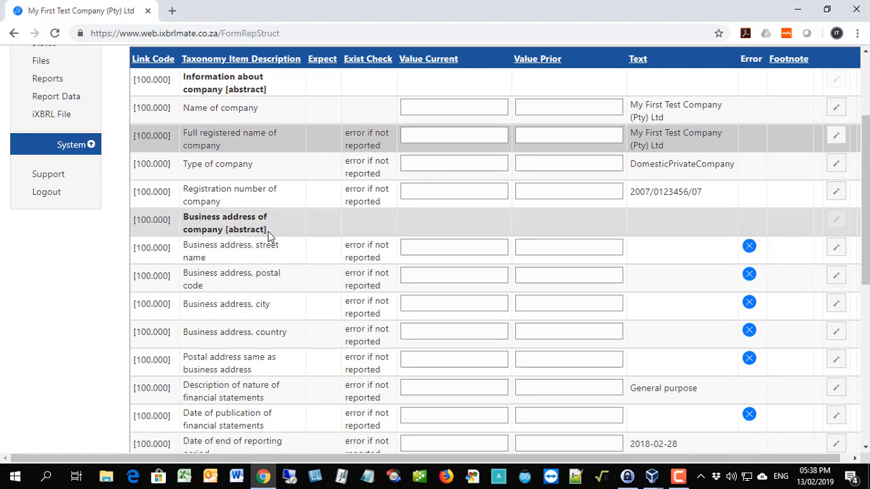
scroll(267, 231, down, 2)
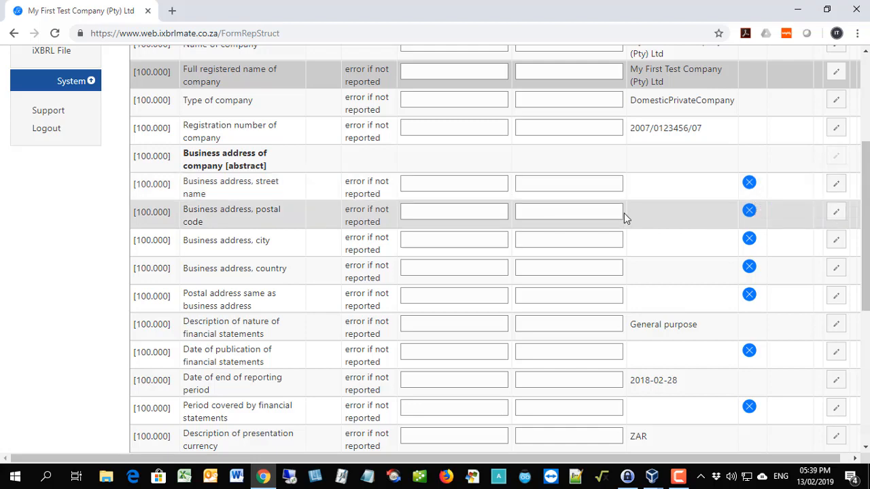
scroll(623, 212, down, 1)
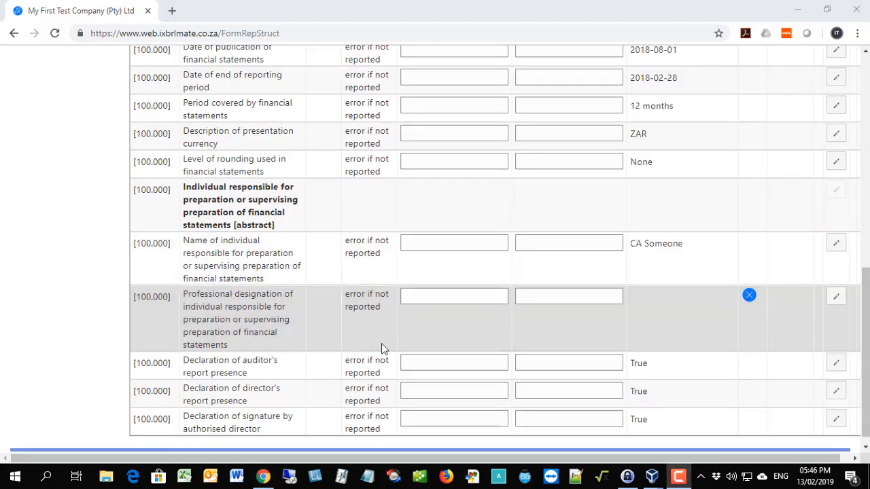
click(839, 298)
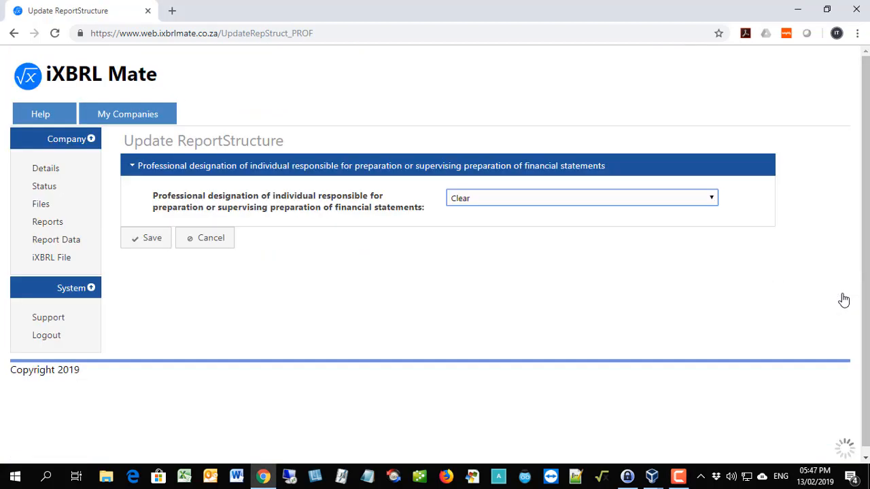
click(527, 199)
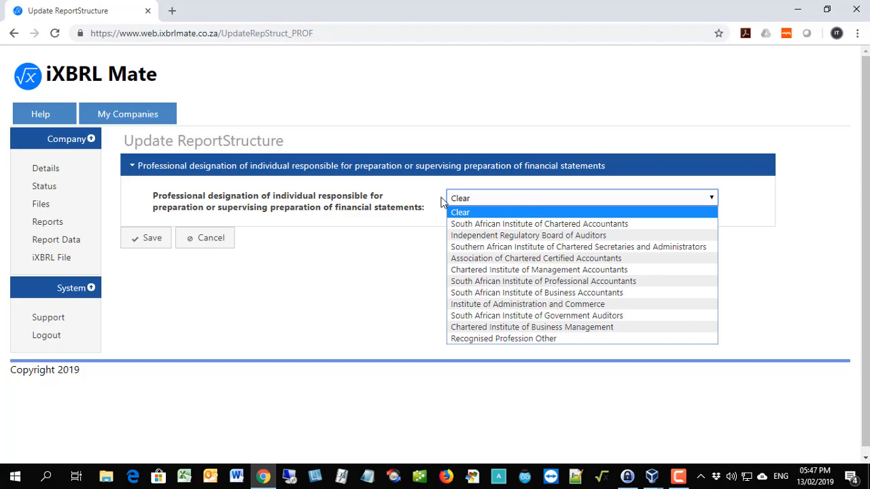
click(480, 227)
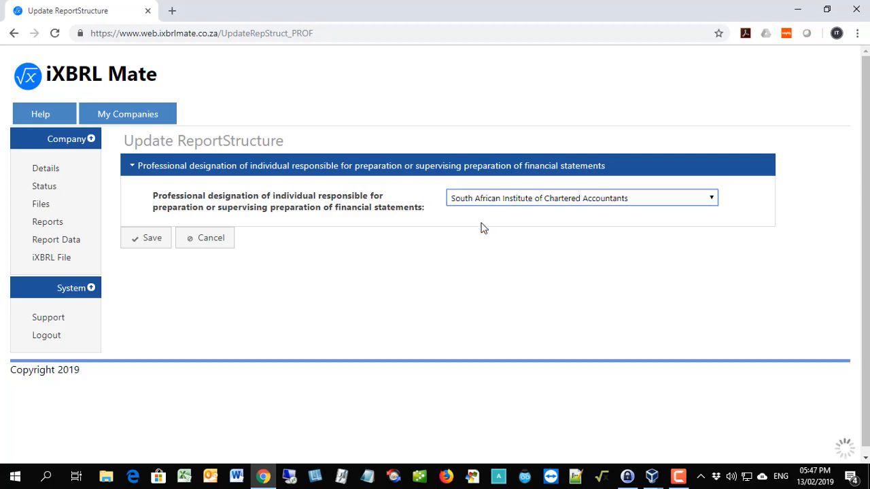
click(139, 239)
Review the General information entries and switch to the [210.000] Statement of financial position, current/non-current report.
scroll(394, 350, down, 8)
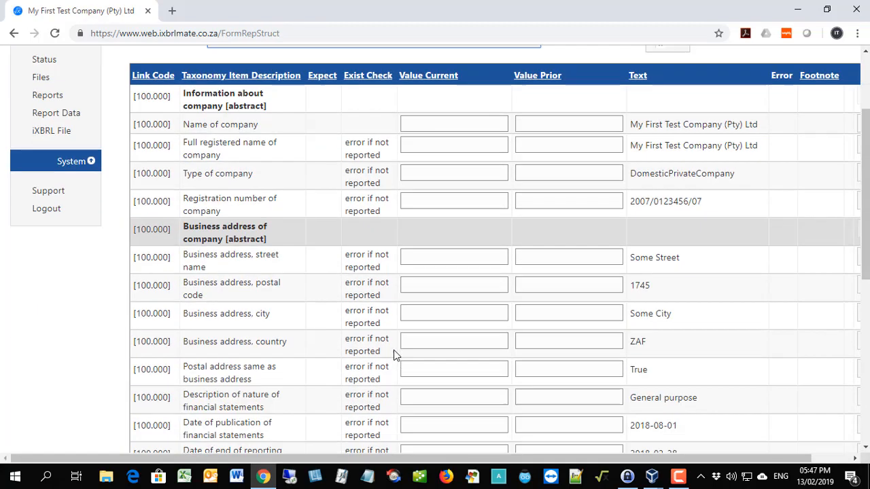
scroll(393, 355, up, 10)
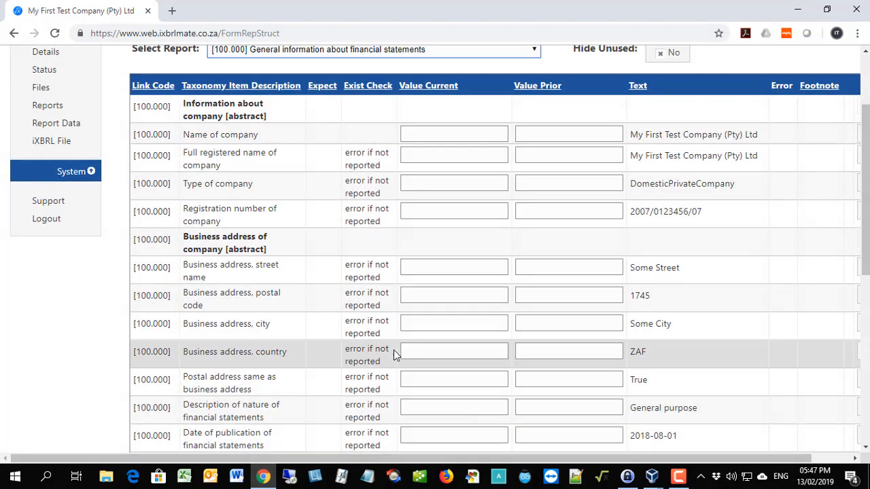
click(534, 169)
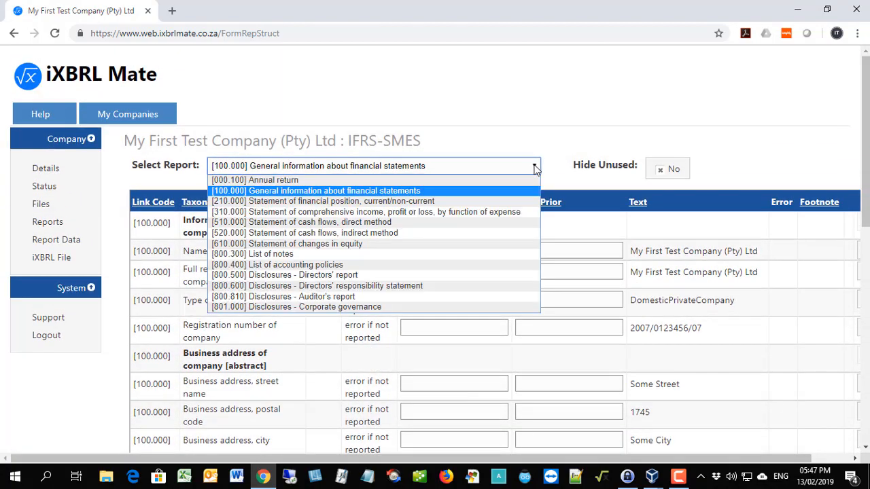
click(408, 202)
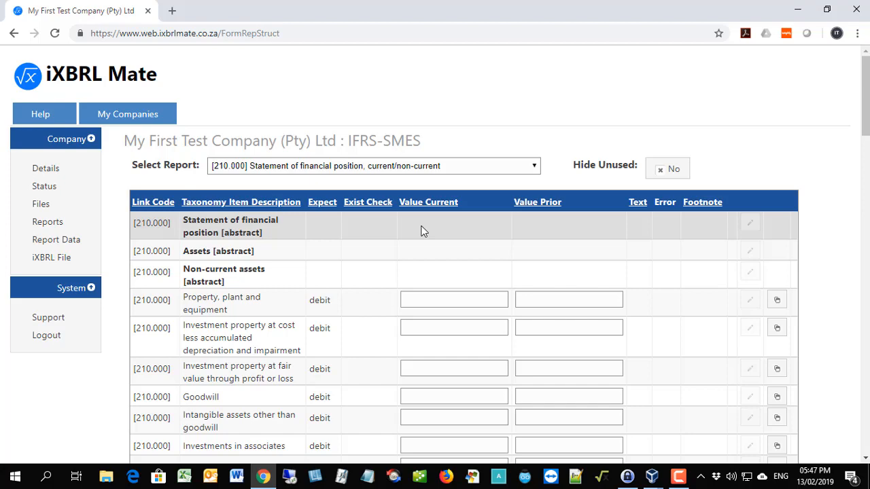
scroll(421, 231, down, 1)
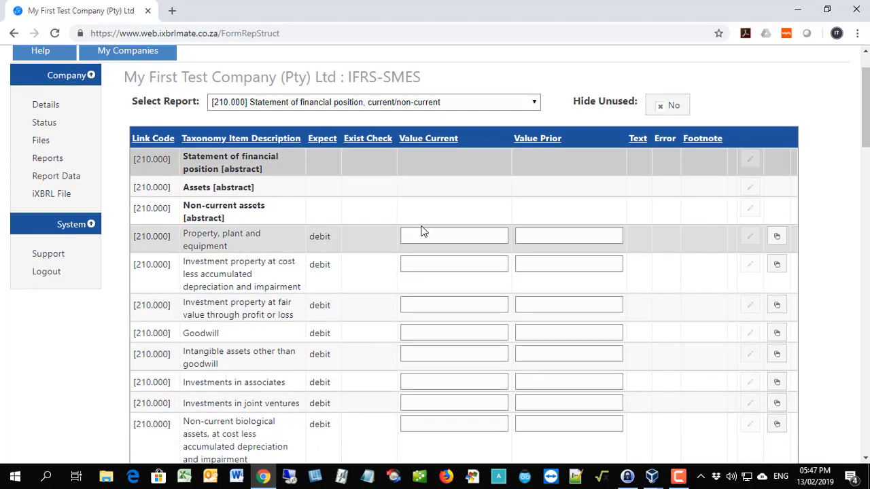
Set the current value of Property, plant and equipment to 12,548,796 and check the Total non-current assets row.
scroll(422, 232, down, 1)
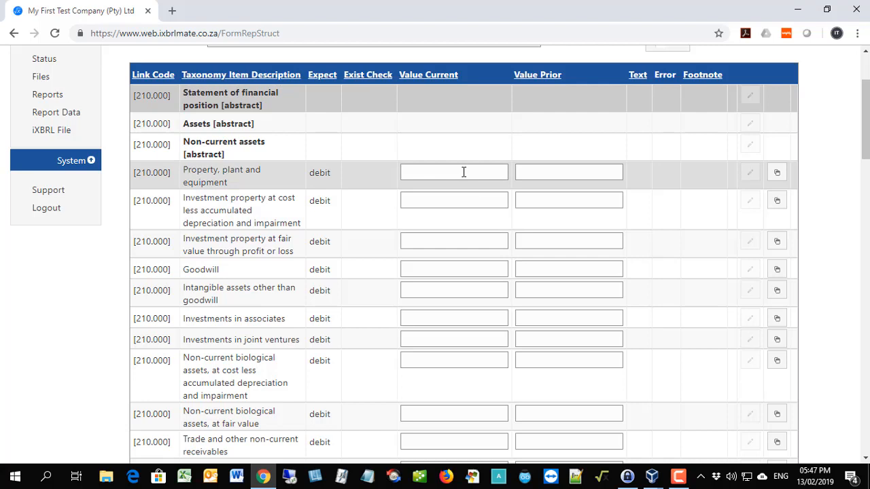
click(463, 172)
text(12548796)
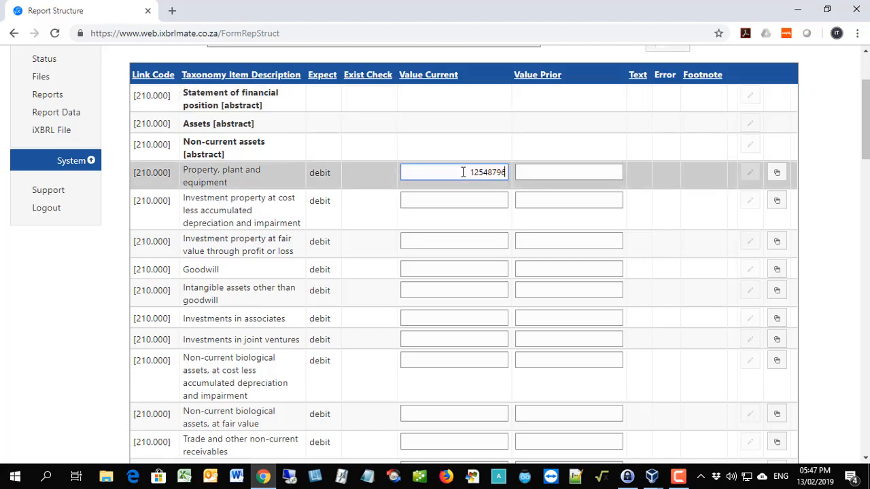
key(Return)
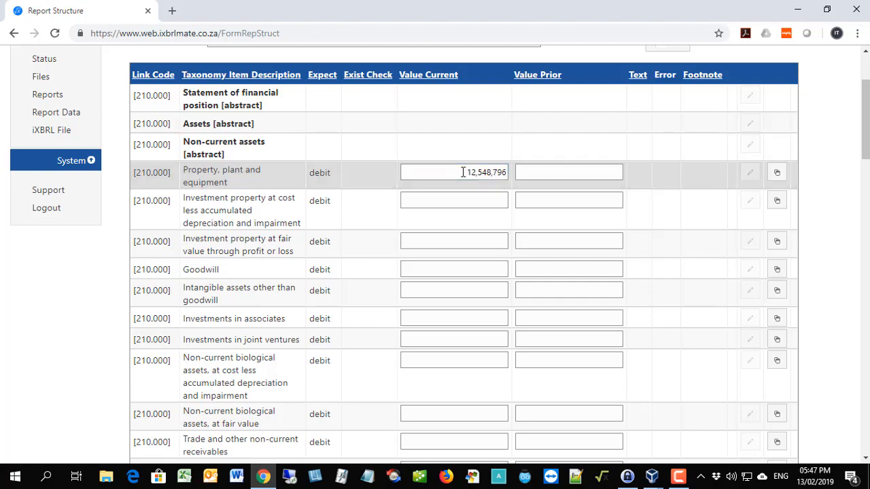
scroll(463, 172, down, 3)
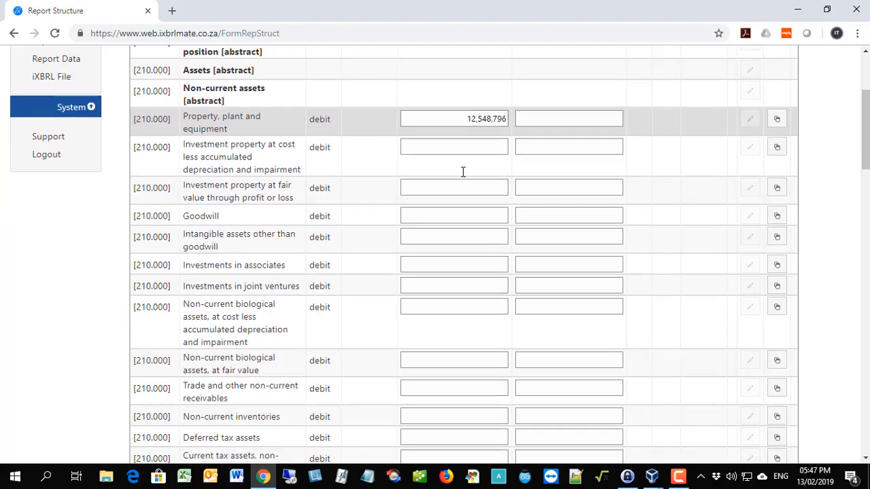
scroll(462, 172, down, 3)
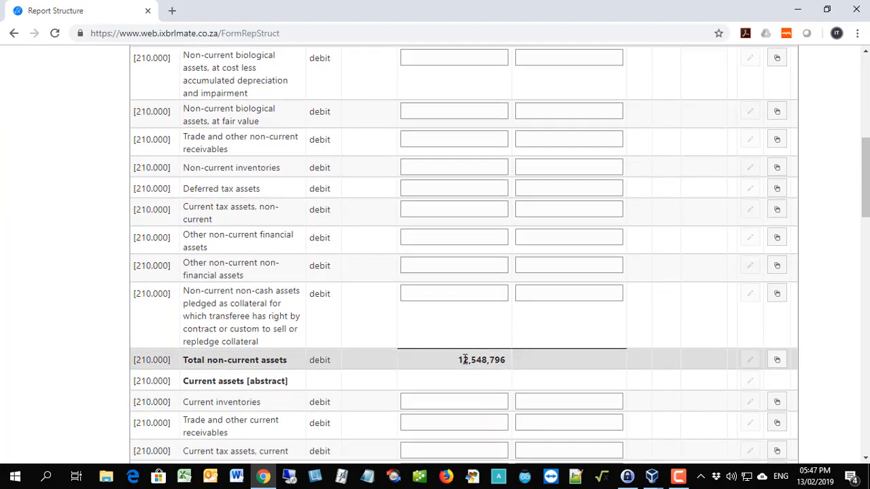
Set the prior value of Property, plant and equipment to 12,458,796 and check the prior total of non-current assets.
scroll(464, 358, up, 5)
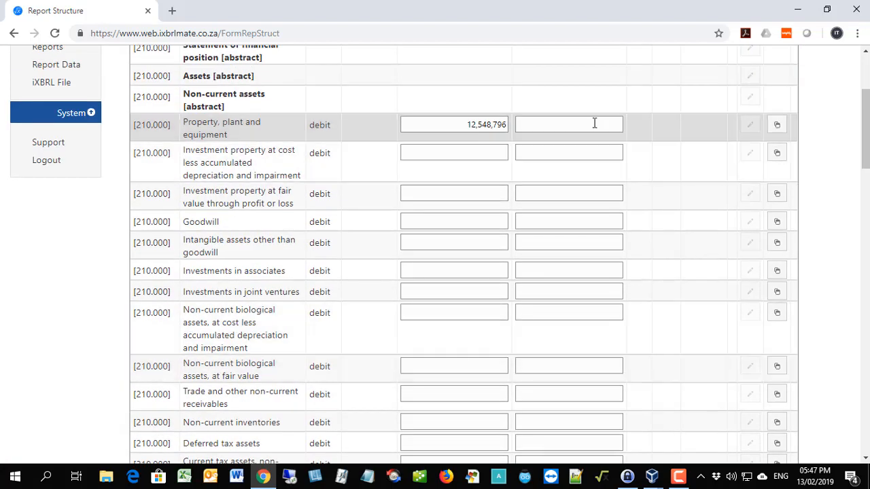
click(594, 123)
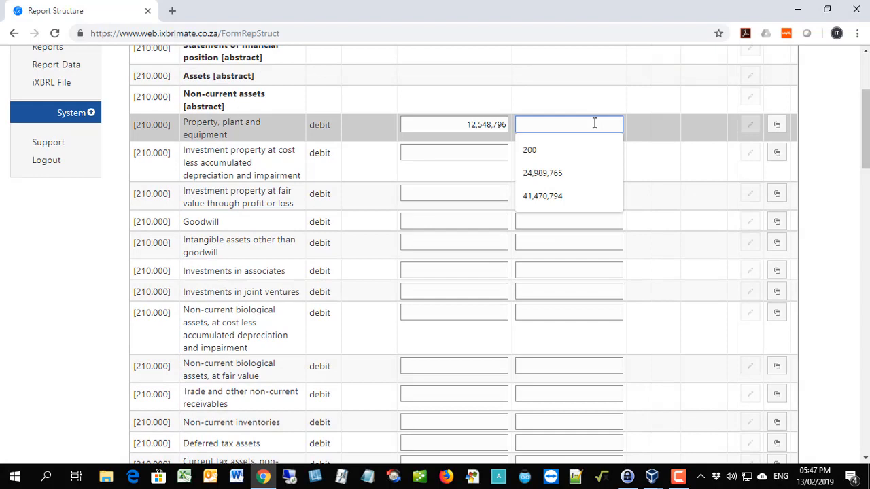
text(12)
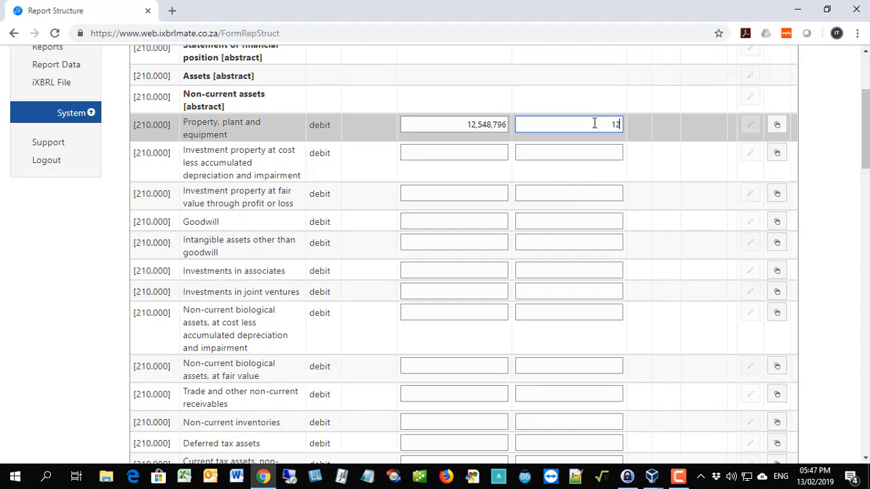
text(458796)
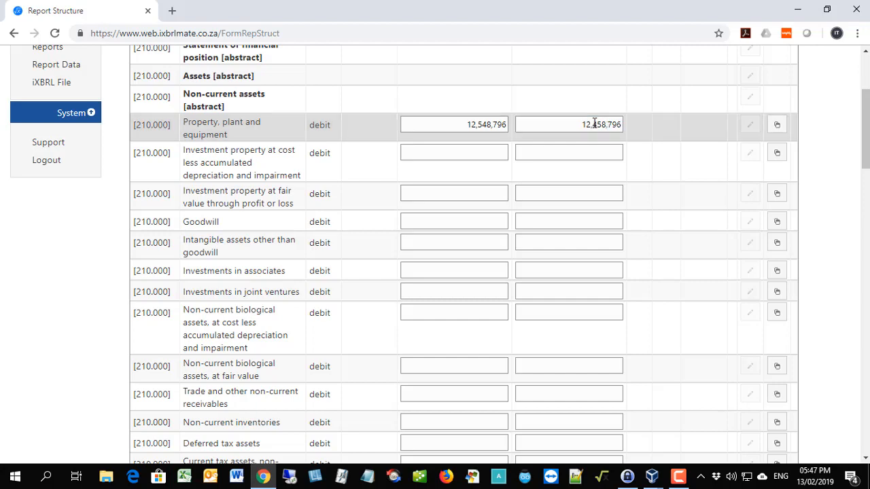
scroll(594, 123, down, 4)
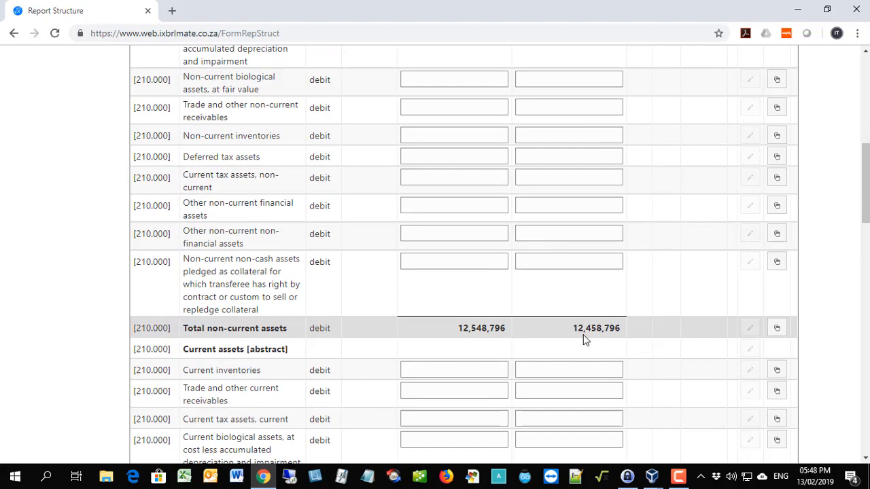
Copy the Other non-current financial assets record to add a sub-item described as Loan from shareholder and save it.
scroll(584, 340, up, 3)
scroll(583, 339, up, 1)
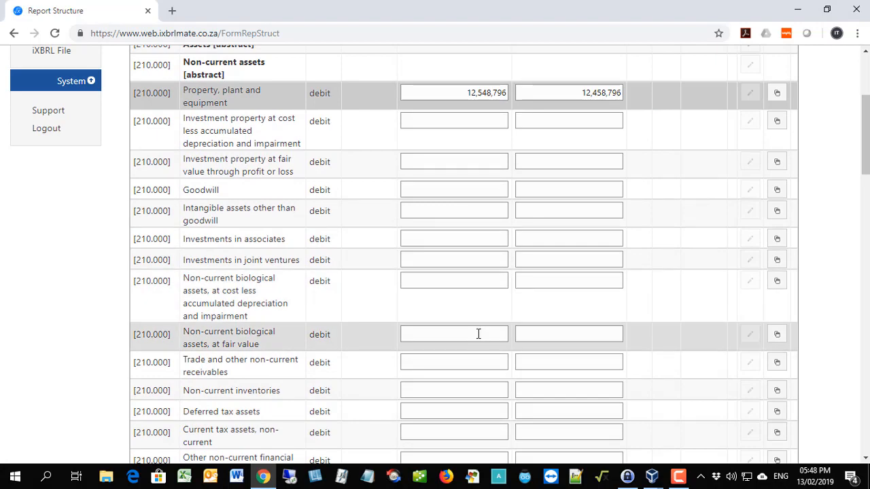
scroll(455, 206, up, 1)
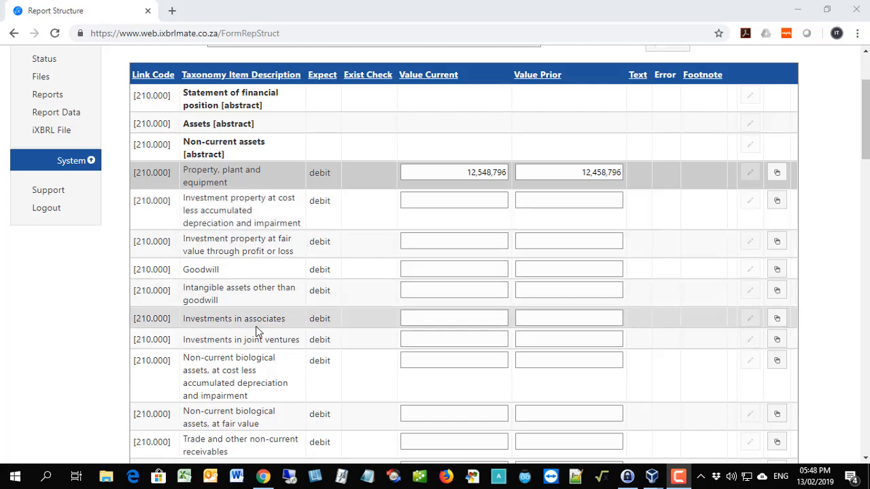
scroll(256, 332, down, 1)
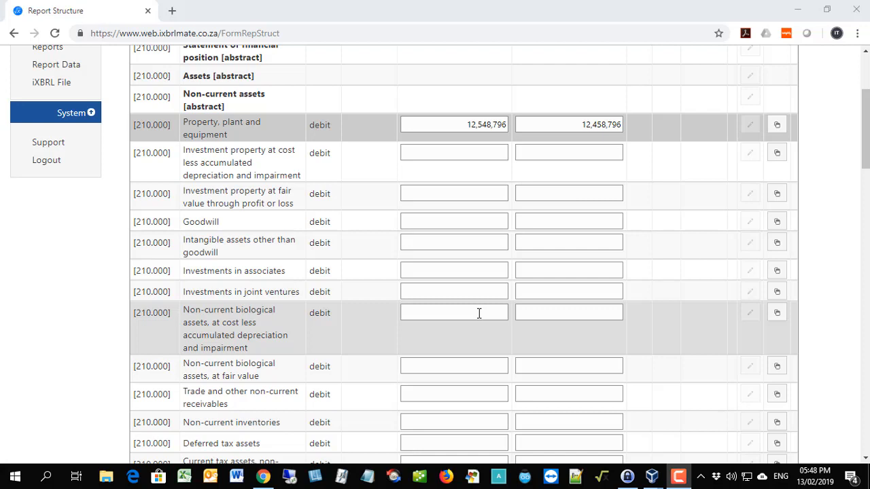
scroll(190, 312, down, 3)
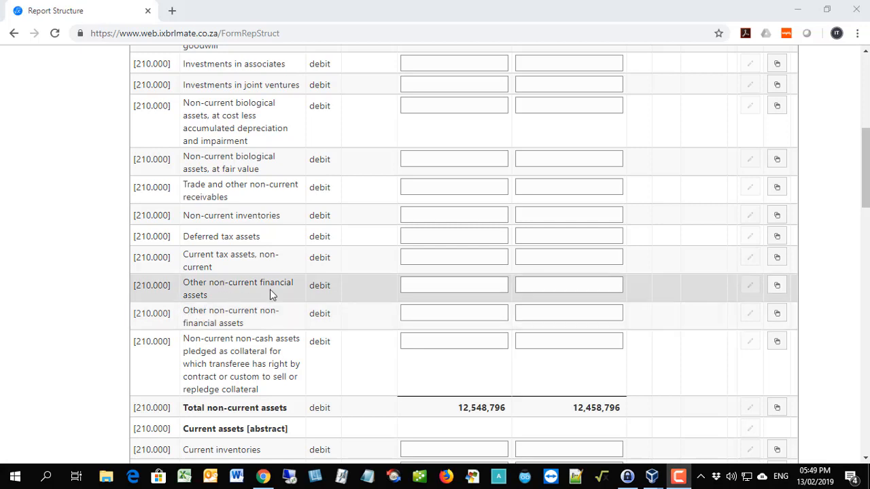
click(776, 286)
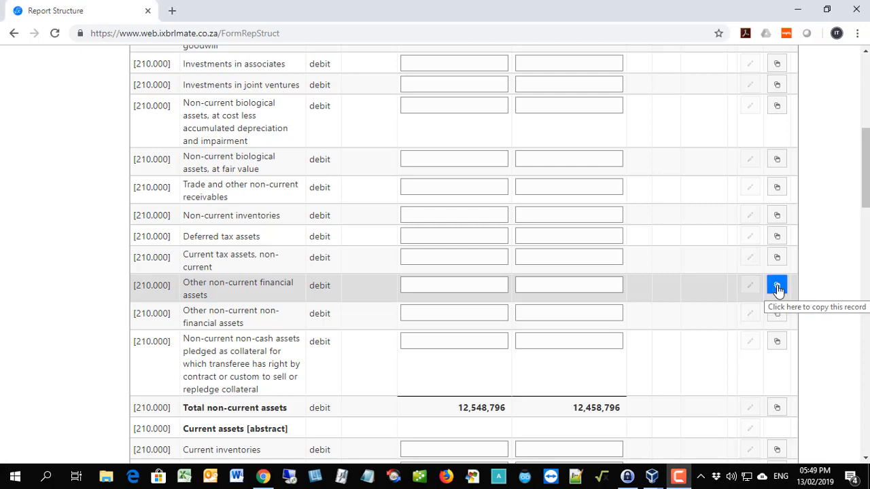
text(Loan )
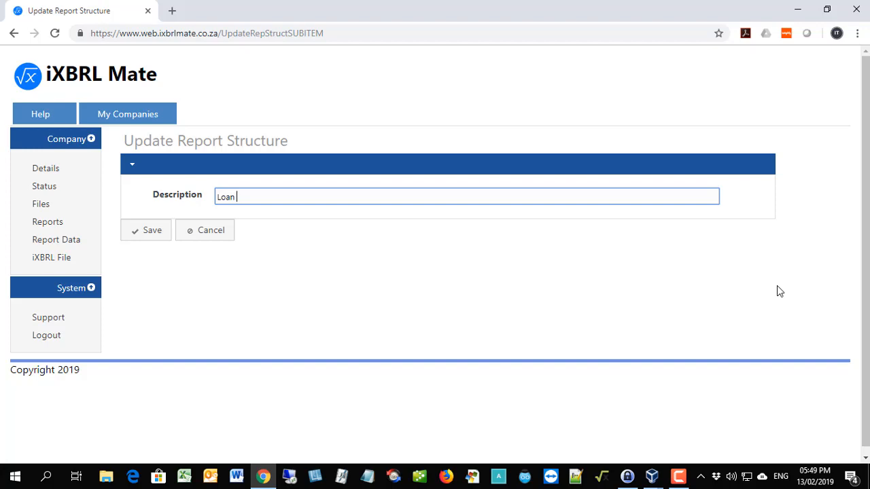
text(from shareholder)
click(152, 231)
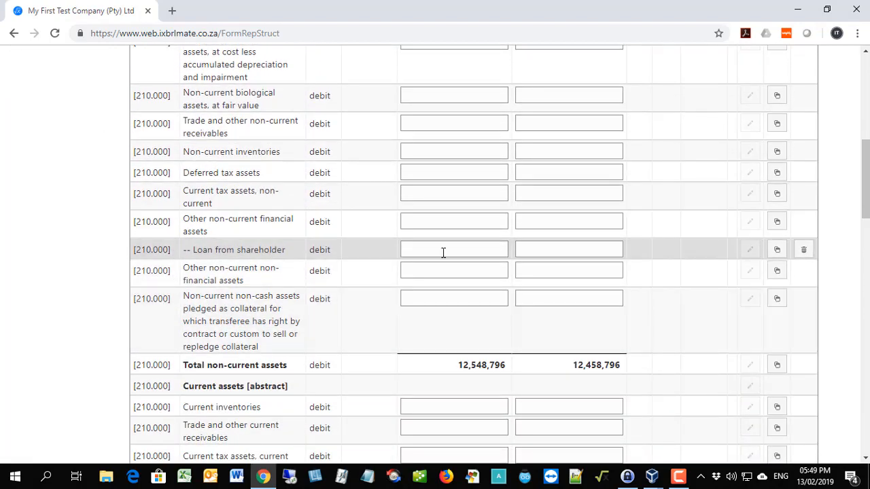
Enter 100,000 as the current value and 120,000 as the prior value of the Loan from shareholder sub-item.
click(475, 248)
text(100000)
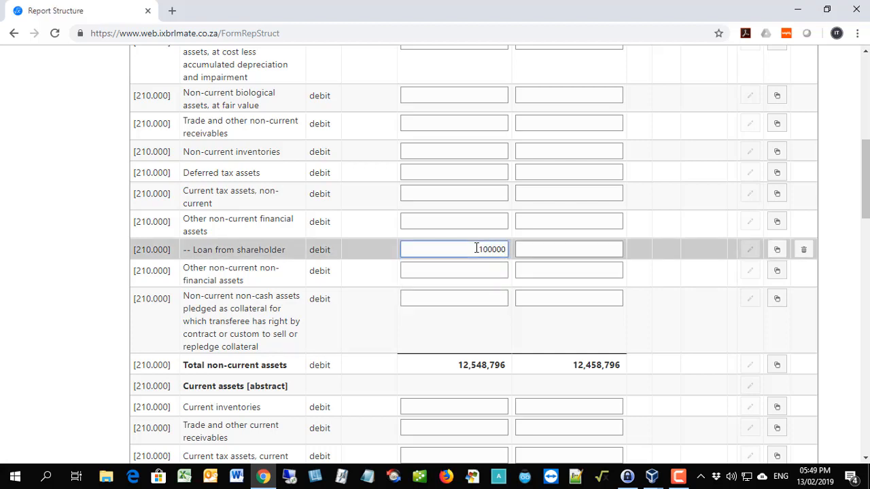
click(588, 250)
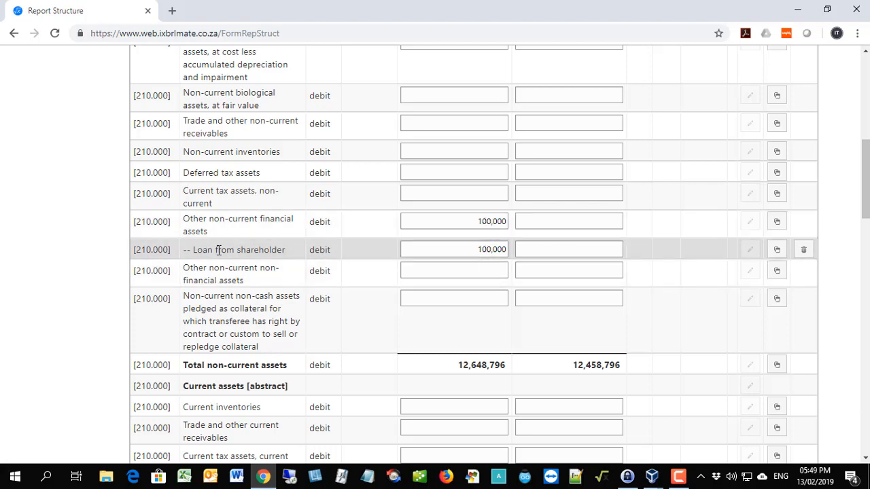
click(548, 249)
text(120000)
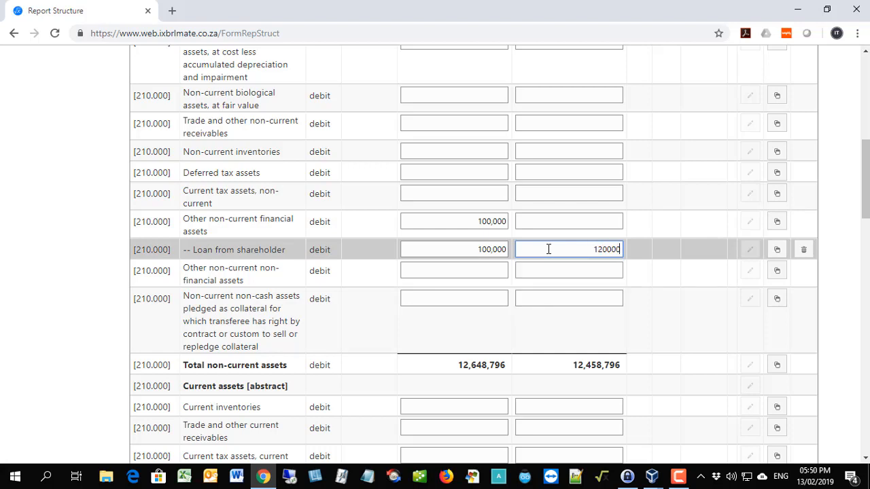
key(Return)
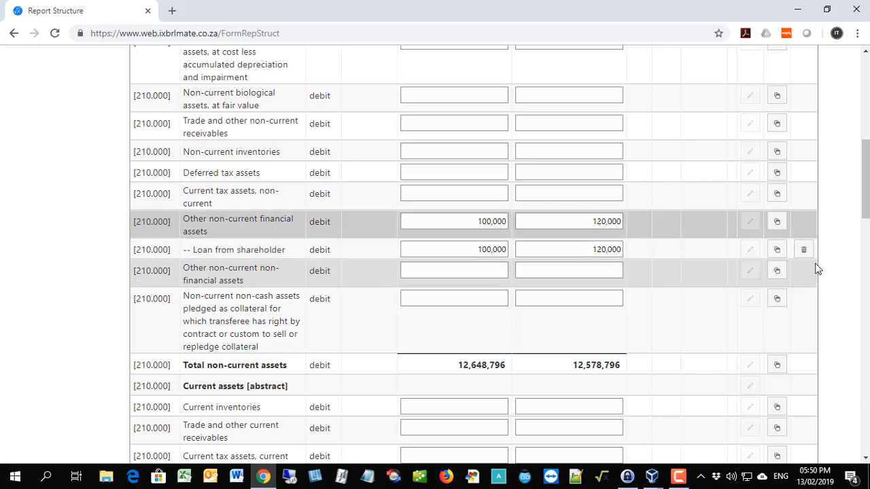
Add a second sub-item, Loan from holding company, under Other non-current financial assets and save it.
click(777, 223)
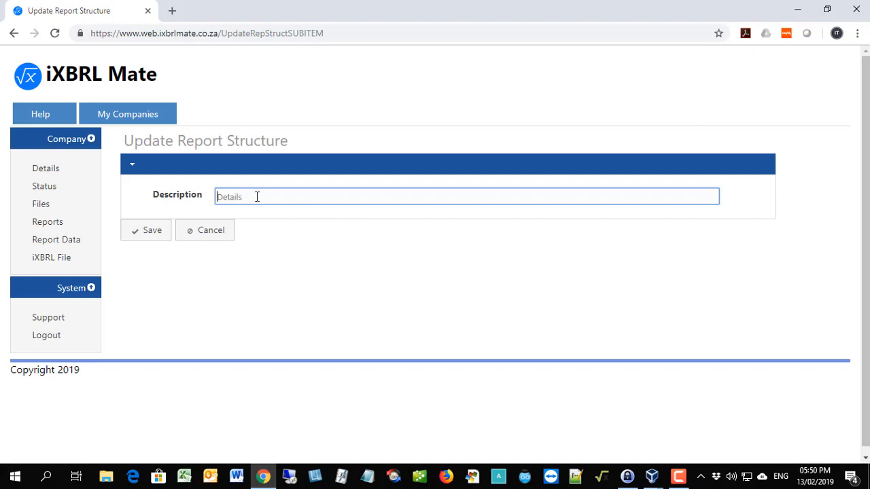
text(Loan from)
key(Return)
Enter 500,000 as the current value and 450,000 as the prior value of the Loan from holding company sub-item.
scroll(316, 289, down, 4)
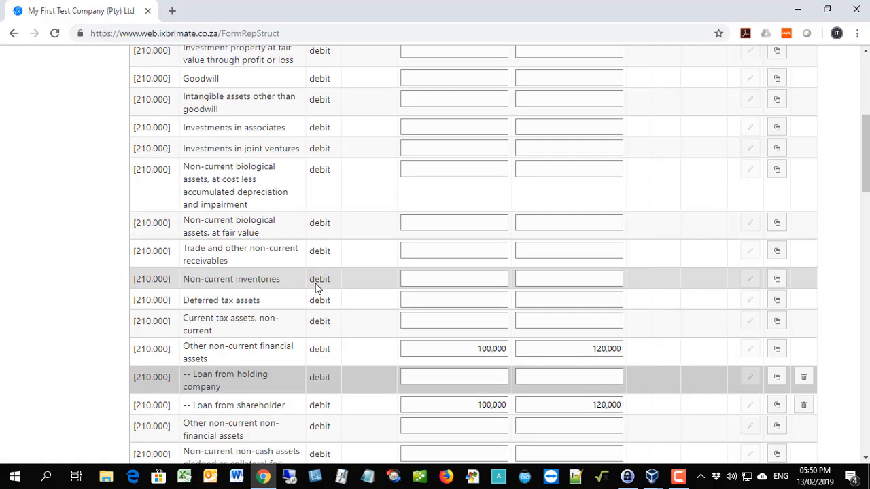
scroll(316, 288, down, 3)
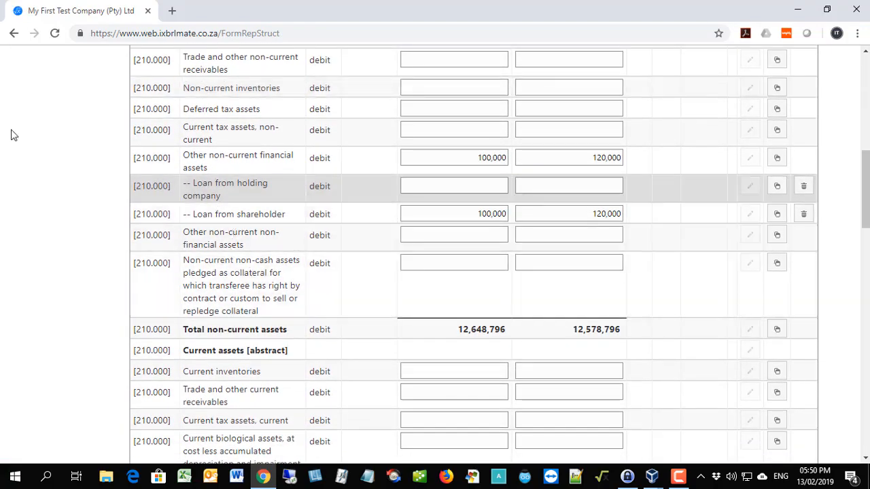
click(474, 183)
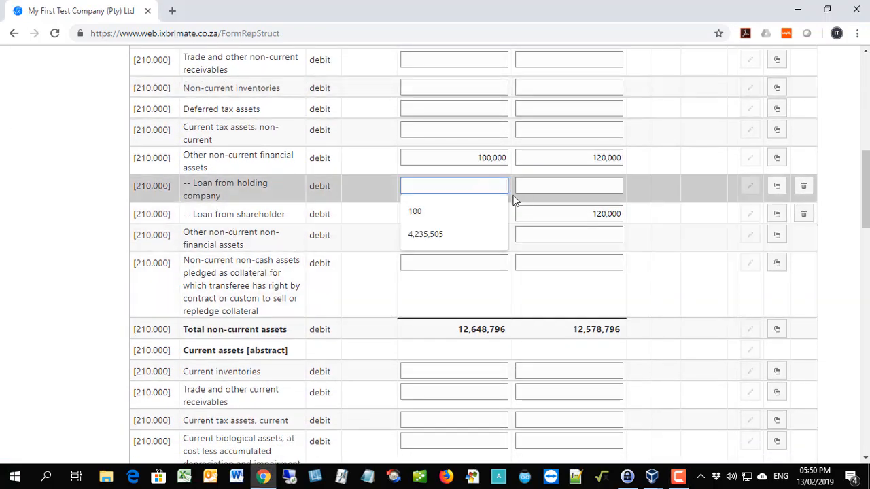
text(500000)
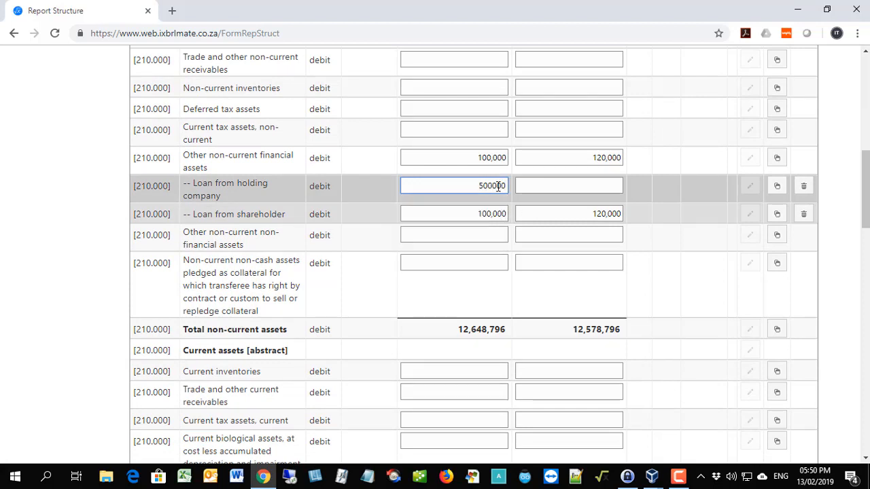
click(495, 156)
click(600, 187)
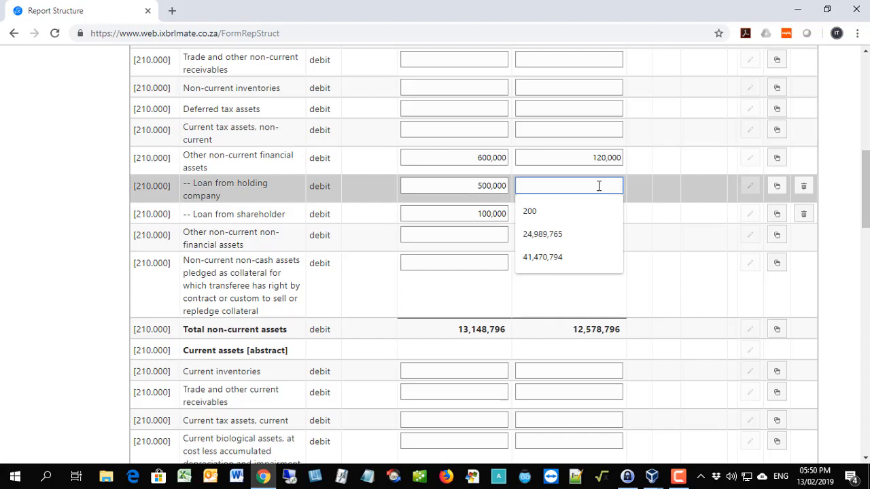
text(450000)
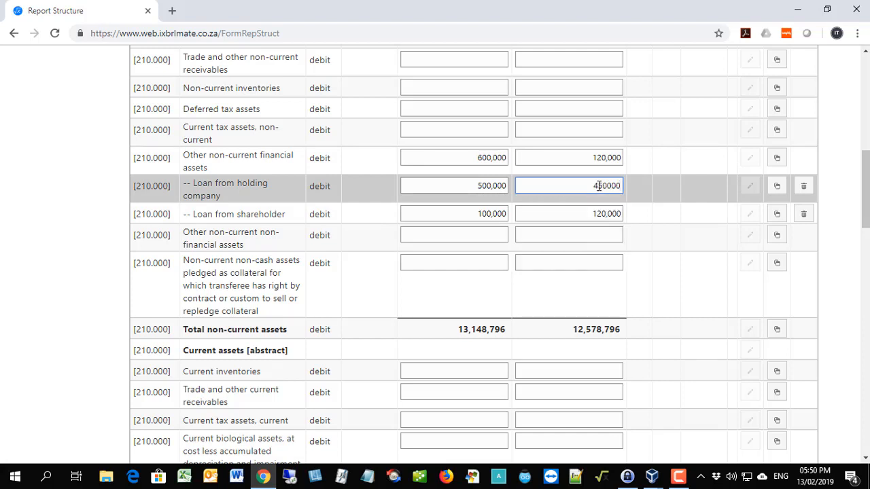
key(Return)
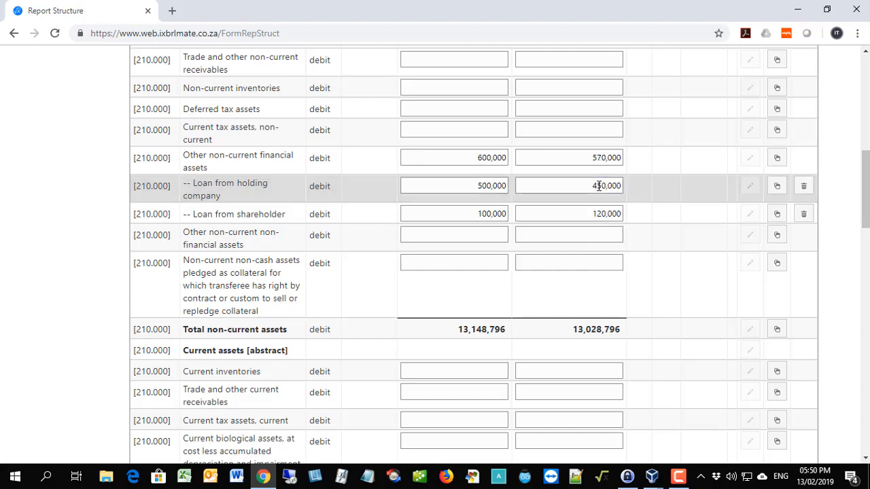
Open the footnote entry for Cash and cash equivalents under Current assets and leave it without adding text.
scroll(505, 220, down, 2)
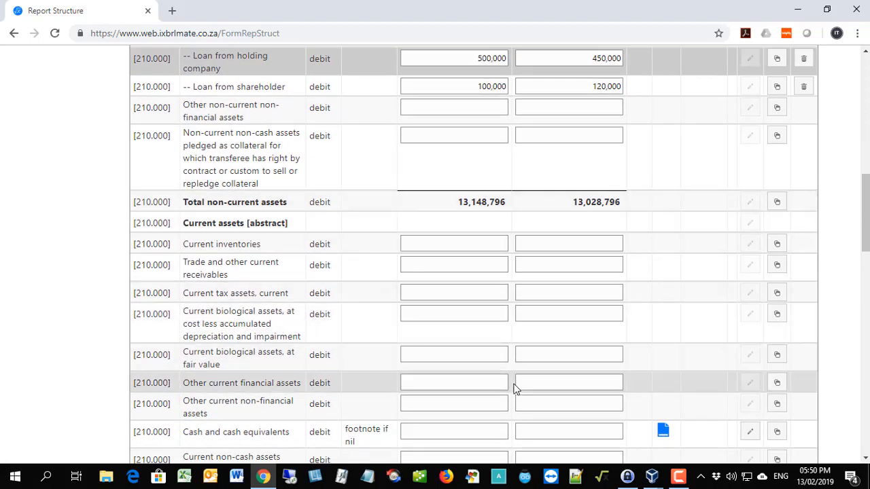
scroll(514, 388, down, 1)
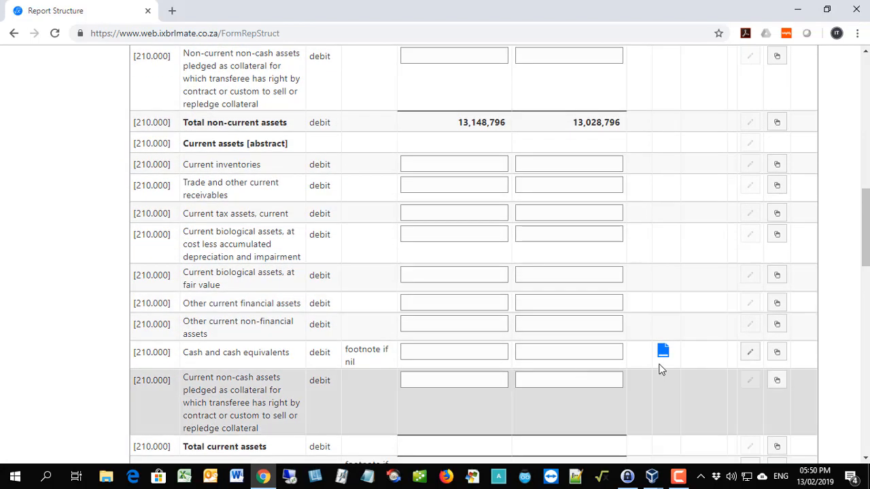
scroll(664, 352, down, 1)
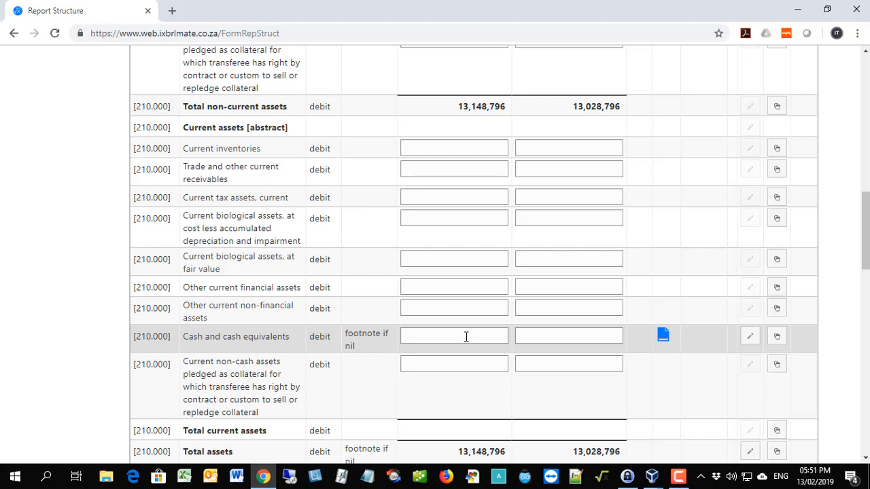
click(750, 336)
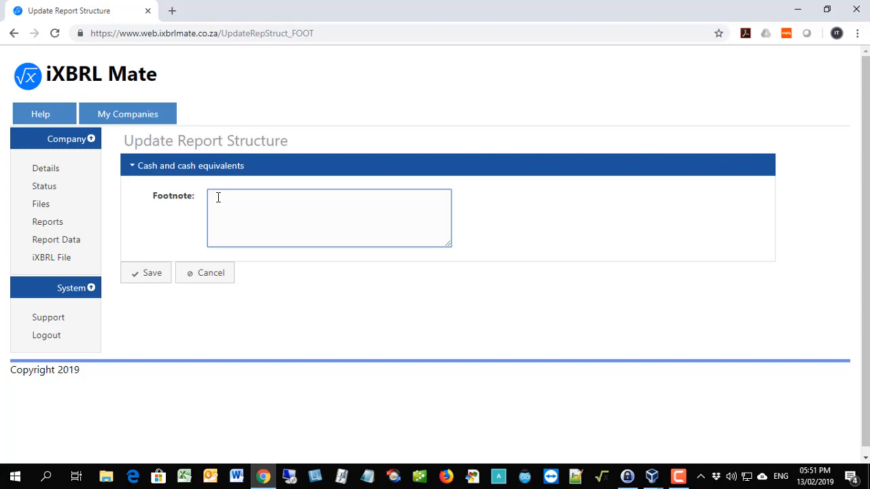
click(202, 272)
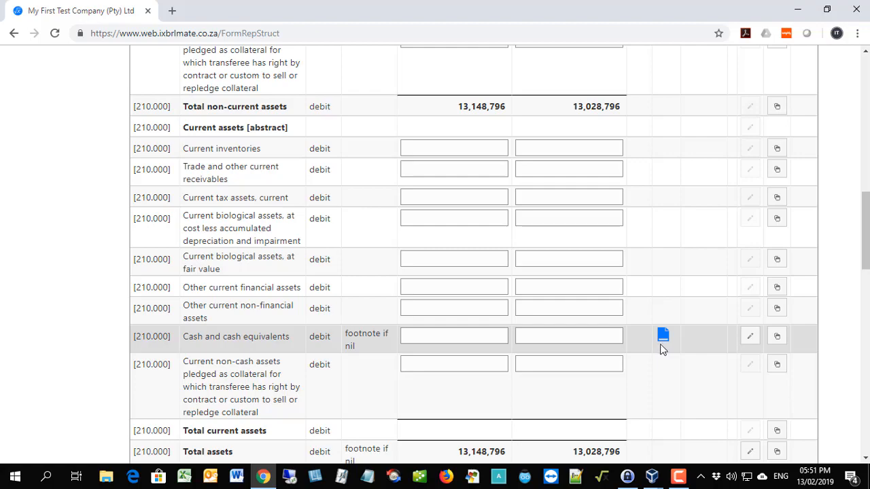
Switch to the [310.000] Statement of comprehensive income, profit or loss, by function of expense report and look through its items.
scroll(662, 349, up, 15)
click(515, 165)
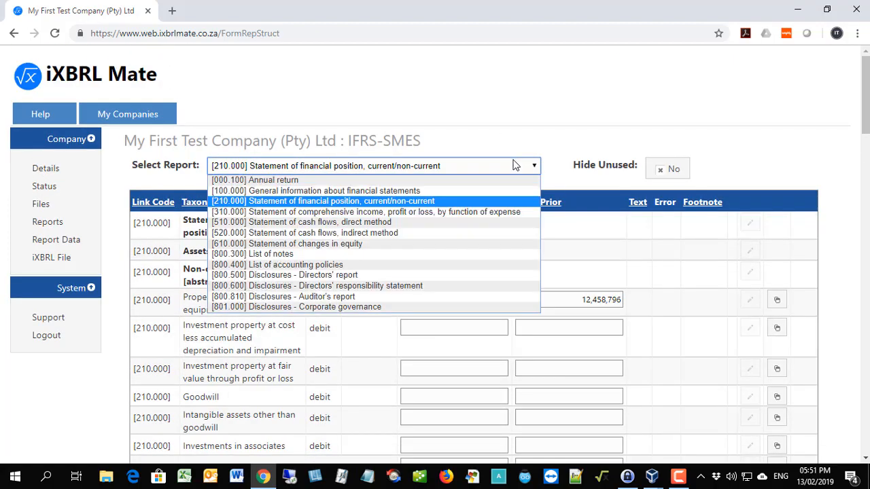
click(341, 211)
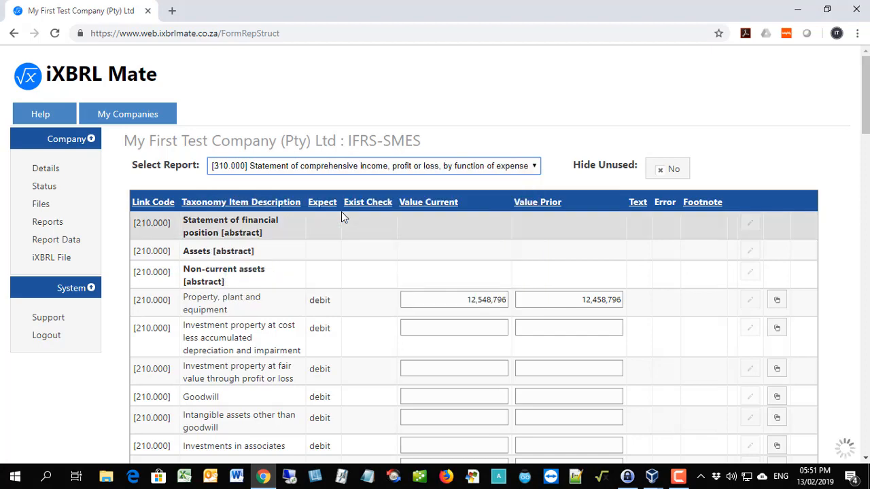
scroll(332, 290, down, 2)
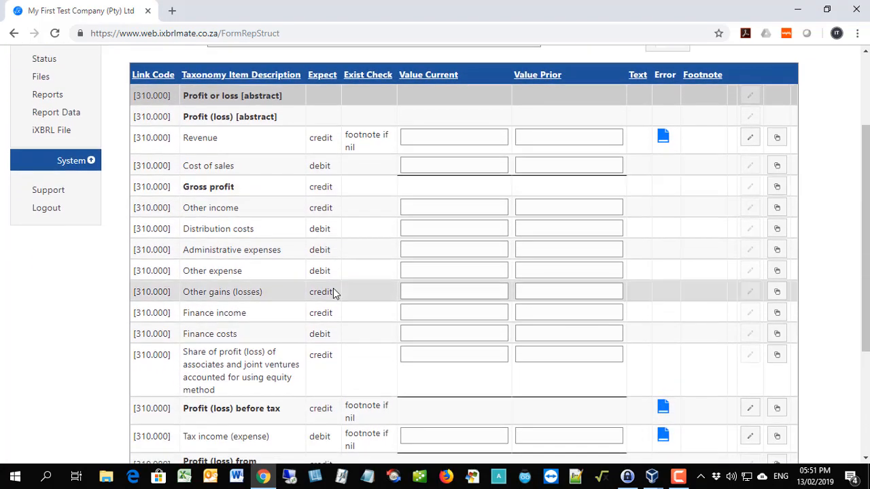
scroll(333, 292, up, 2)
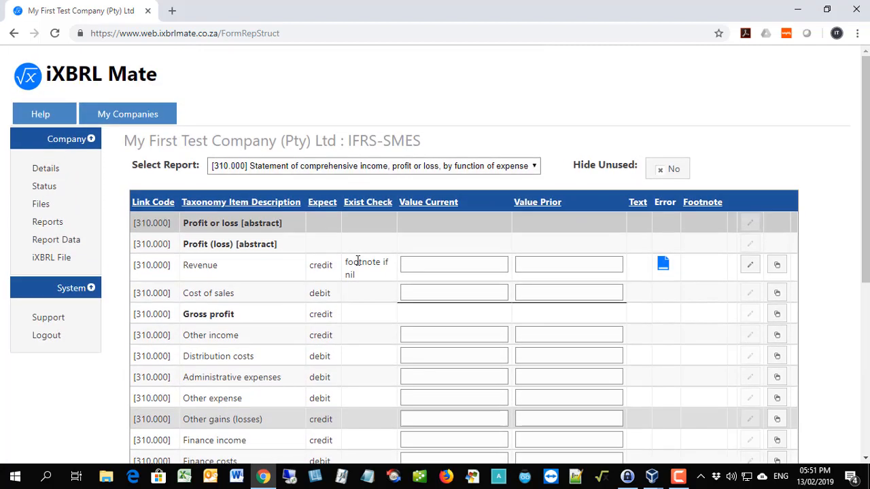
Switch to the [520.000] Statement of cash flows, indirect method report and view its items.
click(448, 166)
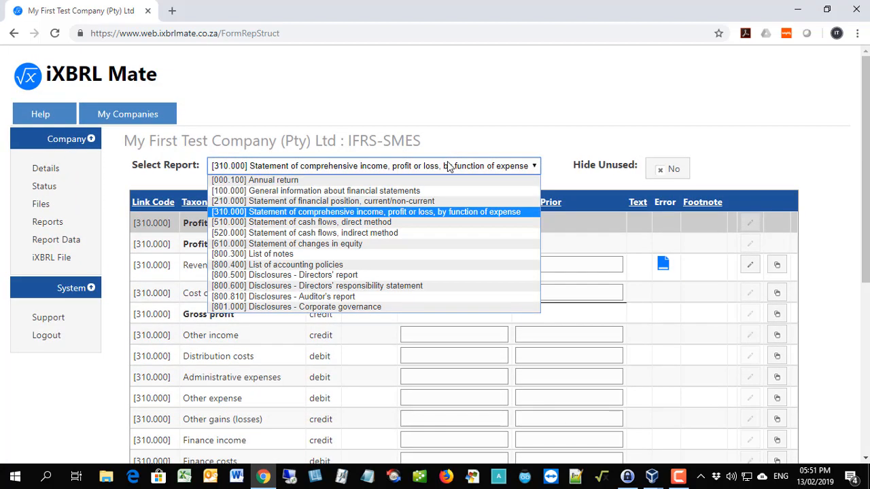
click(352, 232)
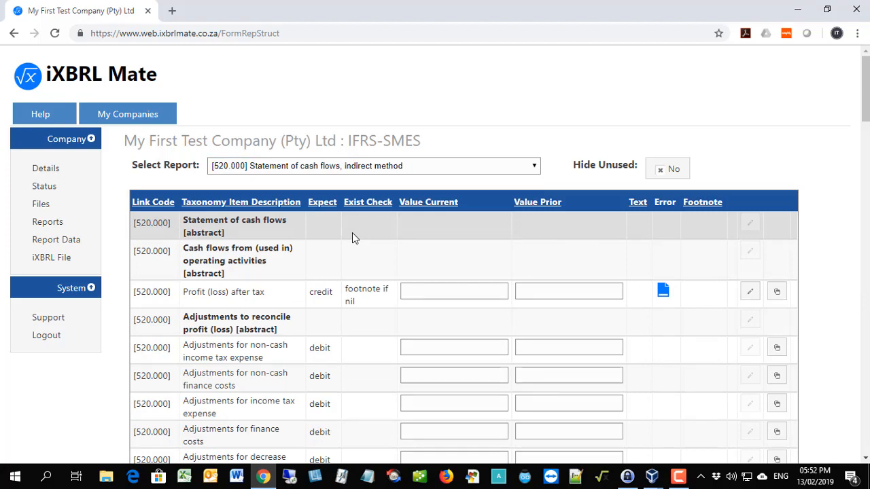
scroll(352, 233, down, 1)
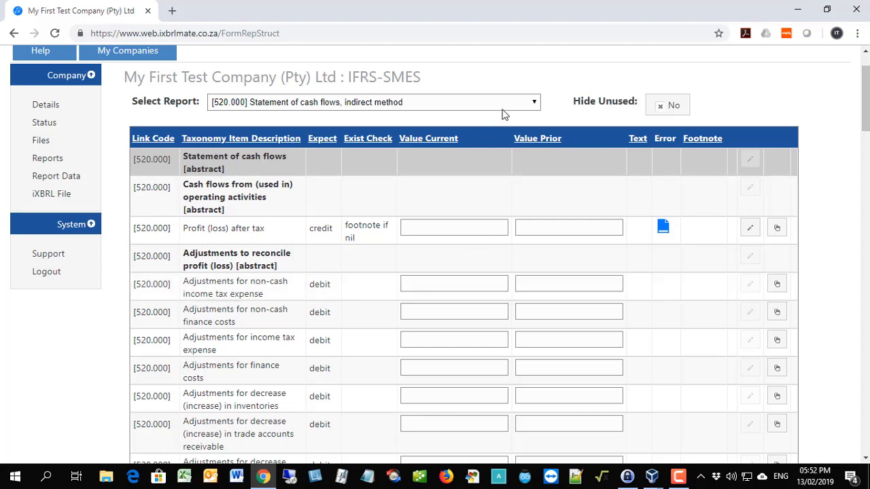
Select the [800.400] List of accounting policies report and open its significant accounting policies text block for editing.
click(534, 102)
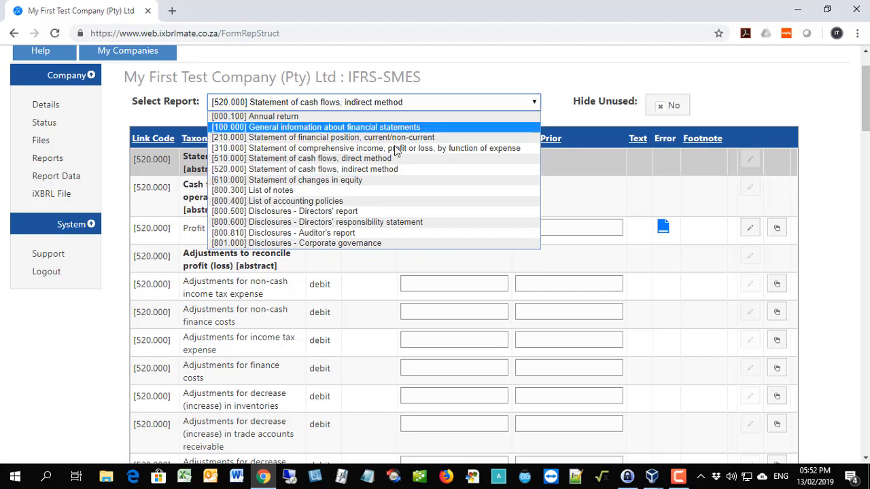
click(300, 201)
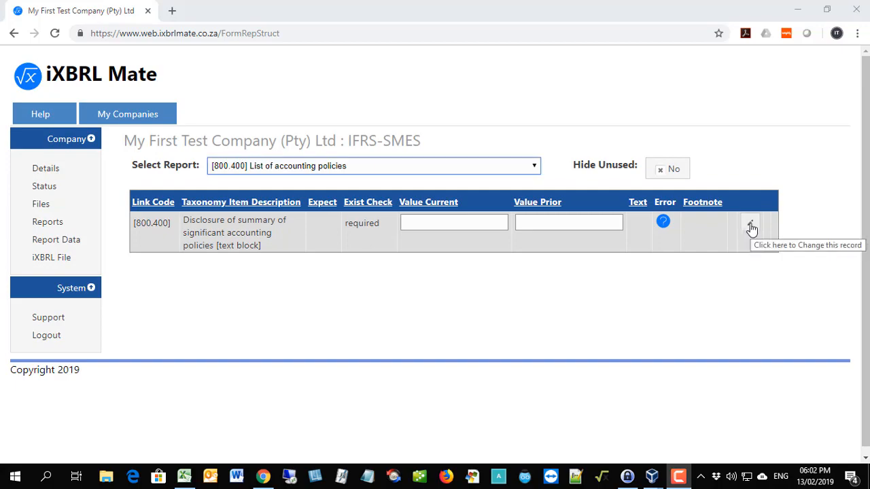
click(750, 225)
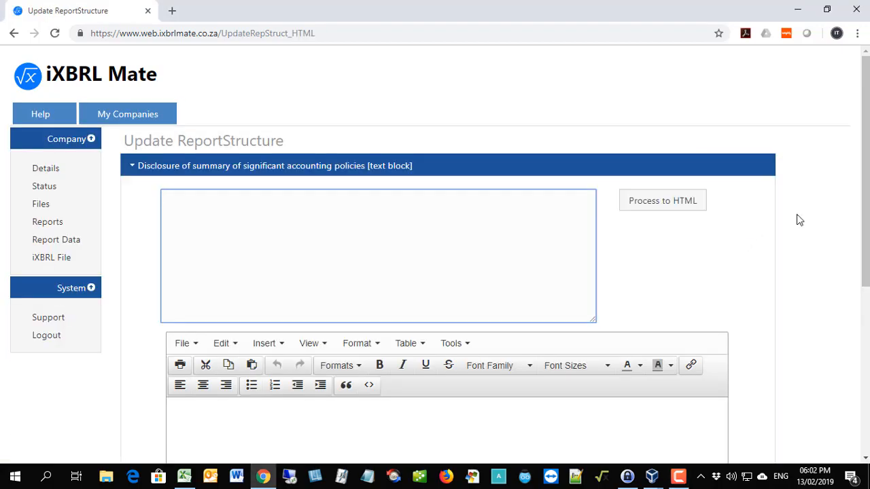
Switch to AFS.xls in Excel, copy the selected notes starting at General information, and return to iXBRL Mate in the browser.
drag(869, 41, 274, 21)
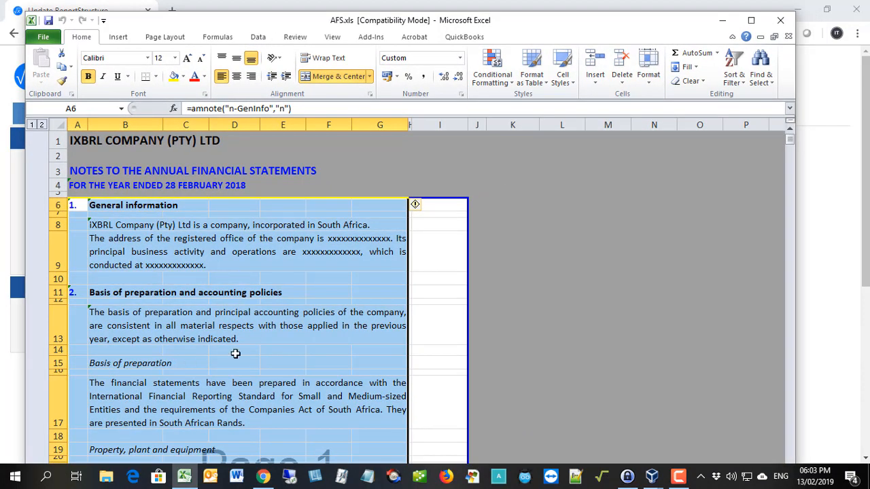
right_click(383, 274)
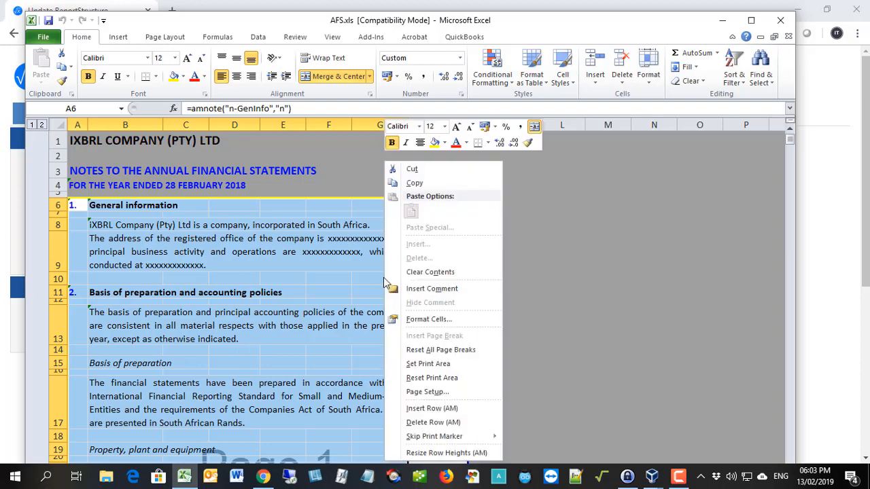
click(414, 183)
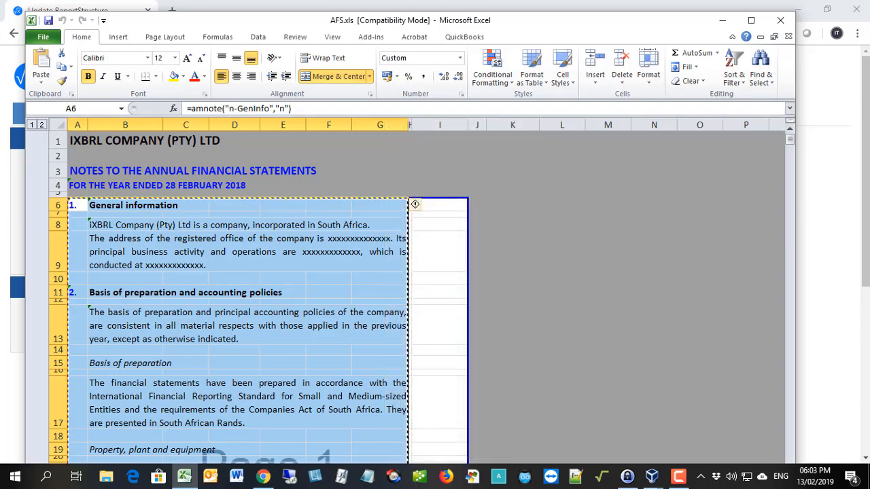
key(alt+Tab)
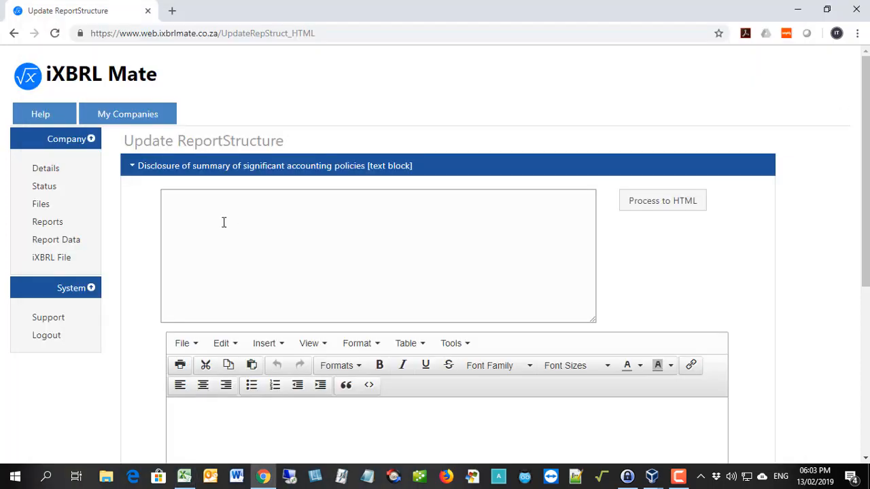
Paste the copied notes into the empty text box of the accounting policies disclosure and process them to HTML.
click(166, 201)
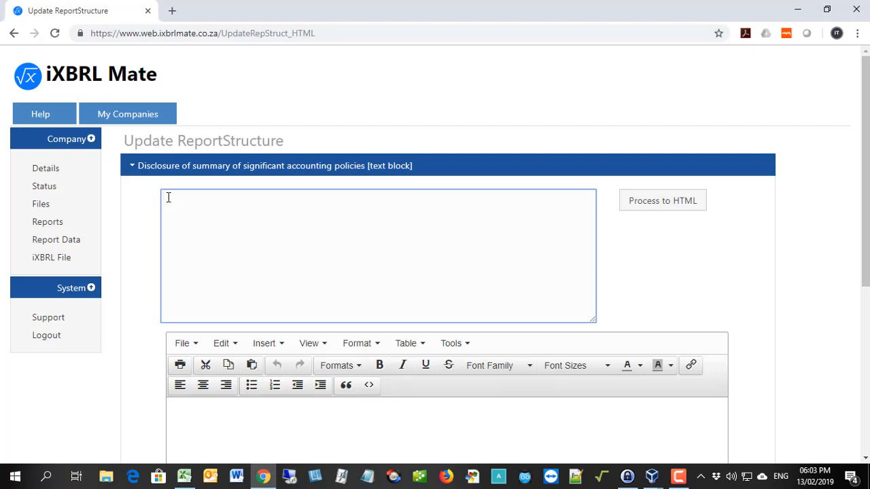
key(ctrl+v)
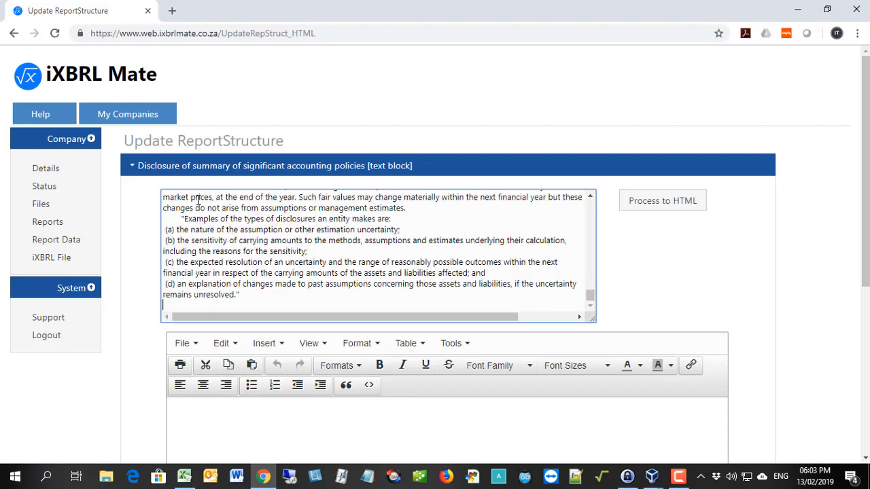
click(649, 203)
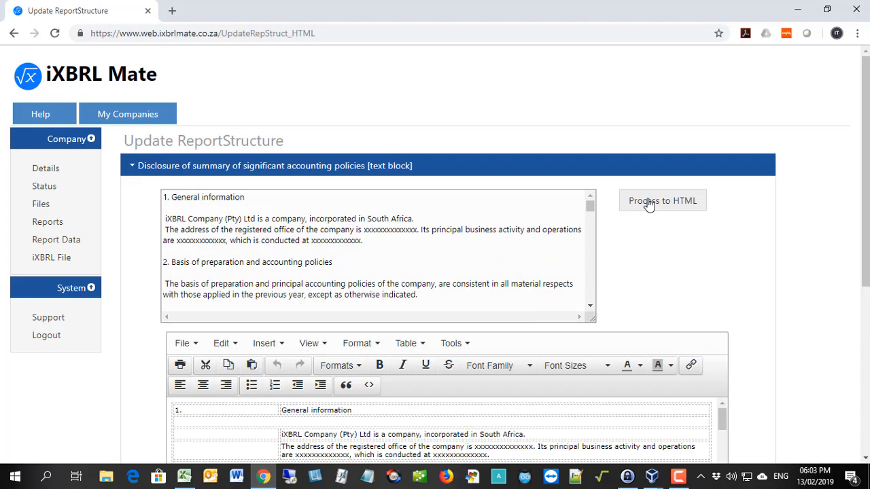
Check the start of the converted notes table in the editor and save the accounting policies disclosure.
scroll(767, 228, down, 3)
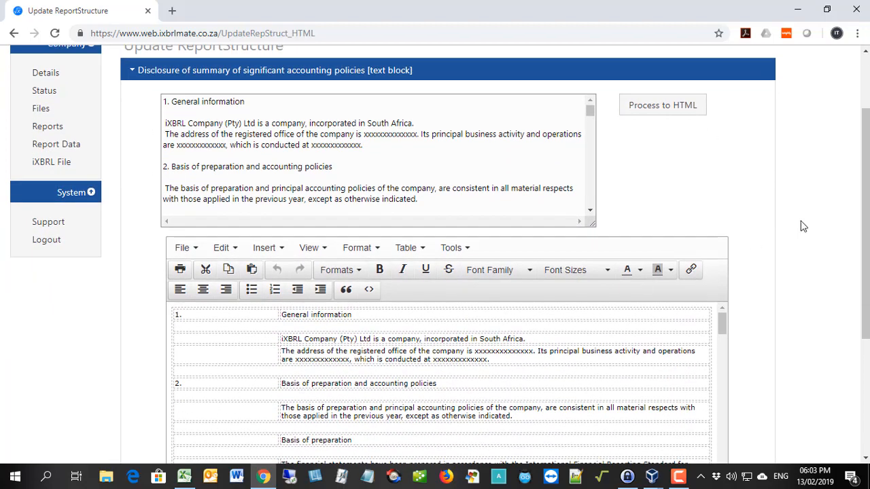
scroll(755, 228, down, 5)
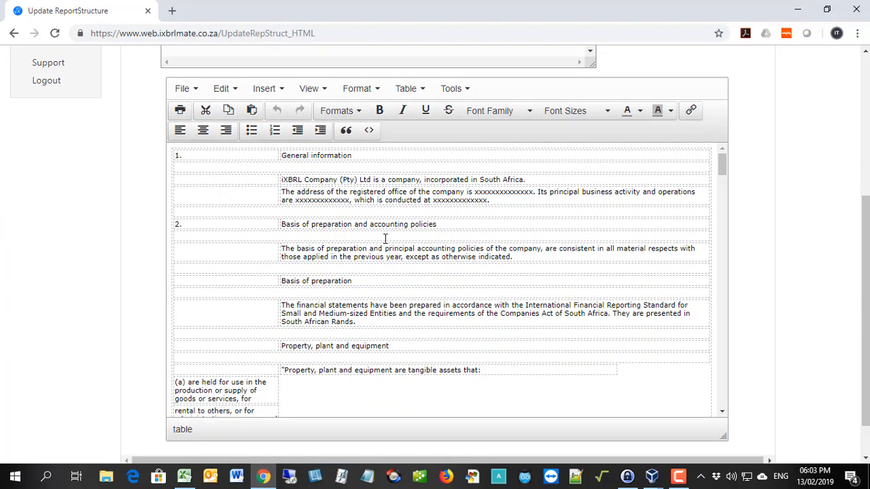
scroll(407, 323, down, 1)
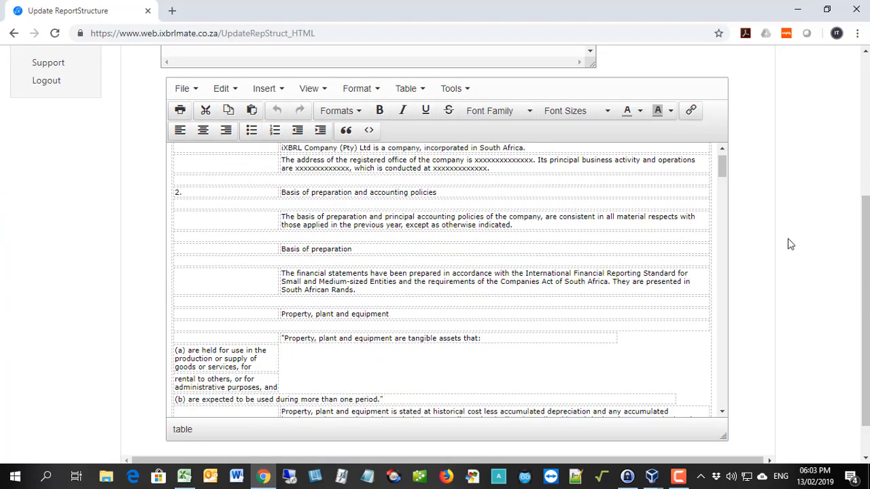
scroll(789, 242, down, 1)
scroll(788, 243, down, 1)
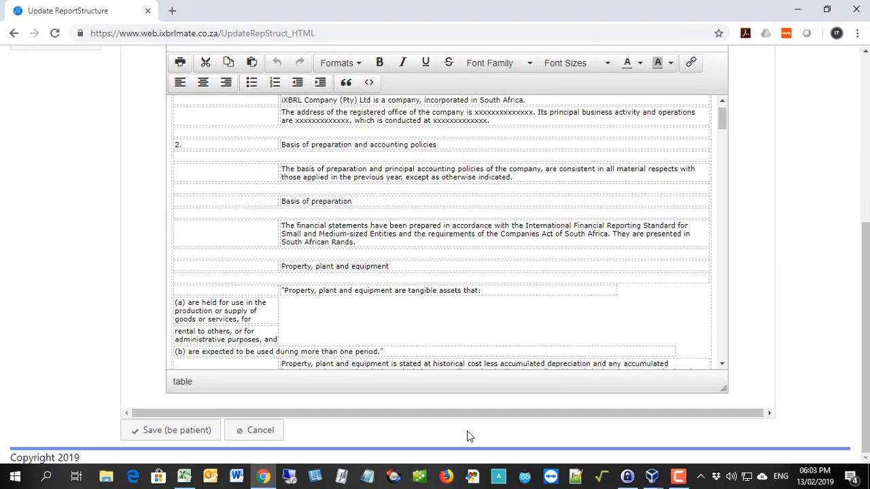
click(152, 432)
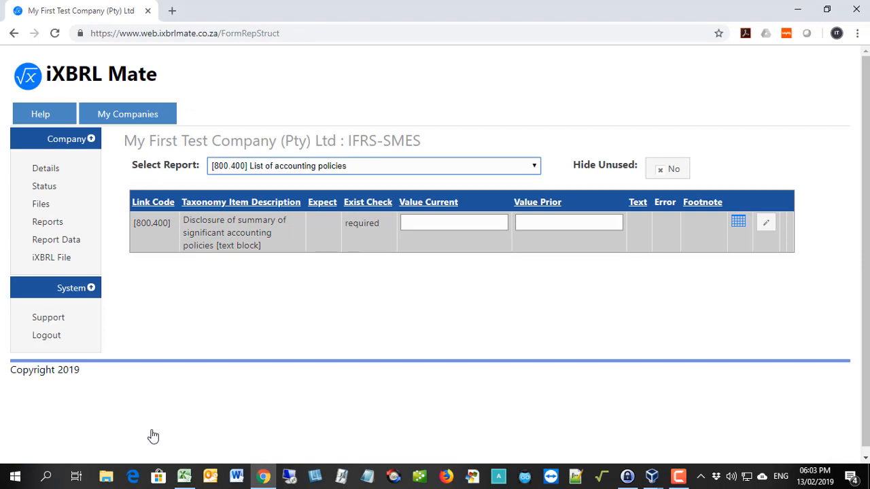
Reopen the accounting policies disclosure, review the layout of the converted notes from General information to Provisions, and save it again.
click(766, 224)
scroll(788, 268, down, 3)
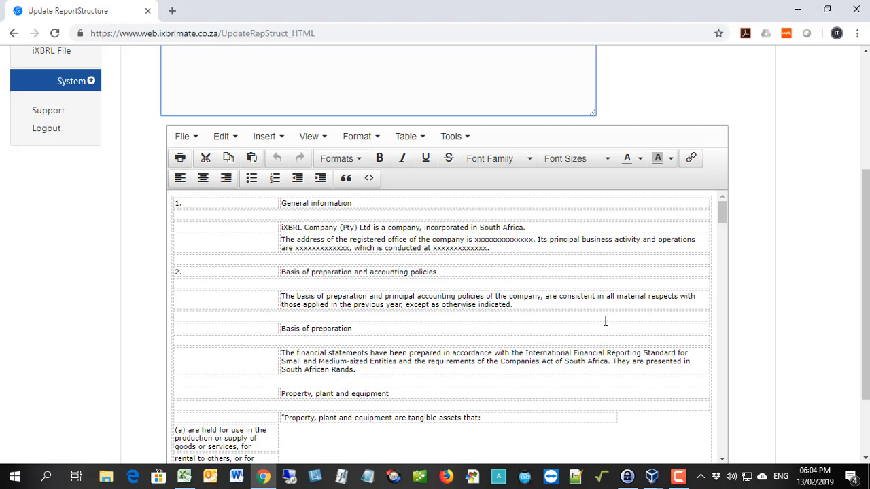
scroll(788, 306, down, 2)
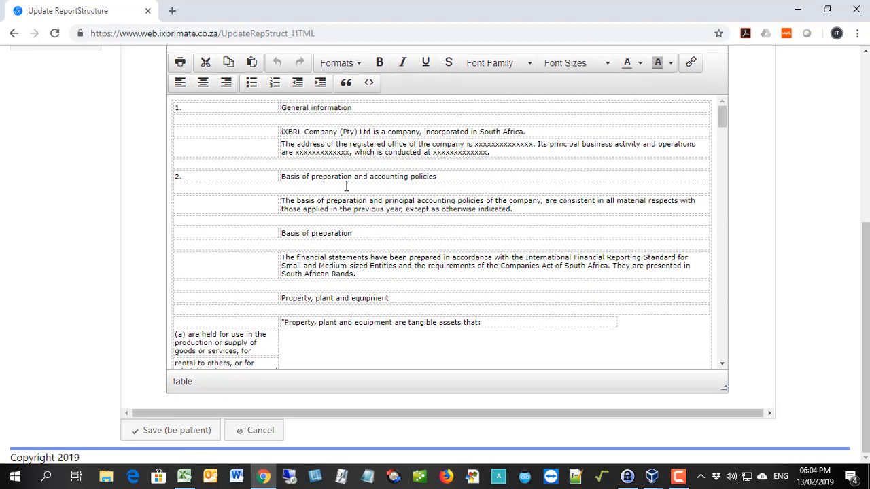
scroll(346, 186, down, 3)
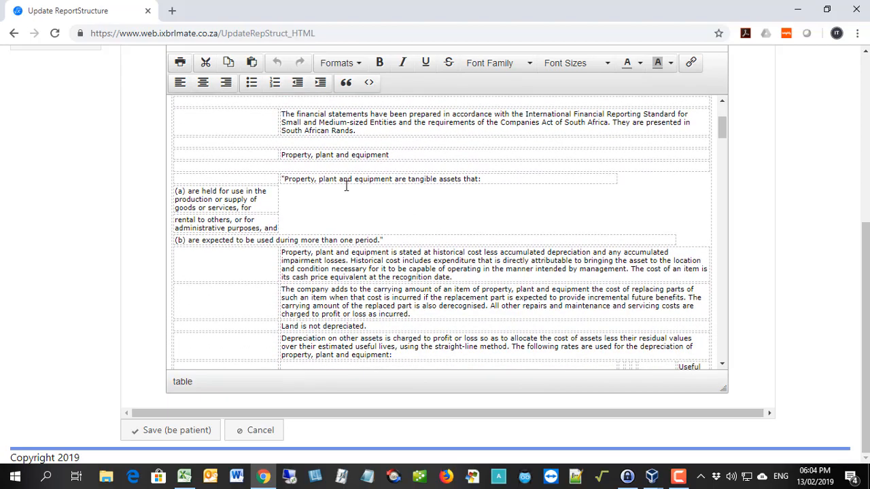
scroll(345, 186, down, 3)
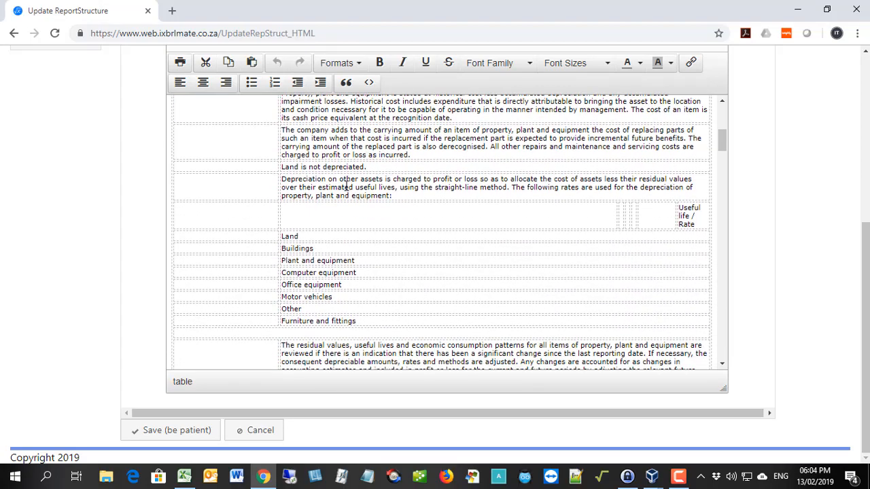
scroll(346, 186, down, 3)
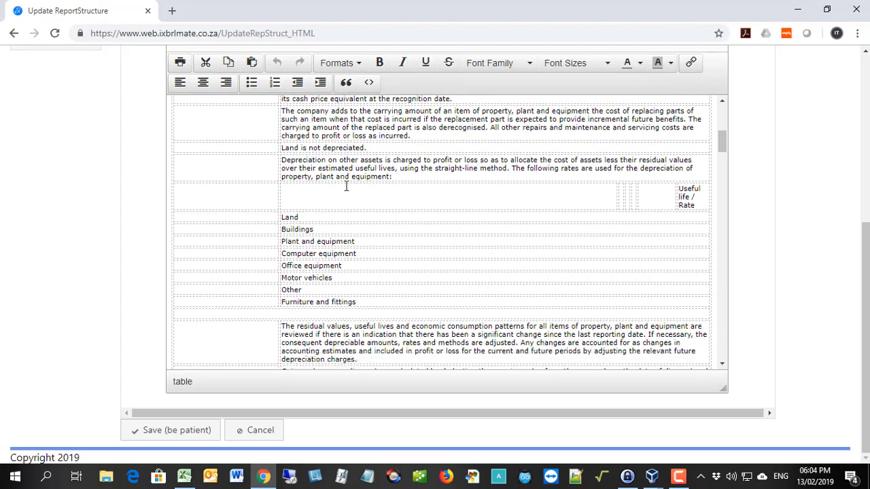
scroll(346, 185, down, 3)
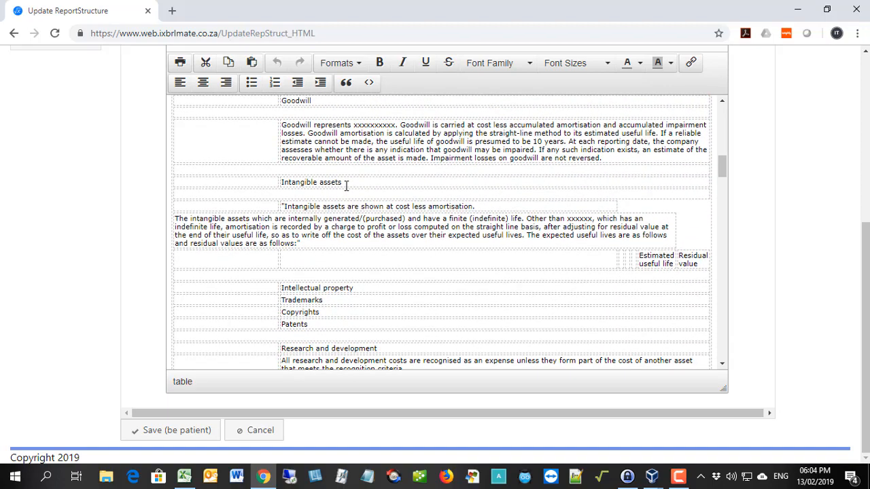
scroll(346, 186, down, 5)
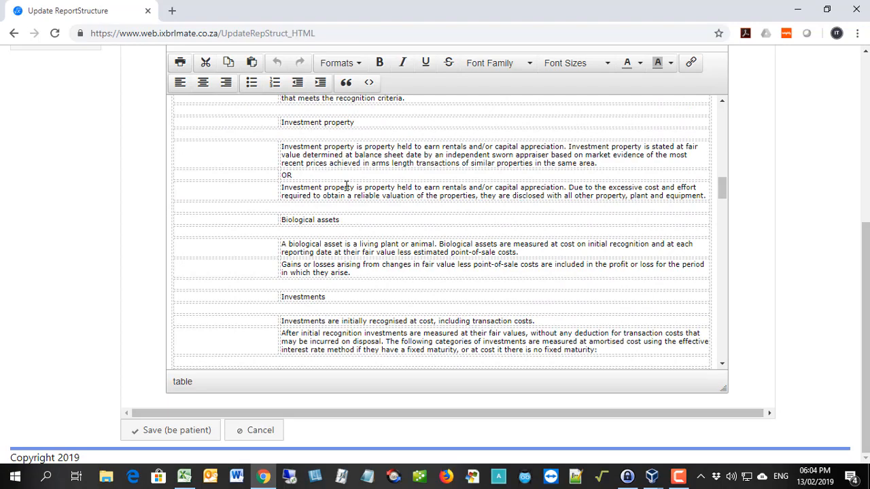
scroll(346, 186, down, 2)
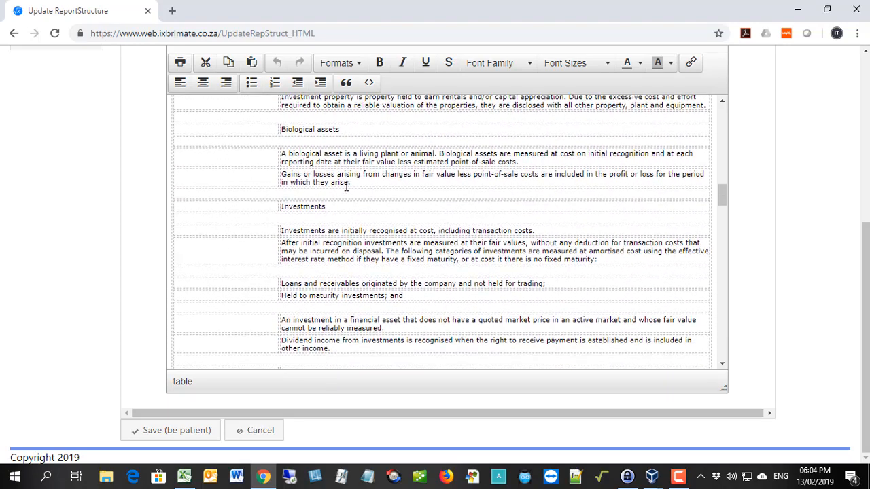
scroll(346, 186, down, 4)
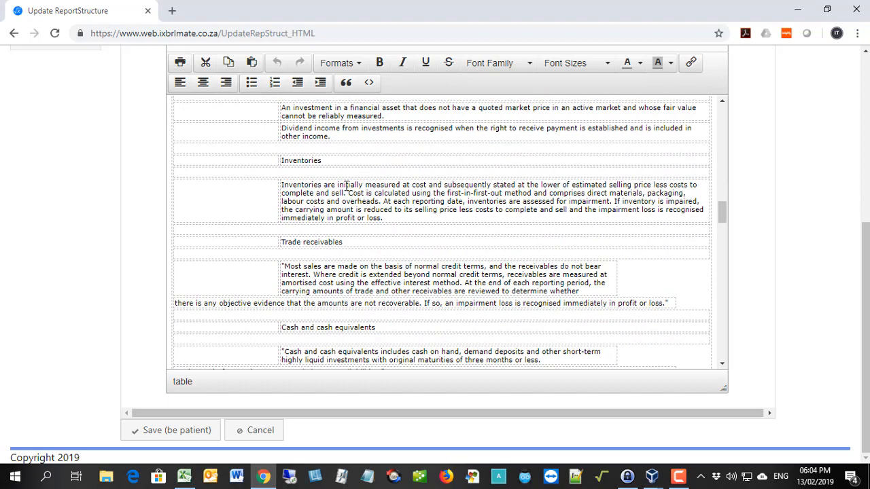
scroll(346, 185, down, 3)
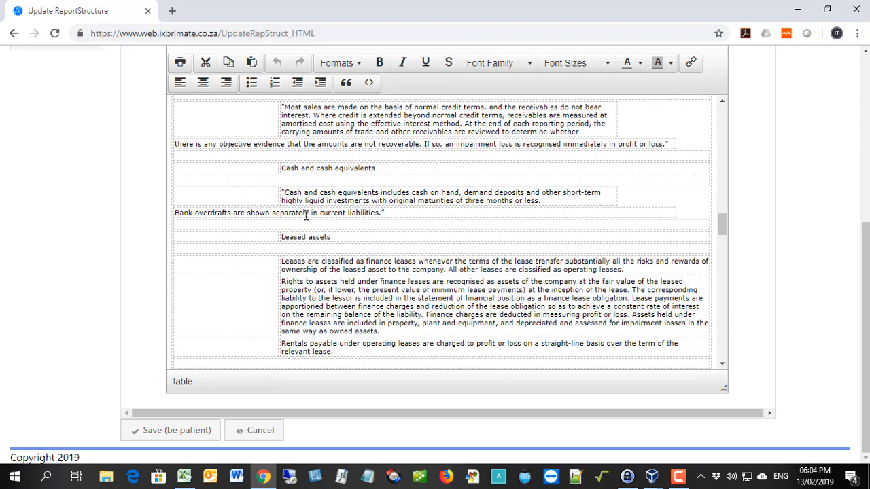
scroll(306, 215, down, 5)
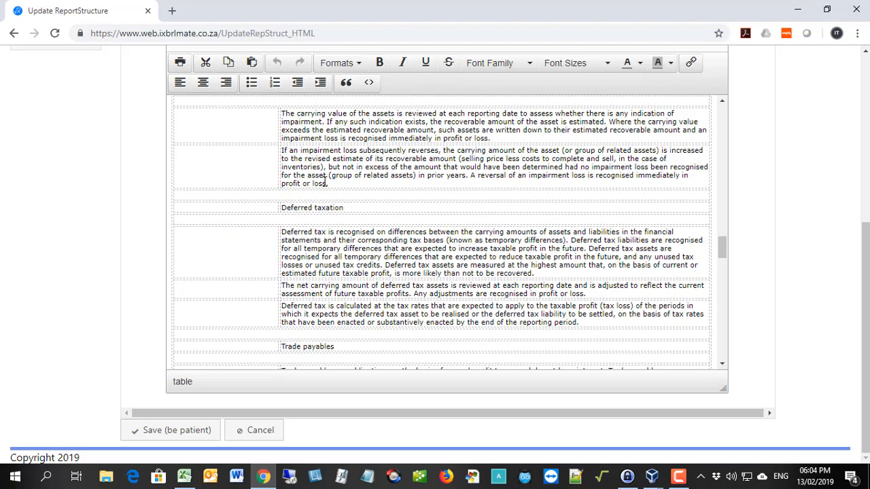
scroll(326, 180, down, 4)
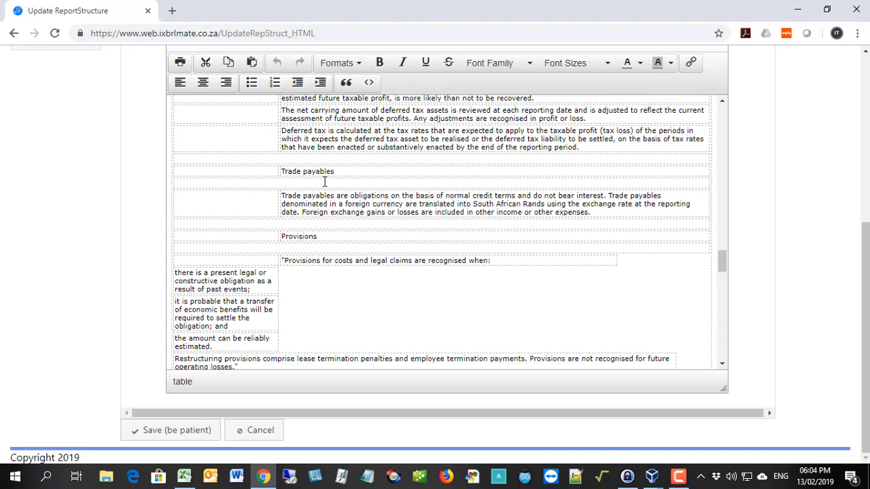
scroll(325, 181, down, 10)
click(185, 434)
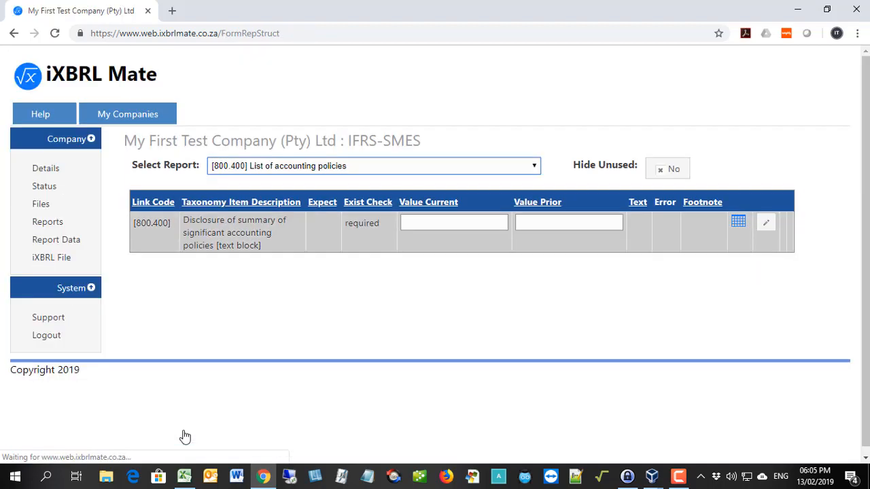
Select the [800.300] List of notes report and open its disclosure of notes and other explanatory information for editing.
click(279, 168)
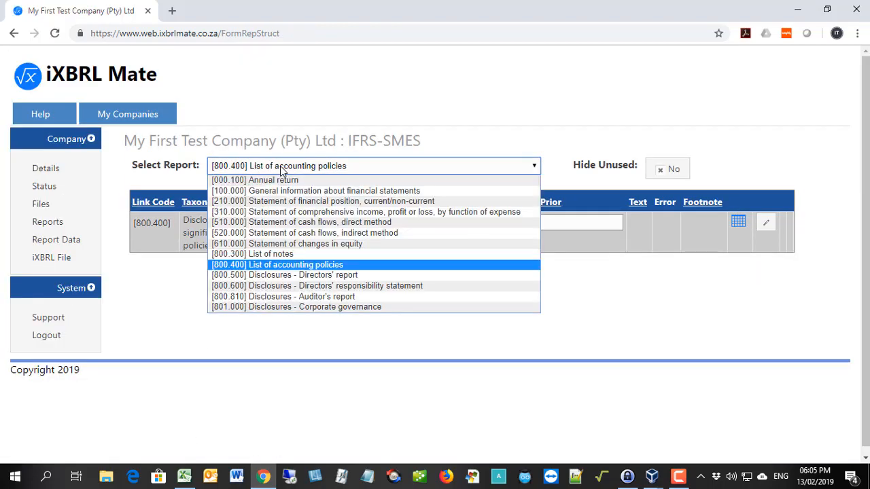
click(262, 257)
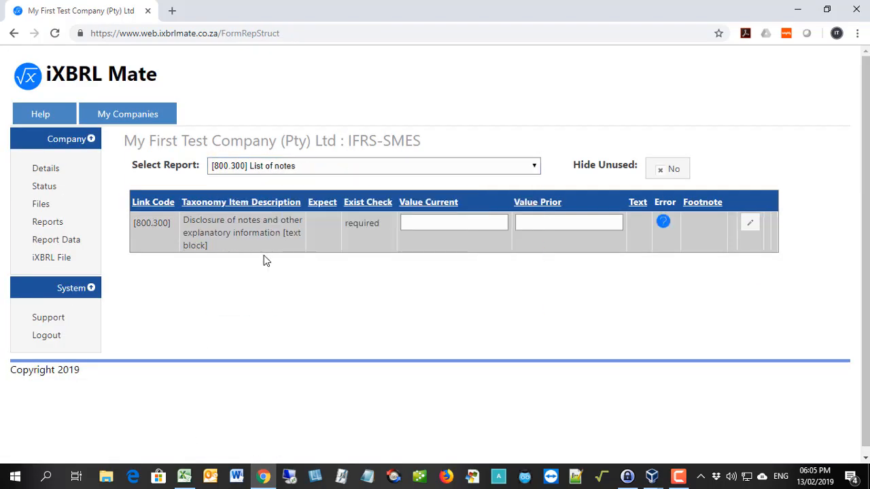
click(753, 225)
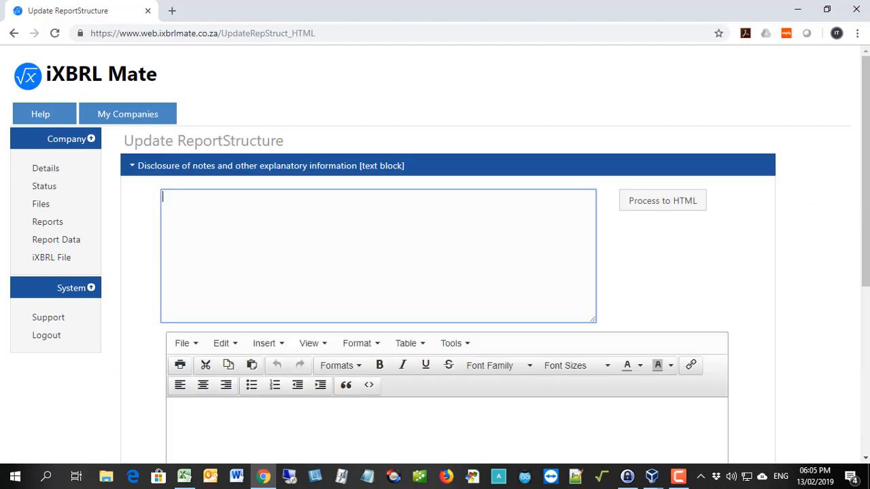
Switch to AFS.xls in Excel, copy the notes from 5. Property, plant and equipment through 38. Finance expenses, and return to iXBRL Mate.
key(alt+Tab)
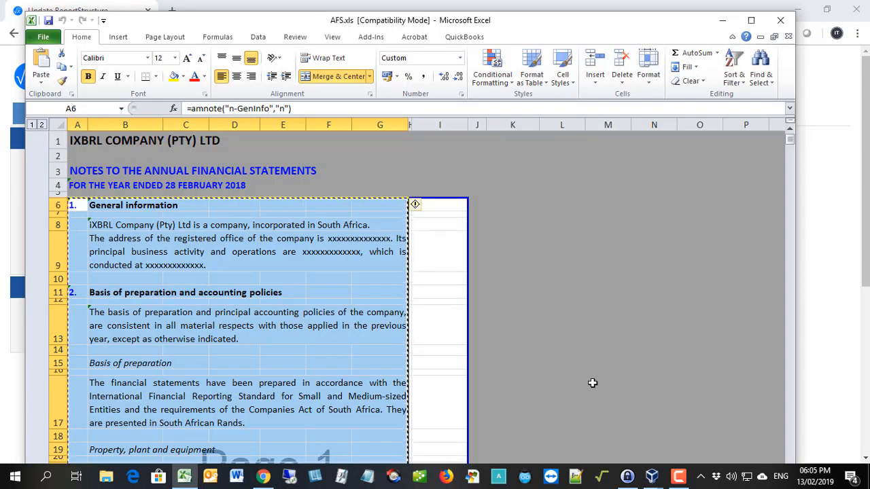
click(427, 278)
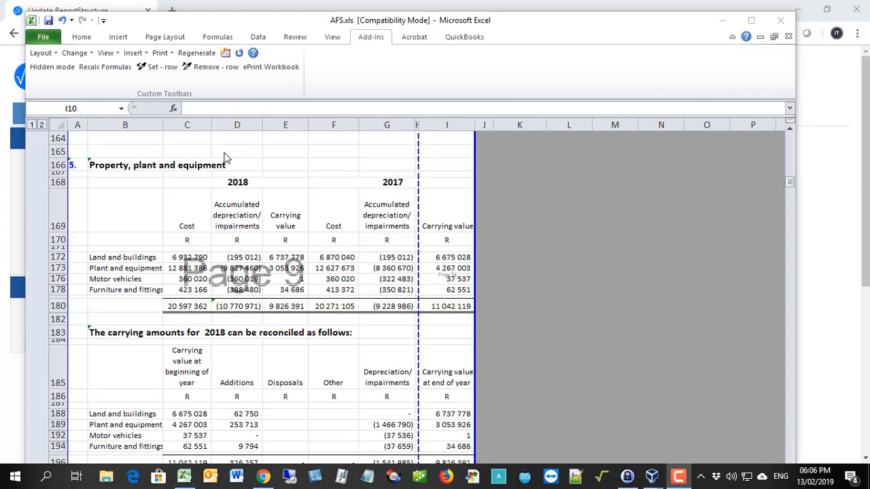
click(77, 166)
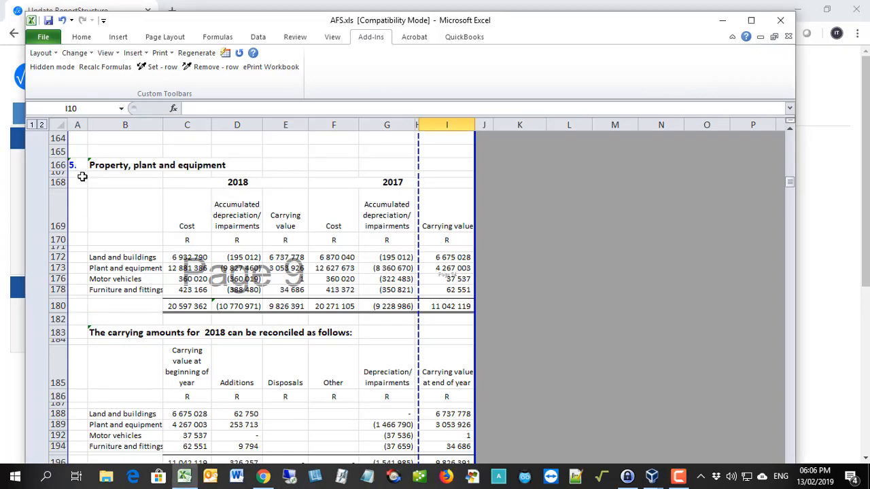
drag(77, 166, 397, 405)
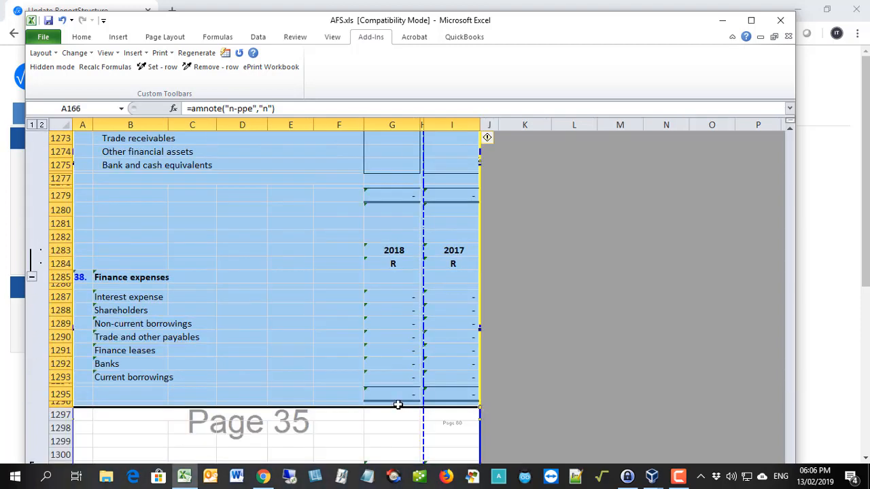
key(ctrl+c)
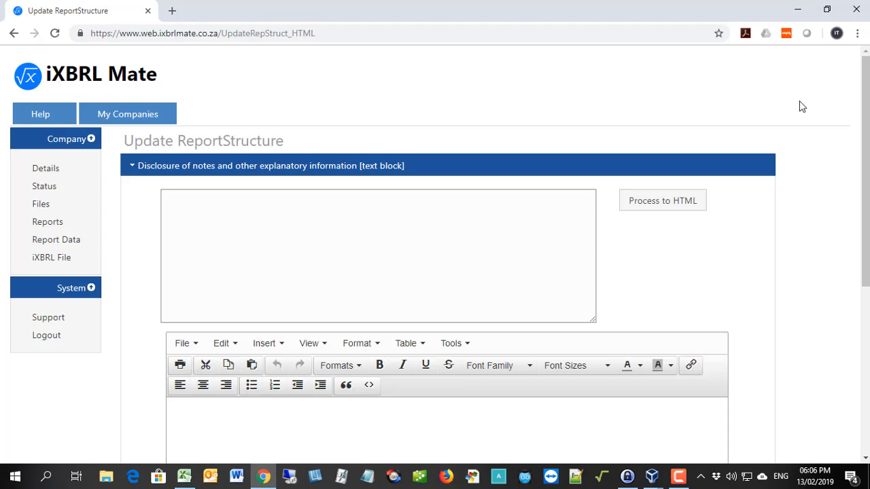
Paste the copied notes into the empty text box of the notes disclosure and process them to HTML.
click(164, 196)
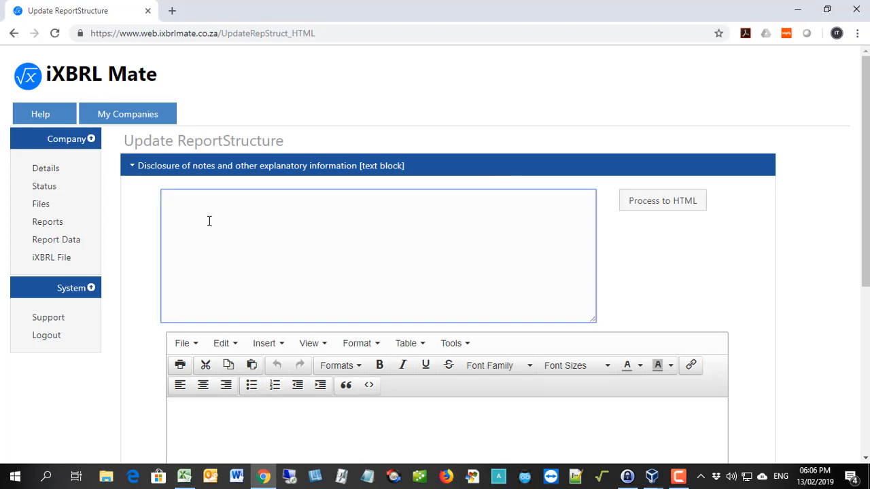
key(ctrl+v)
click(662, 201)
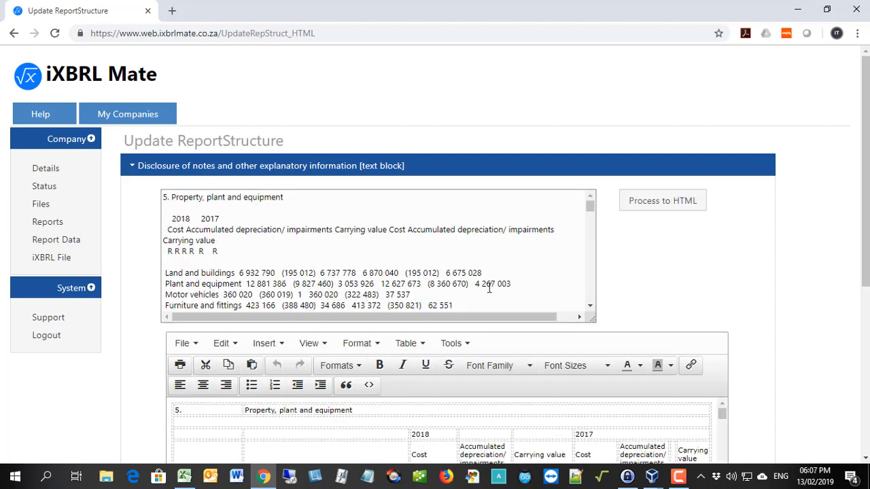
Check the converted Property, plant and equipment tables in the editor and save the notes disclosure.
scroll(775, 242, down, 2)
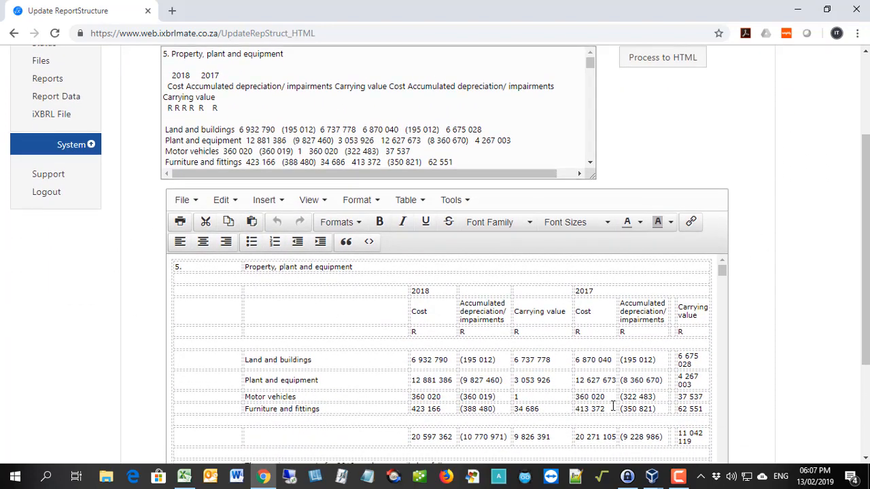
scroll(575, 372, down, 1)
scroll(575, 372, down, 1)
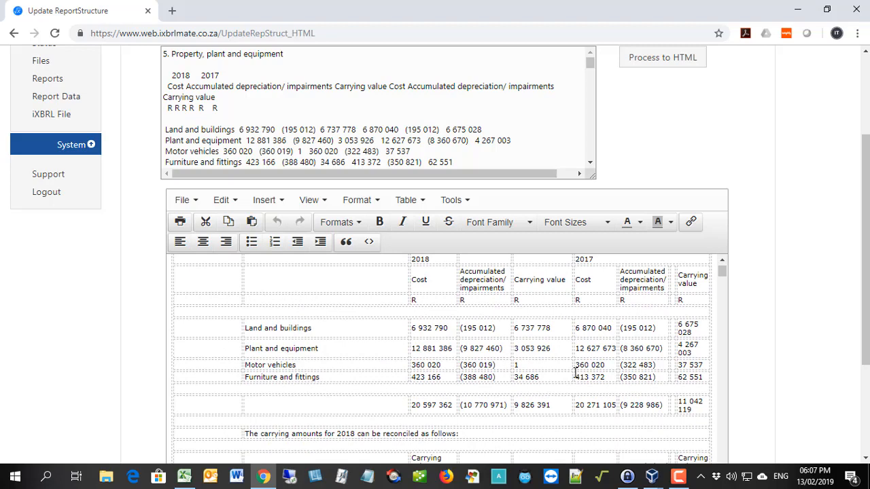
scroll(125, 327, down, 3)
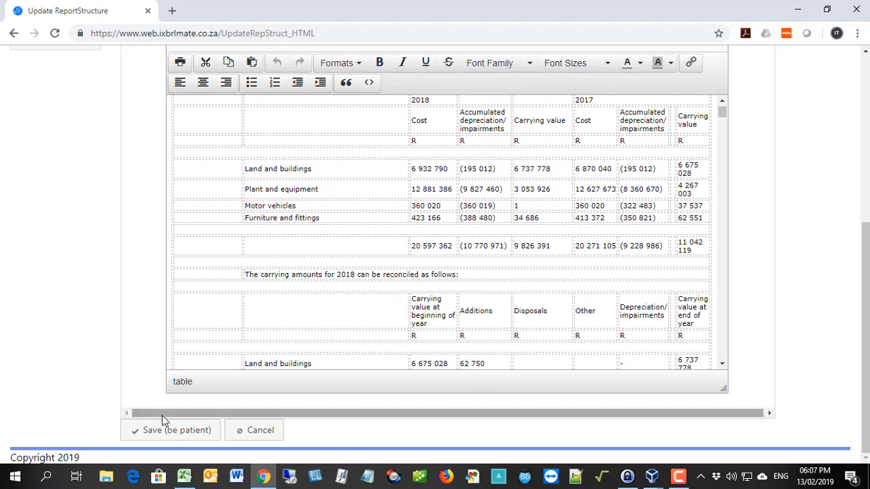
click(164, 432)
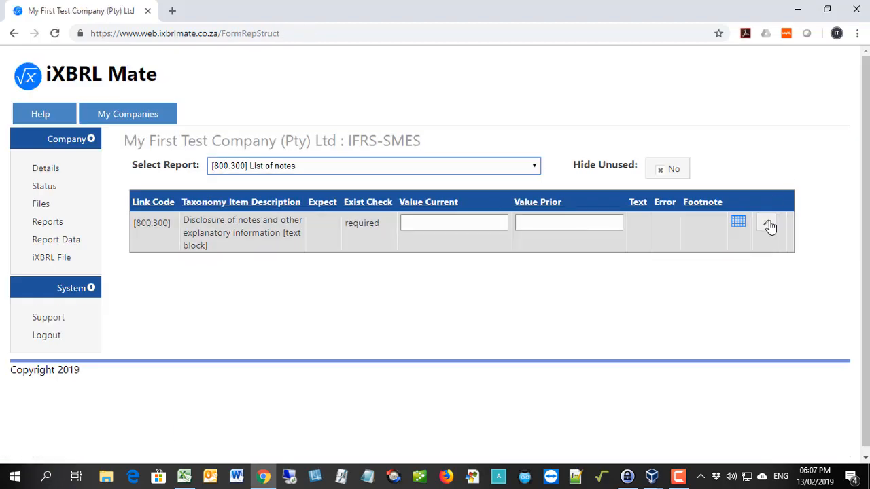
Reopen the notes disclosure and review the layout of the converted tables from Property, plant and equipment through Investment property.
click(768, 225)
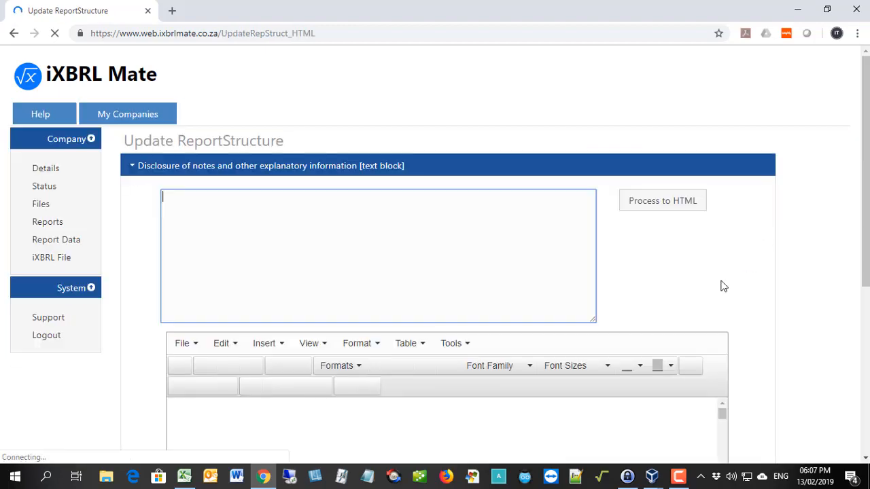
scroll(752, 281, down, 4)
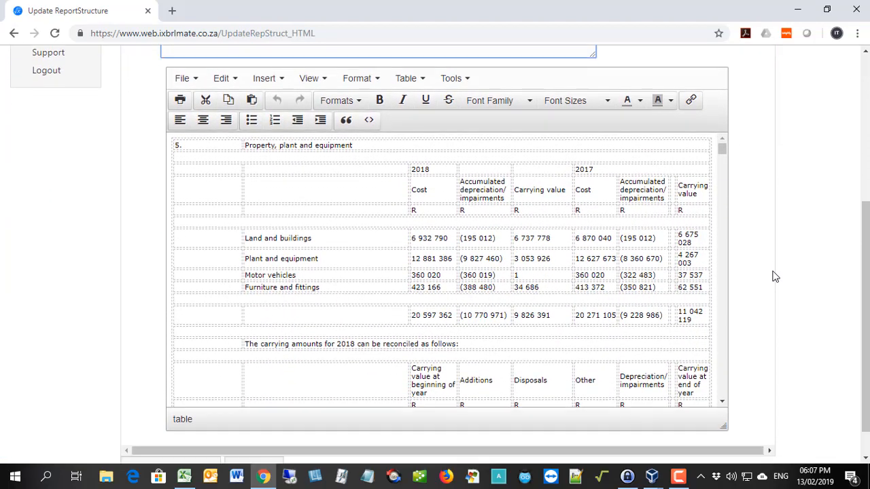
scroll(538, 231, down, 15)
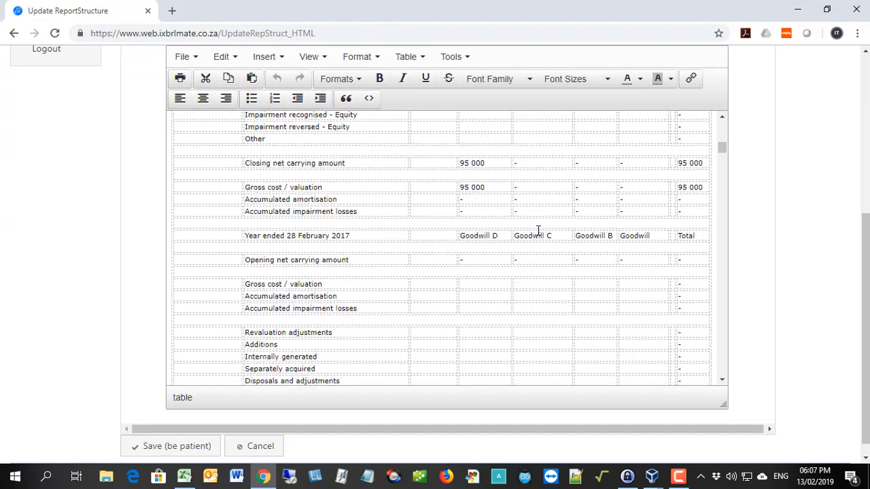
scroll(537, 231, down, 15)
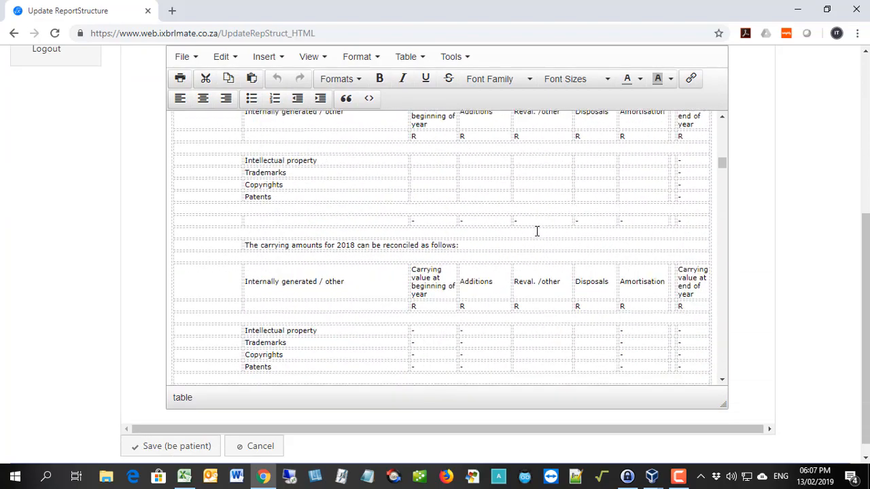
scroll(537, 232, down, 15)
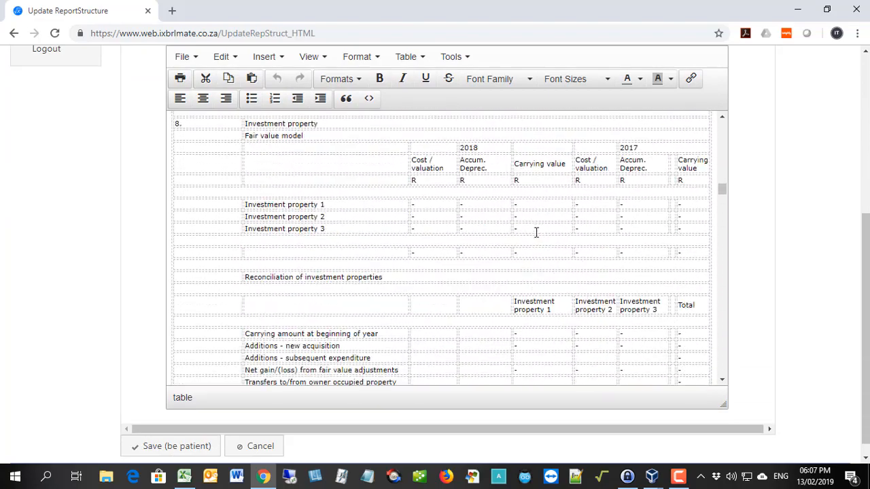
scroll(536, 232, down, 2)
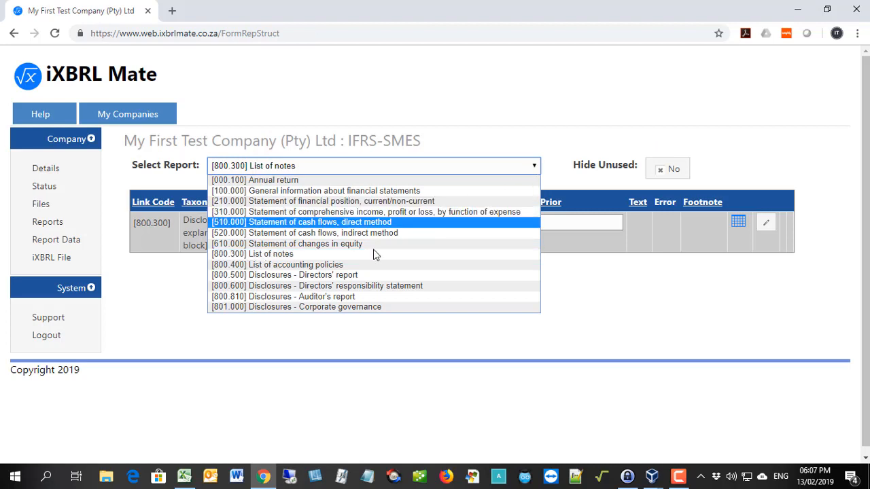
View the [800.500] Directors' report disclosures, and open the social and ethics committee disclosure under [801.000] Corporate governance for editing.
click(323, 274)
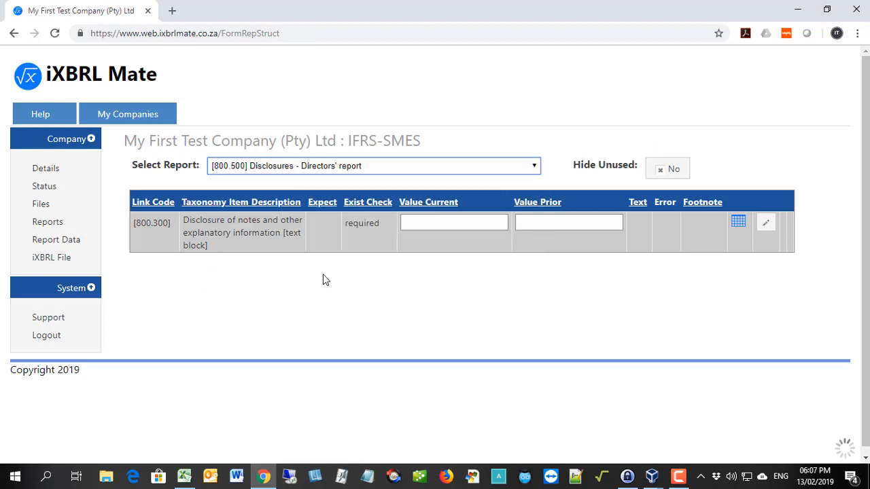
click(331, 166)
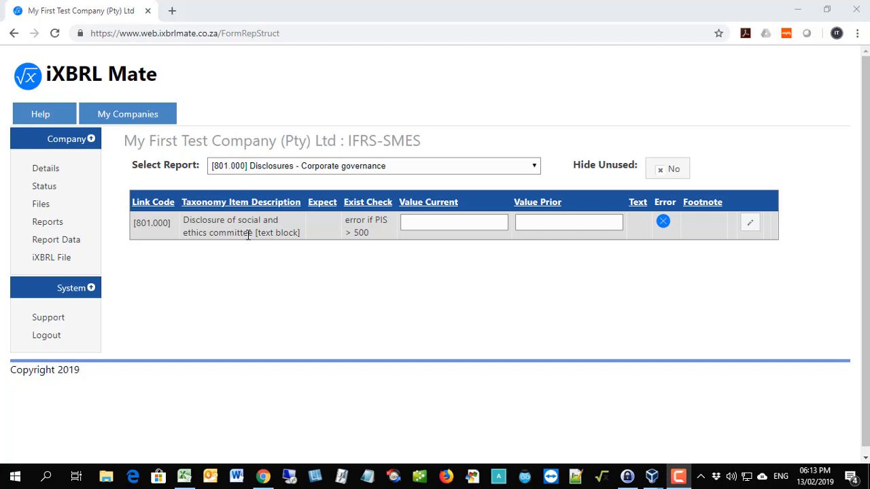
click(752, 227)
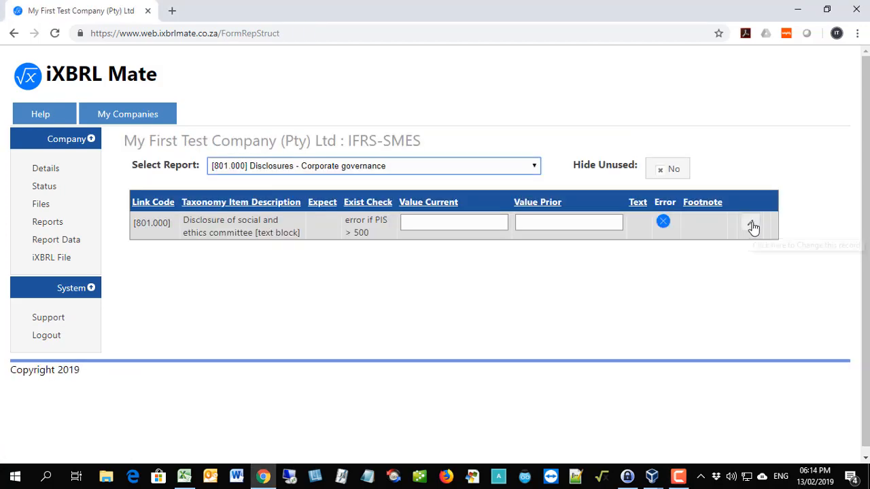
click(751, 226)
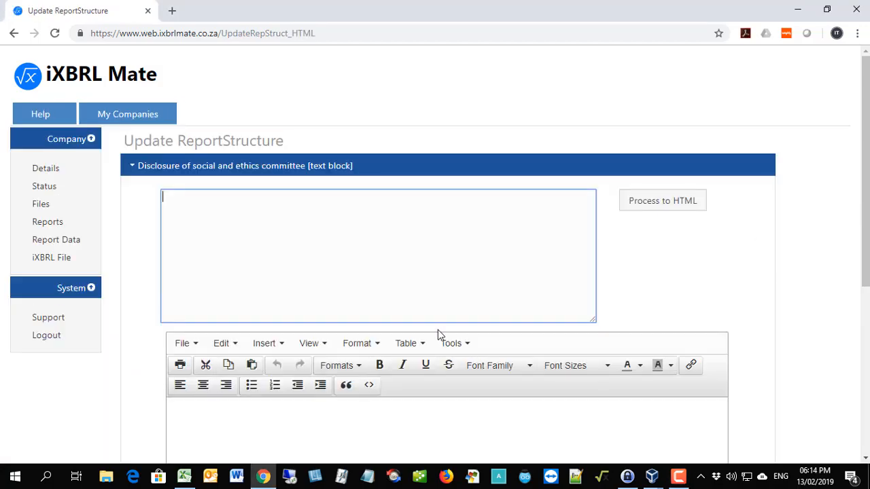
Enter "No report included" in the editor of the social and ethics committee disclosure and save it.
scroll(437, 329, down, 4)
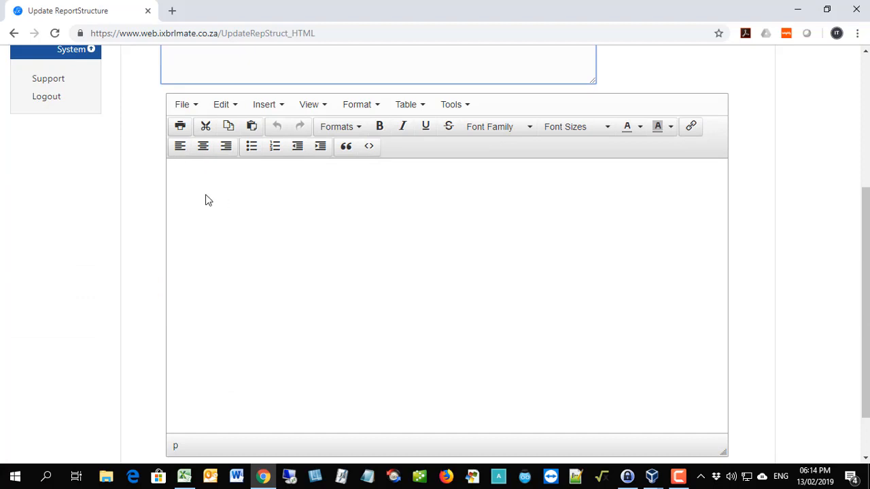
click(173, 169)
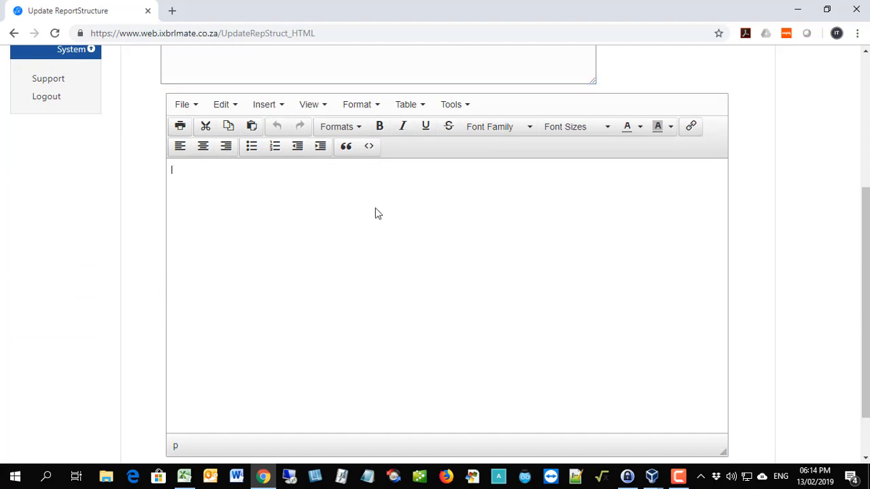
text(No report included)
scroll(136, 262, down, 2)
click(175, 433)
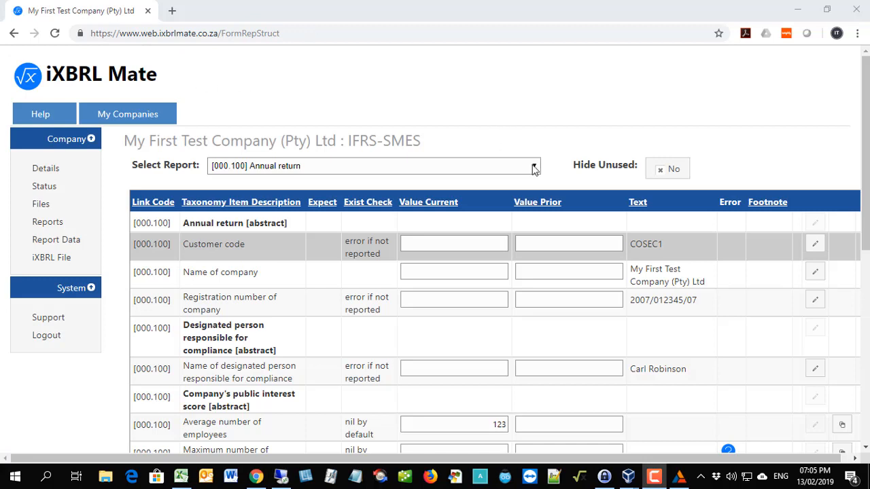
Display the [000.100] Annual return report with unused items hidden and check its rows for error indicators.
click(391, 166)
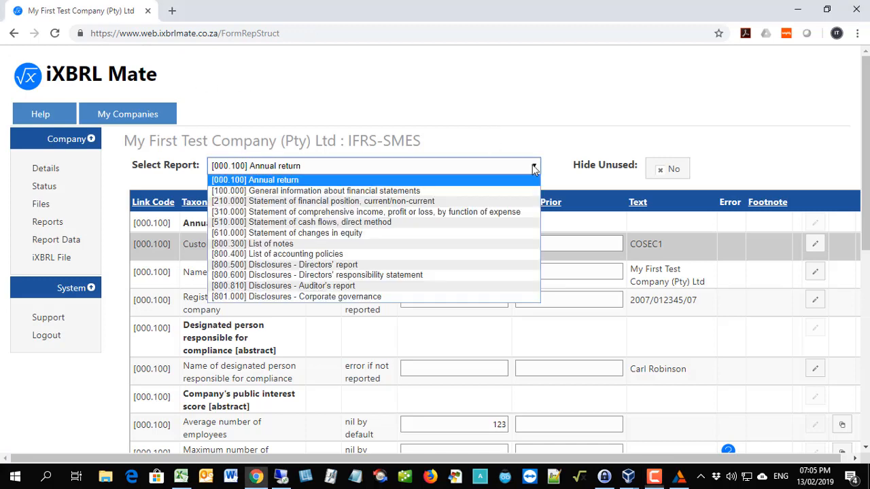
click(262, 180)
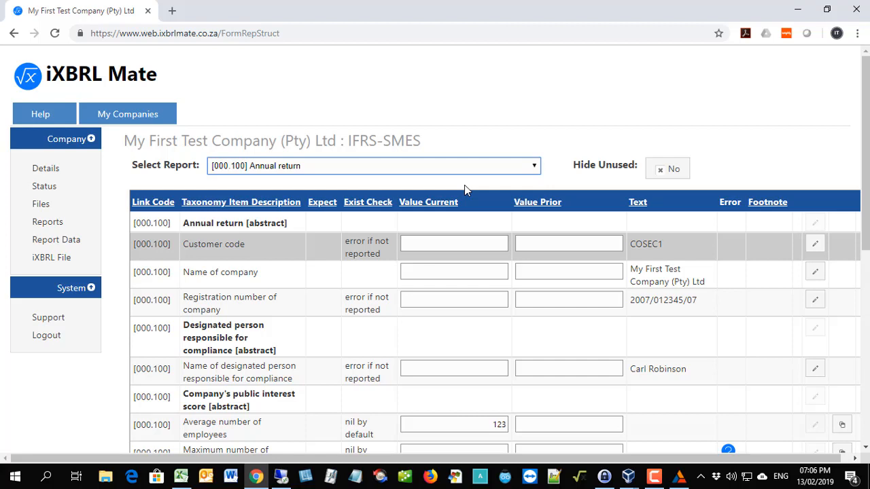
click(672, 172)
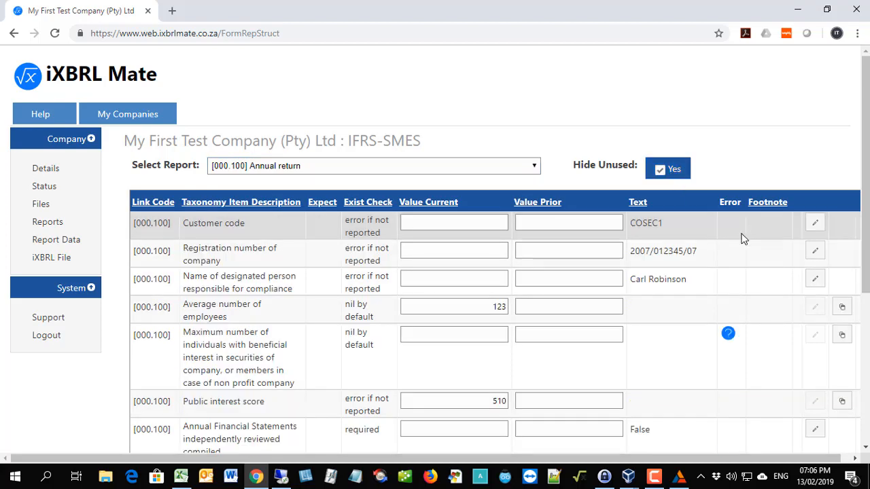
scroll(740, 237, down, 1)
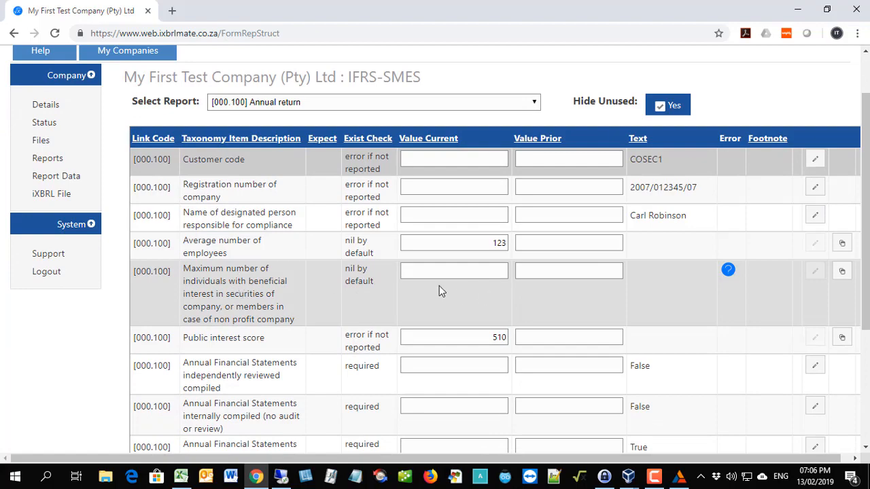
scroll(702, 277, down, 1)
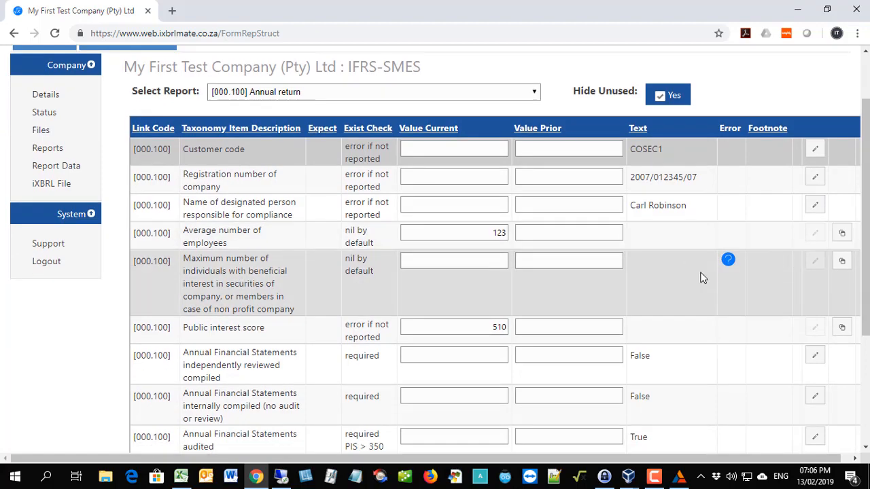
scroll(703, 277, down, 2)
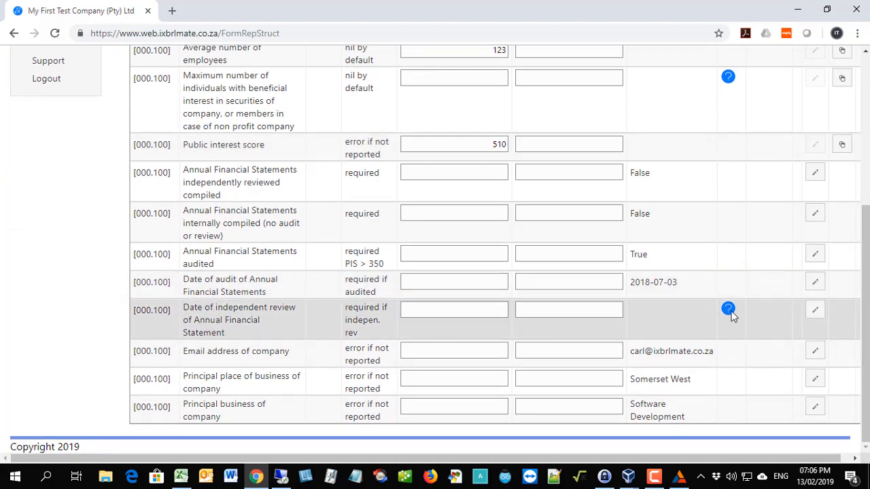
scroll(731, 314, up, 4)
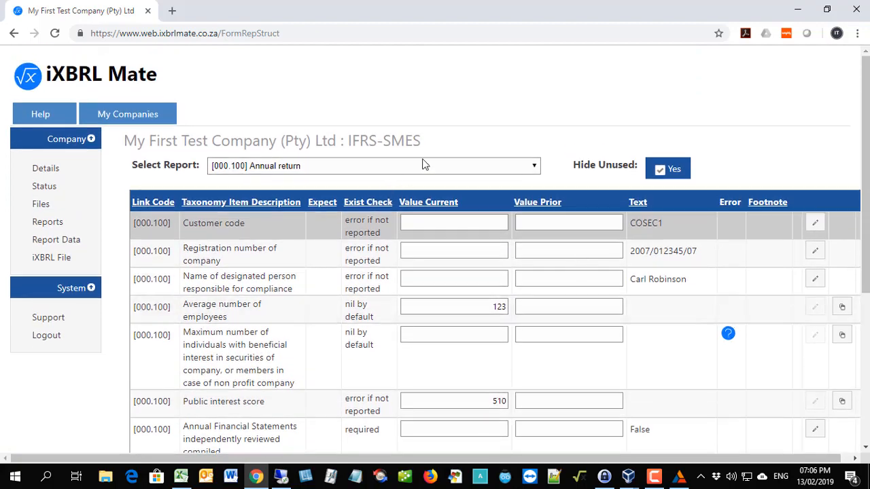
Display the [100.000] General information about financial statements report and check its rows for error indicators.
click(444, 165)
click(415, 190)
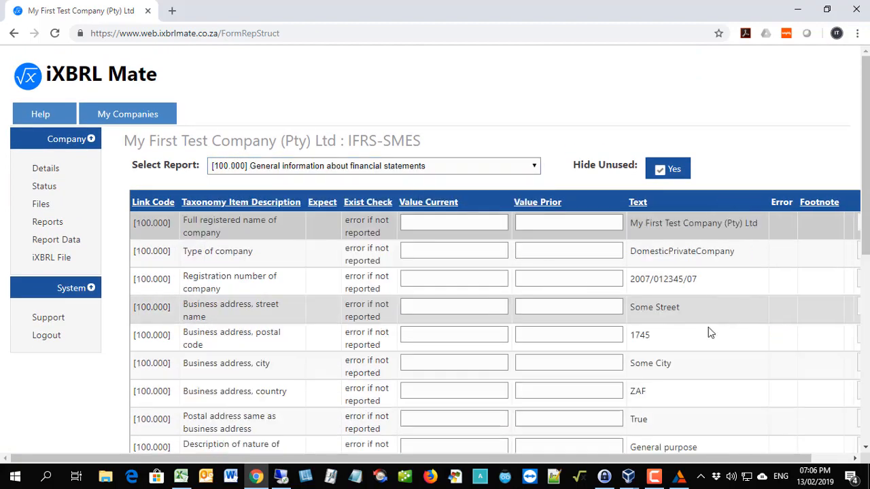
scroll(738, 329, down, 4)
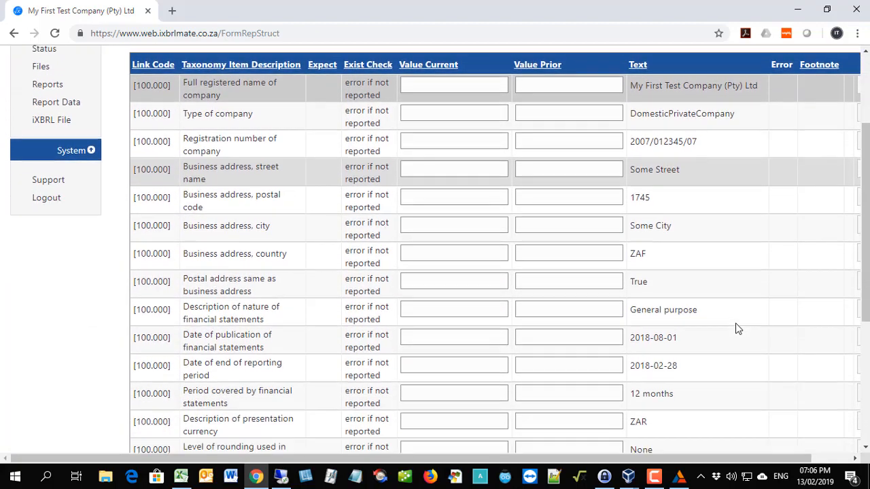
scroll(736, 322, down, 2)
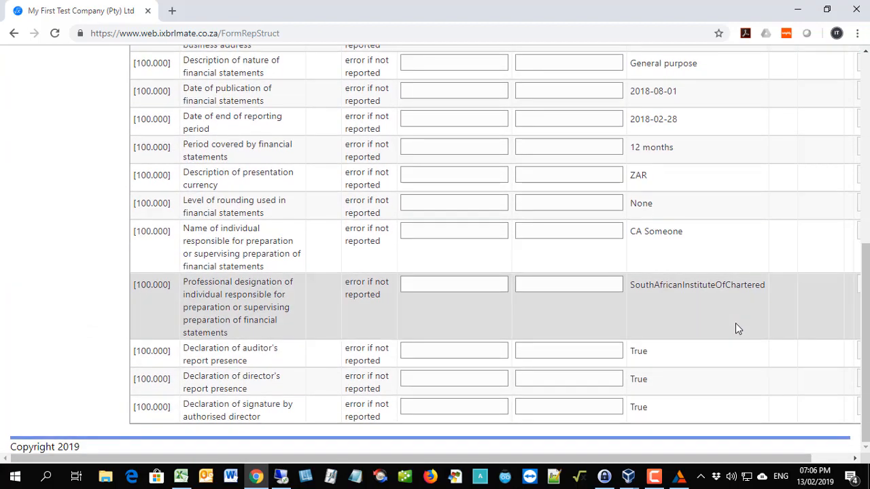
scroll(735, 323, up, 6)
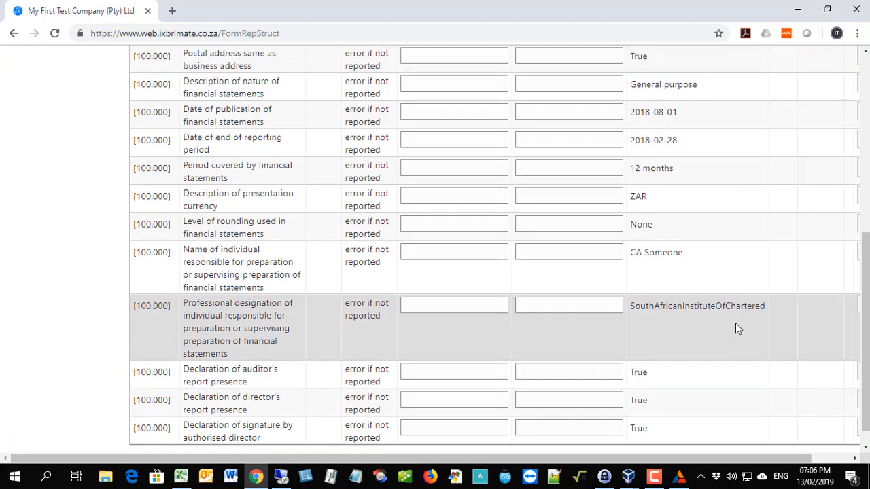
Display the [210.000] Statement of financial position, current/non-current report and check its rows for error indicators.
click(485, 150)
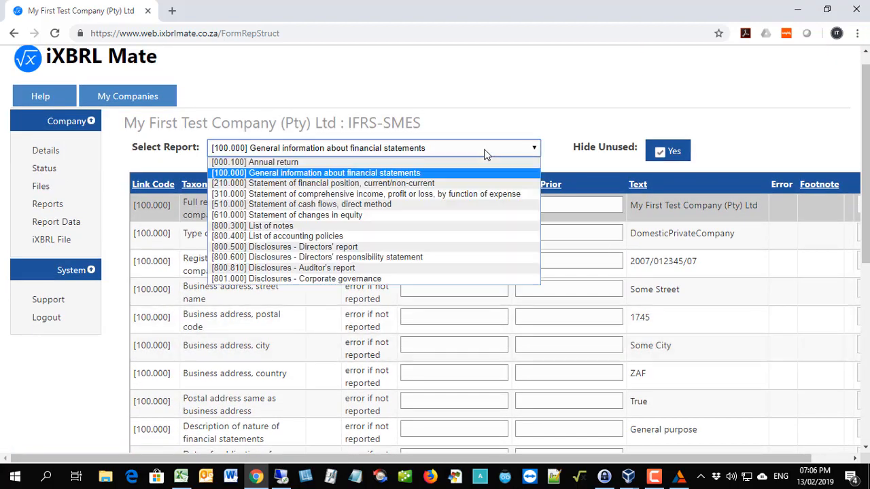
click(404, 183)
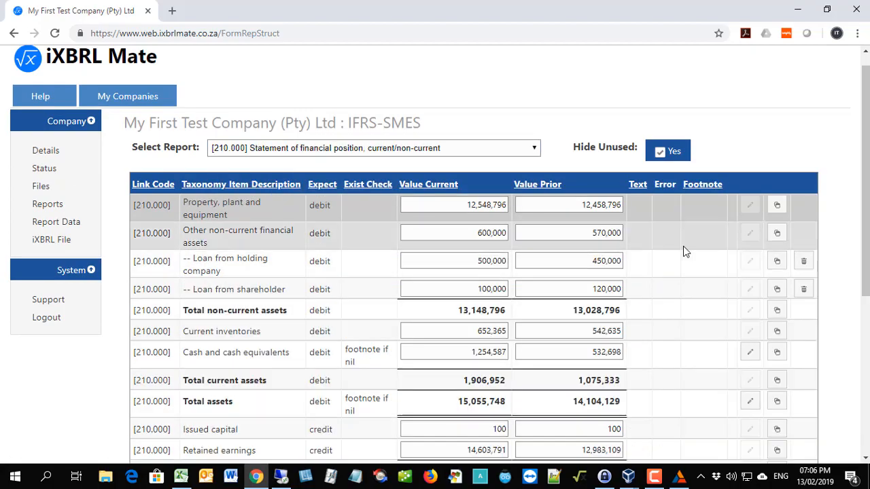
scroll(682, 249, down, 3)
scroll(682, 247, down, 1)
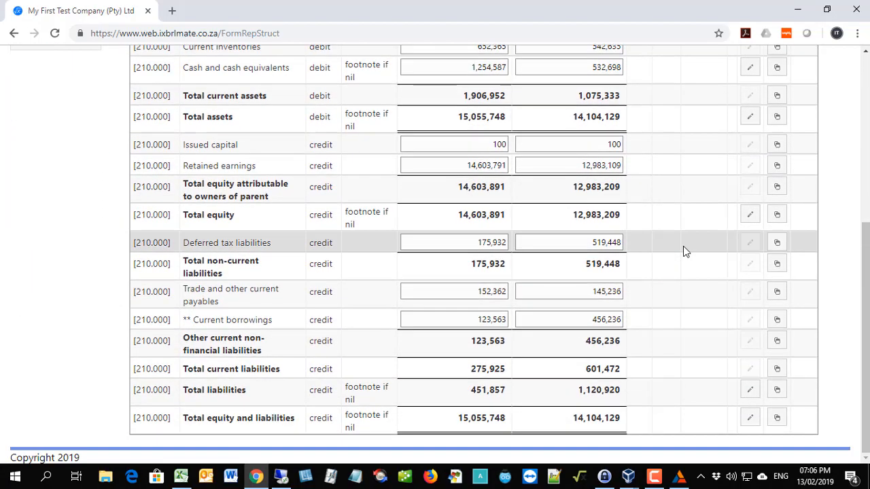
scroll(683, 247, up, 5)
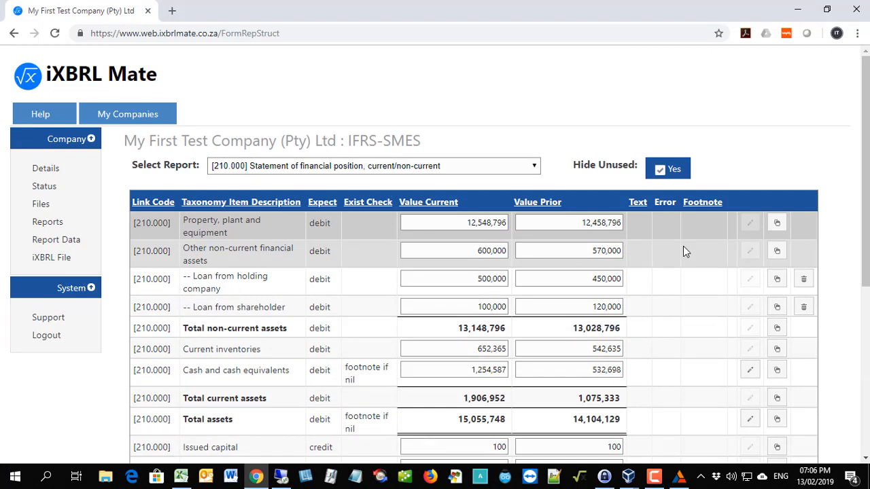
Create the company's iXBRL file and try to open it for viewing.
click(50, 264)
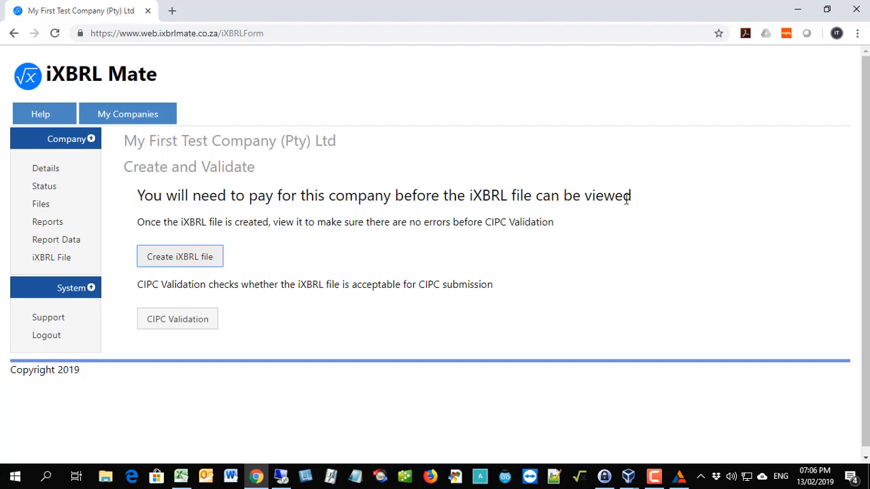
click(185, 260)
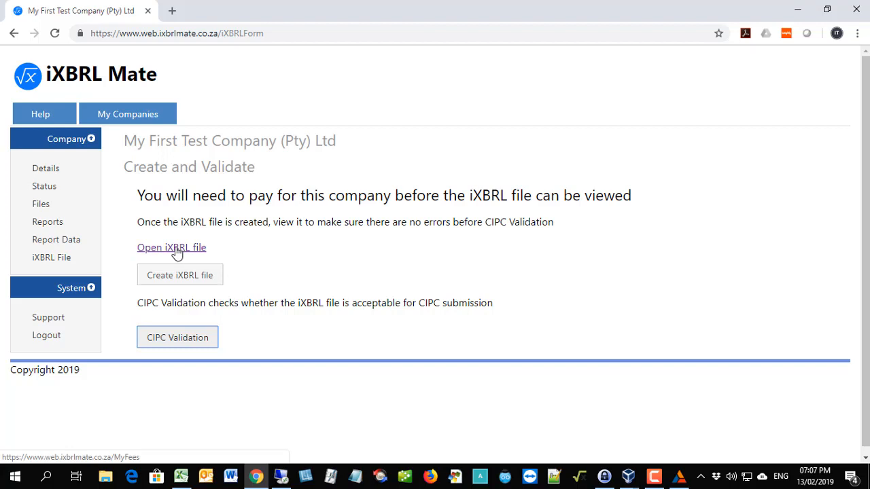
click(176, 250)
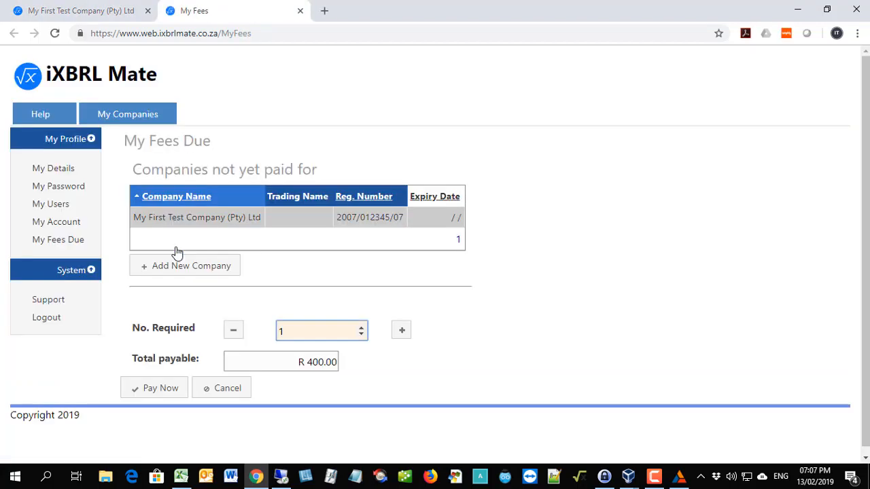
Reopen My First Test Company (Pty) Ltd from the company list and create its iXBRL file again.
click(134, 114)
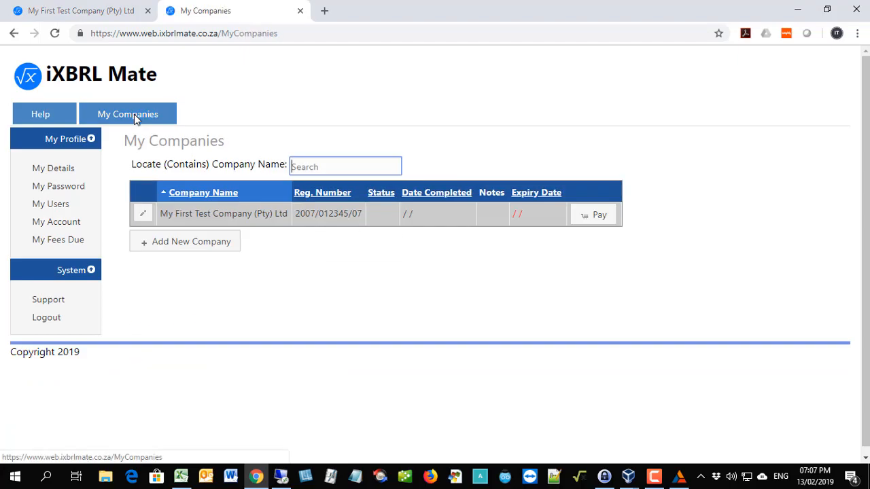
click(144, 215)
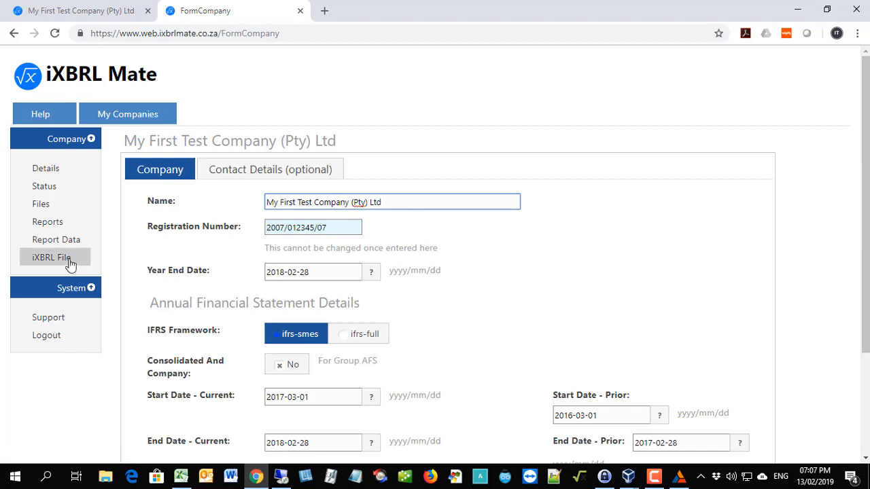
click(58, 265)
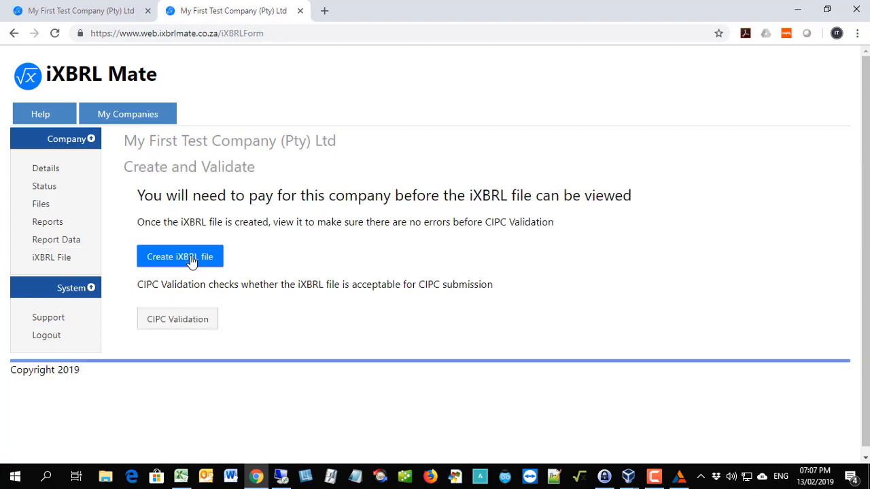
click(192, 262)
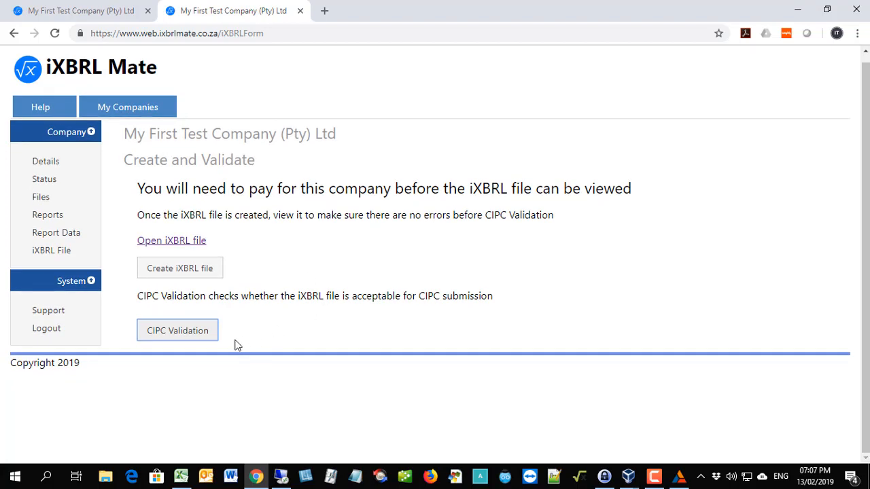
Run the CIPC validation on the iXBRL file and view its formula errors and validation errors.
click(177, 331)
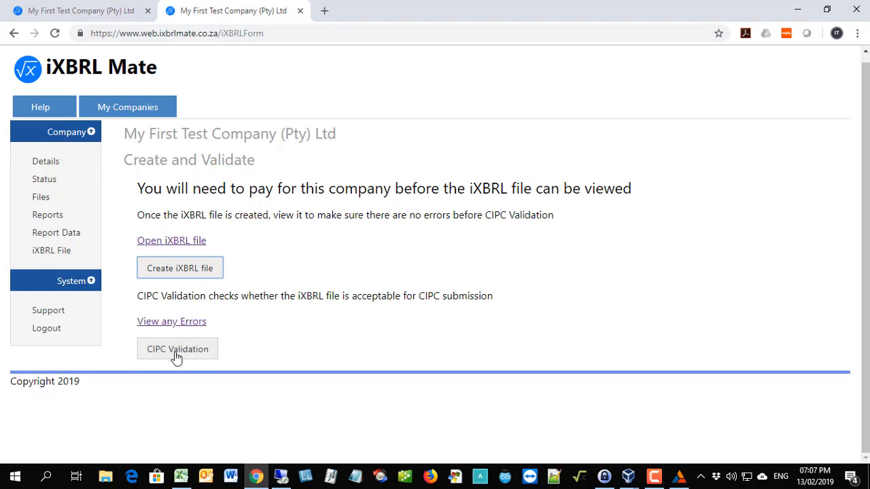
click(171, 322)
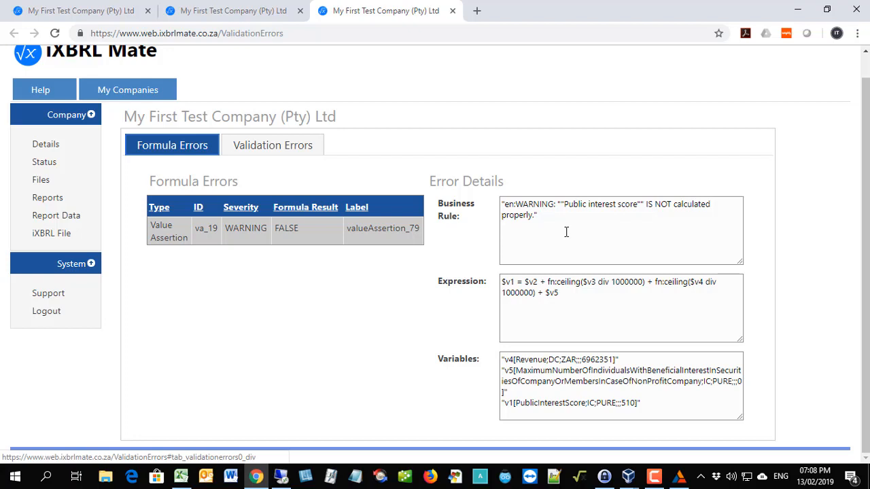
click(255, 151)
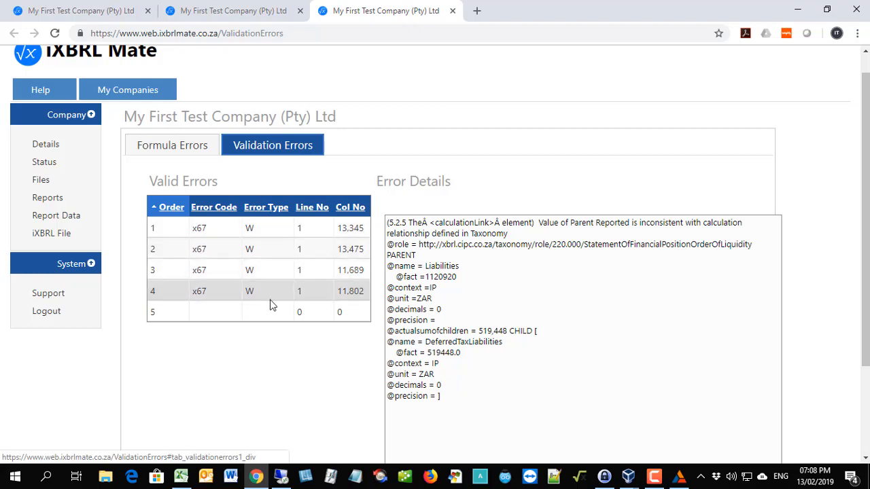
Examine the report code 320.000 in the first validation error and compare it with the [310.000] Statement of comprehensive income report.
click(265, 230)
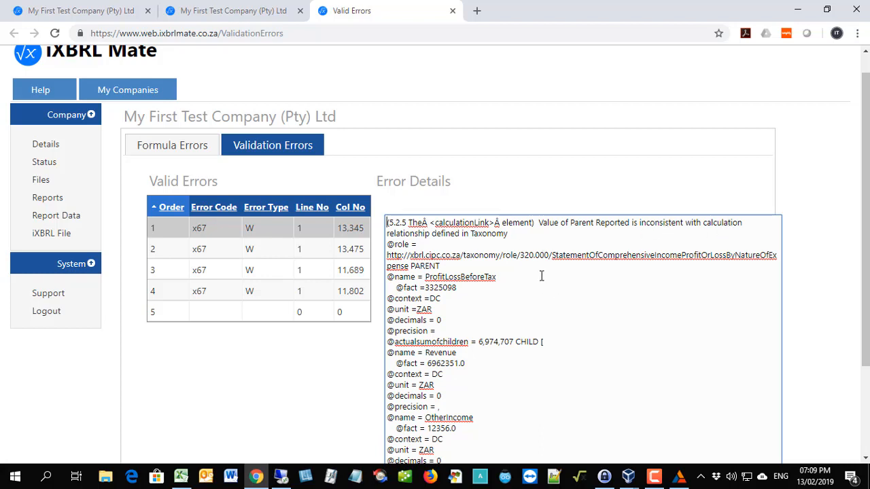
drag(521, 255, 549, 256)
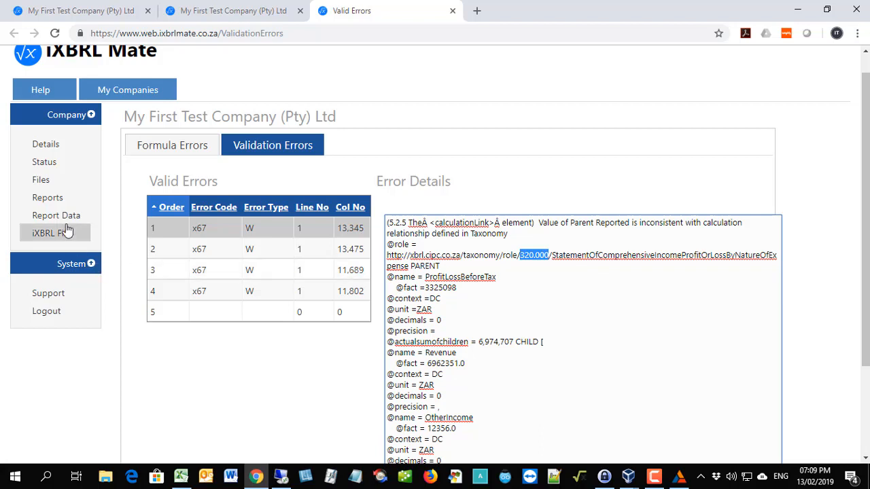
click(45, 217)
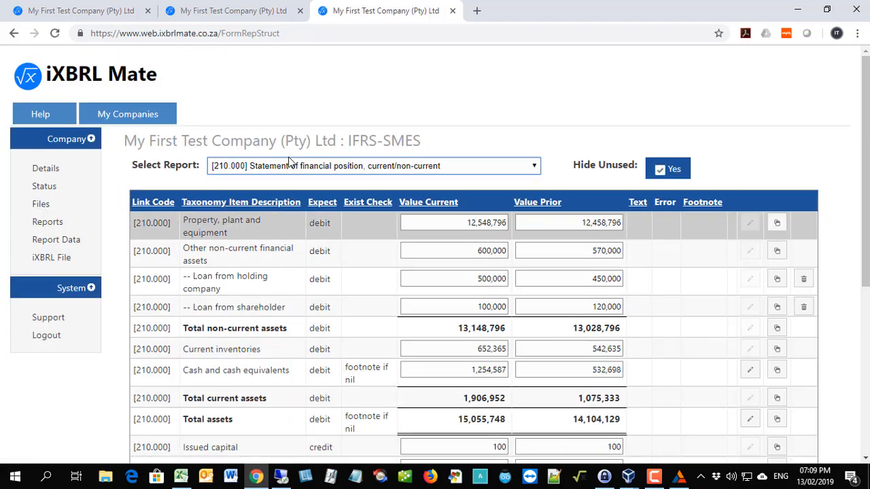
click(288, 163)
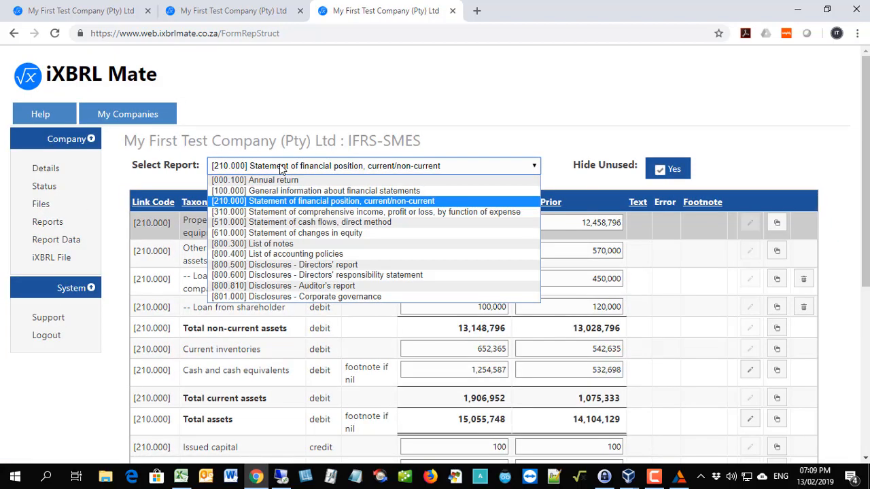
click(233, 213)
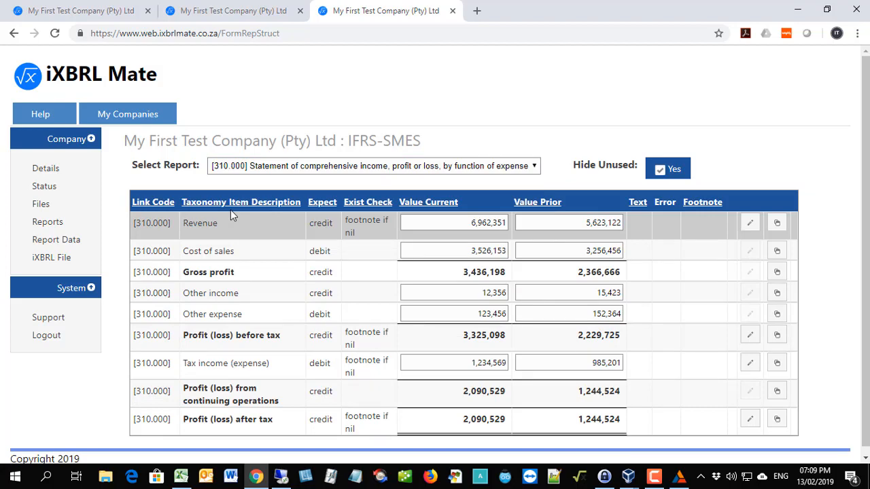
Review the details of the second, third and fourth validation errors, and return to the formula errors.
click(232, 11)
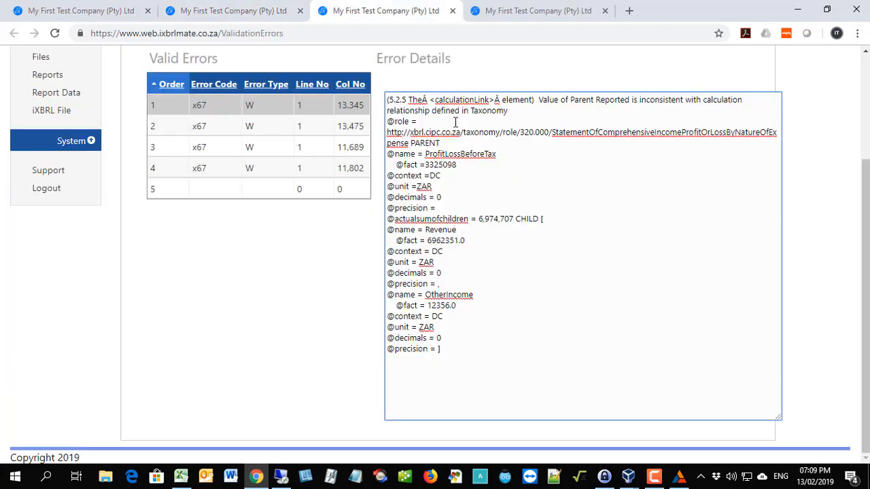
click(312, 127)
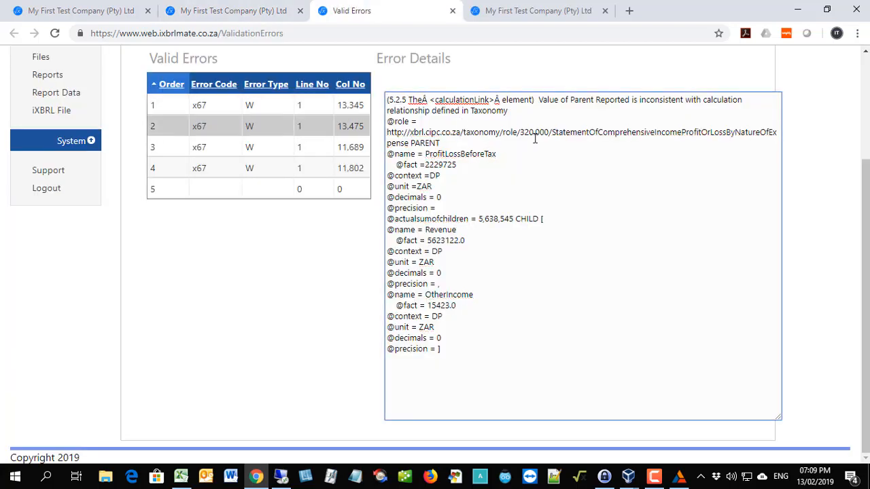
click(303, 150)
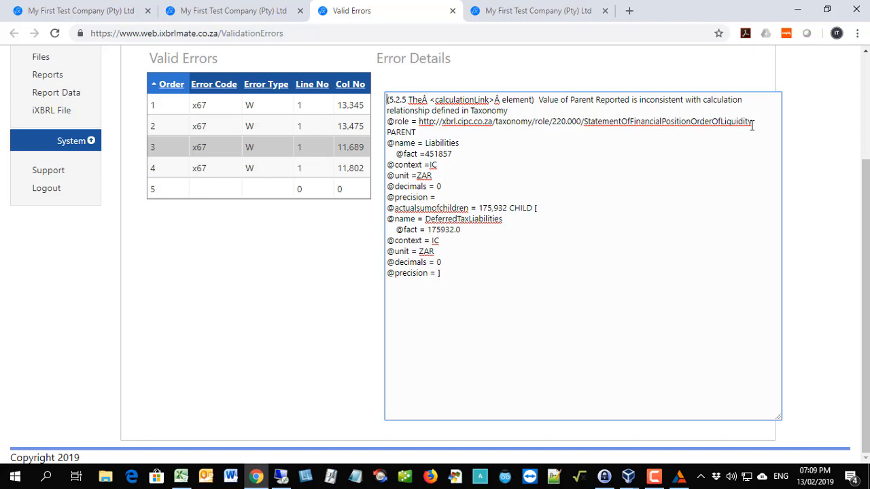
click(270, 170)
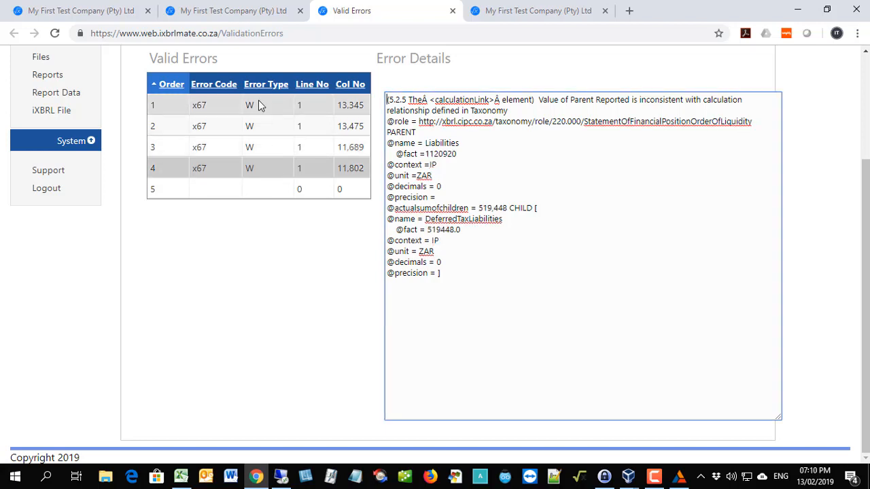
scroll(177, 136, up, 3)
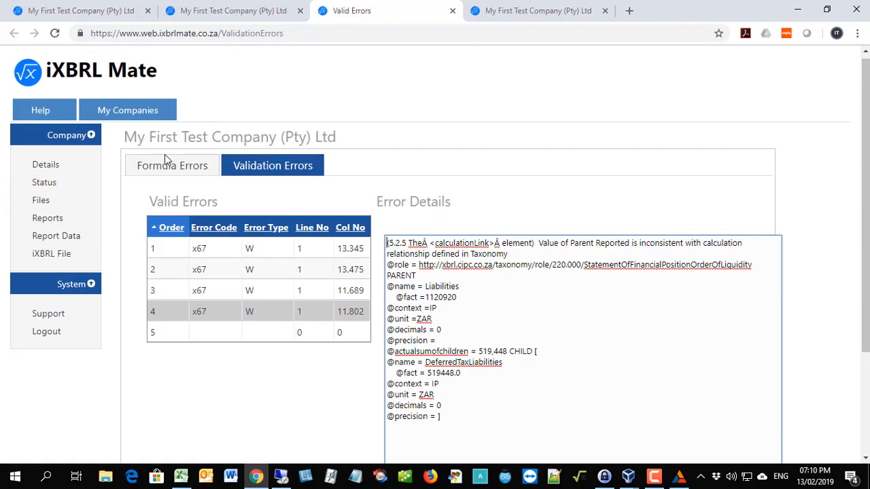
click(166, 163)
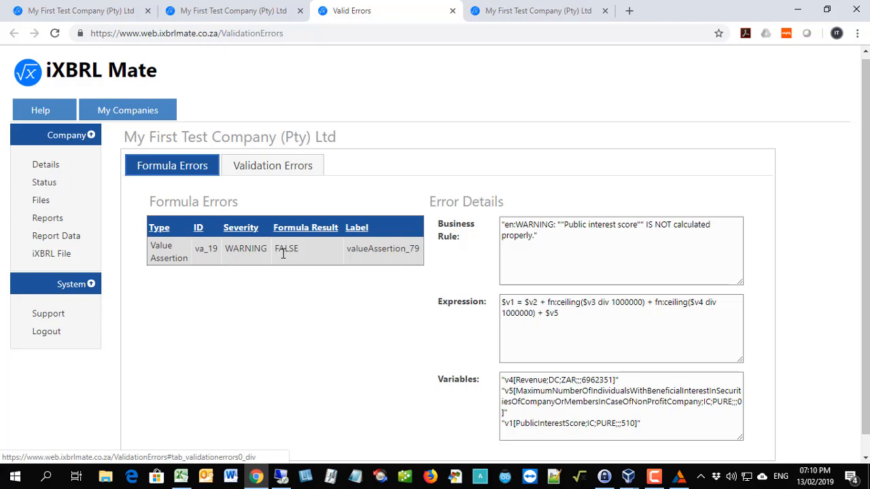
Open the fees due for the company not yet paid for and pay for one company through PayFast.
click(47, 257)
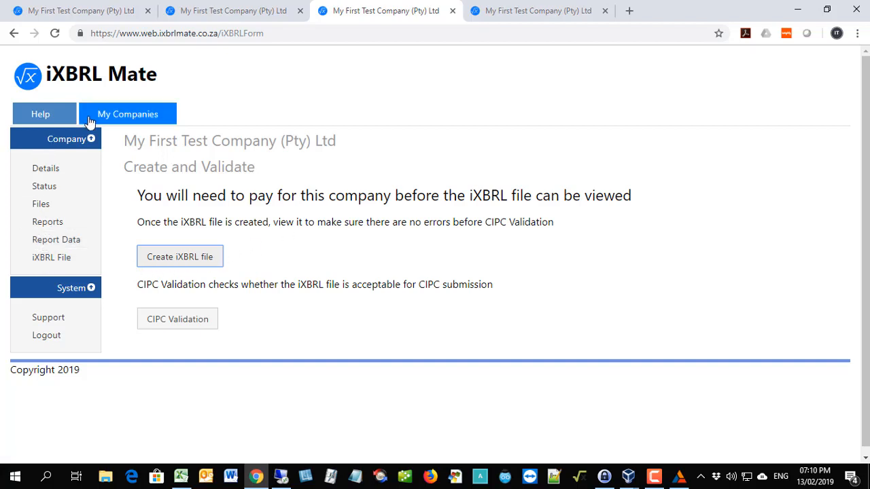
click(117, 116)
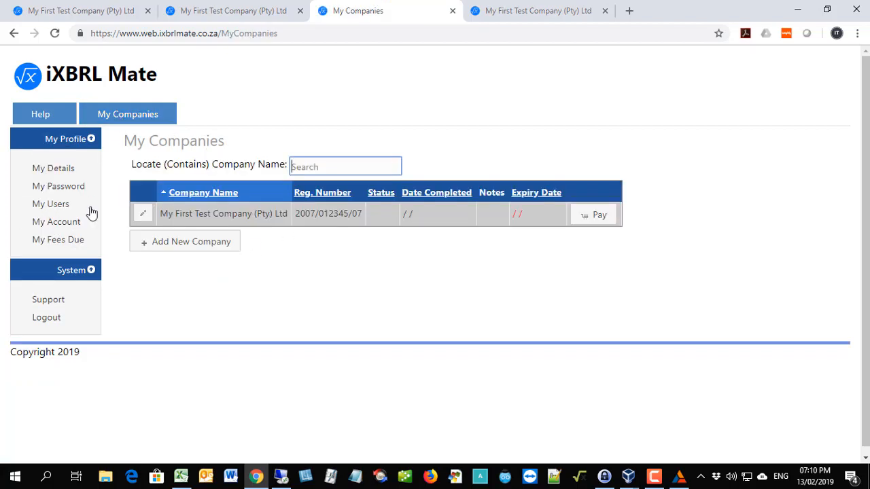
click(49, 247)
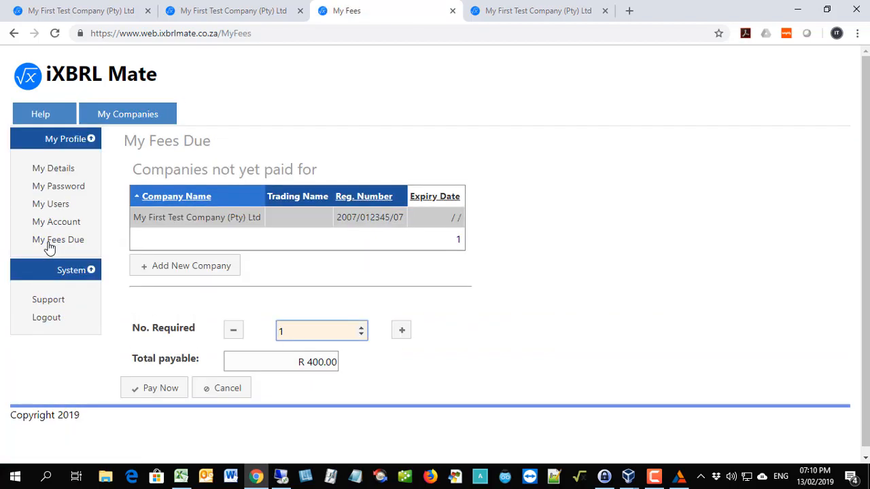
scroll(396, 326, down, 1)
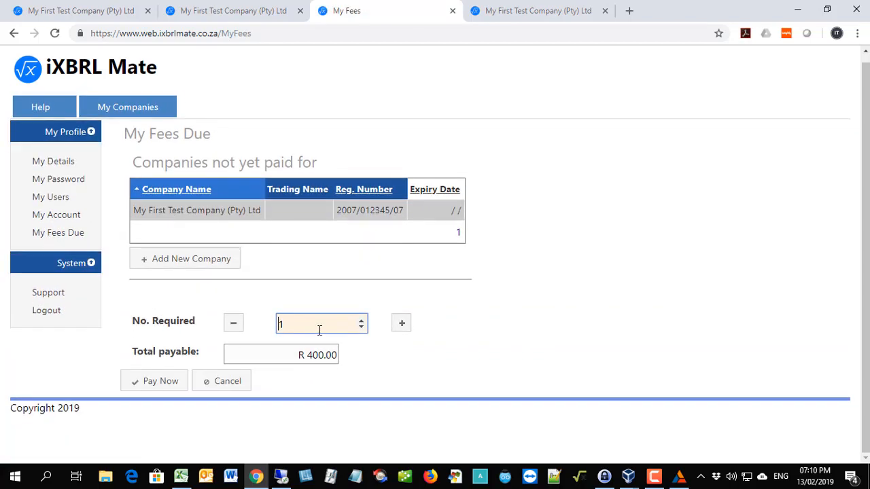
click(160, 382)
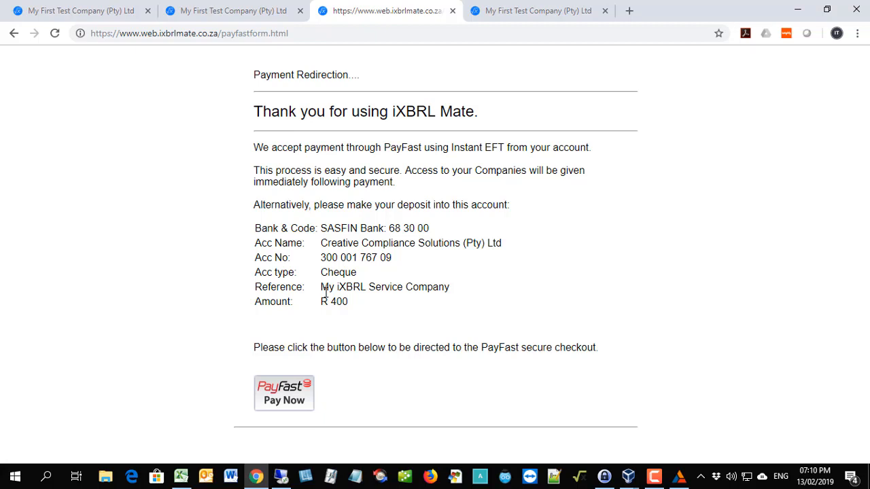
click(280, 394)
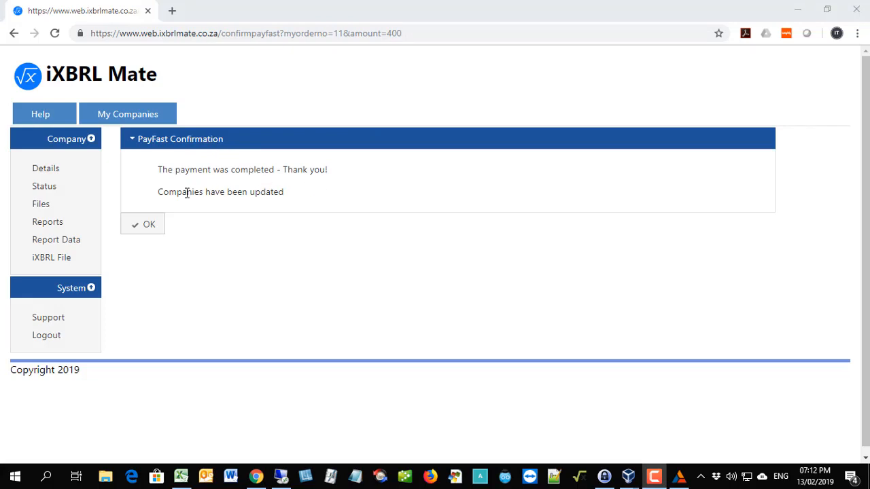
Acknowledge the payment confirmation, reopen My First Test Company (Pty) Ltd, and create and open its iXBRL file.
click(147, 231)
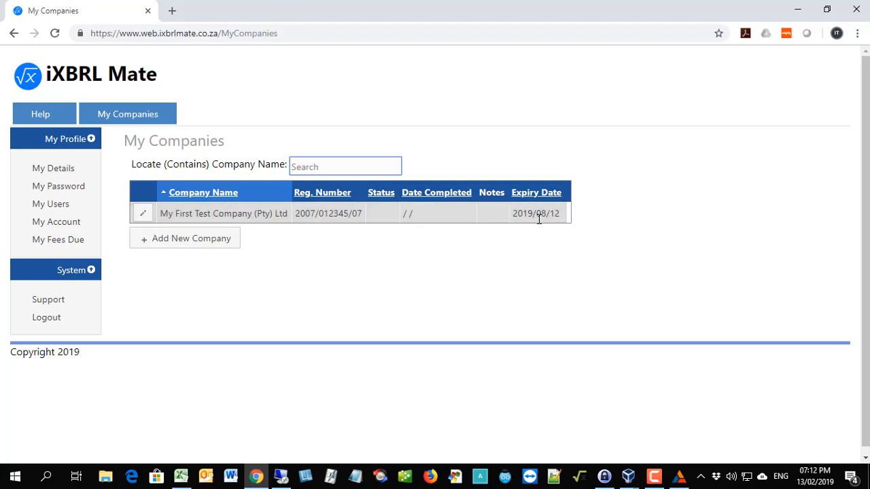
click(151, 215)
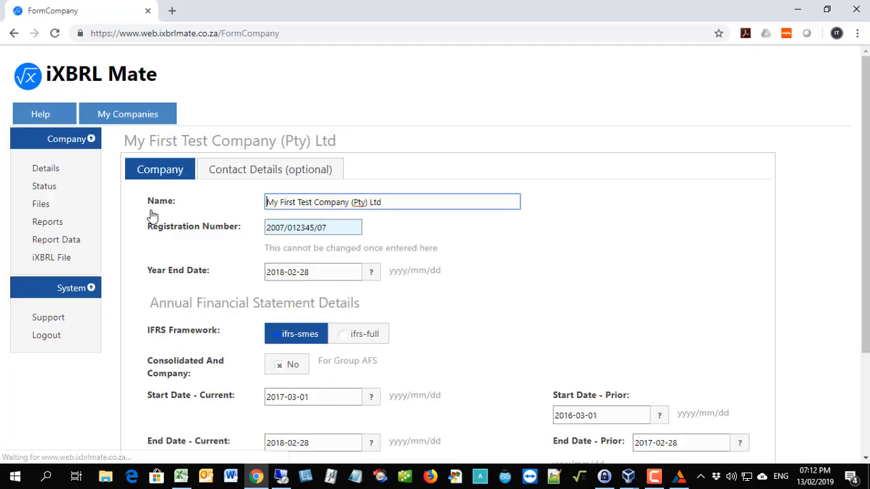
click(42, 258)
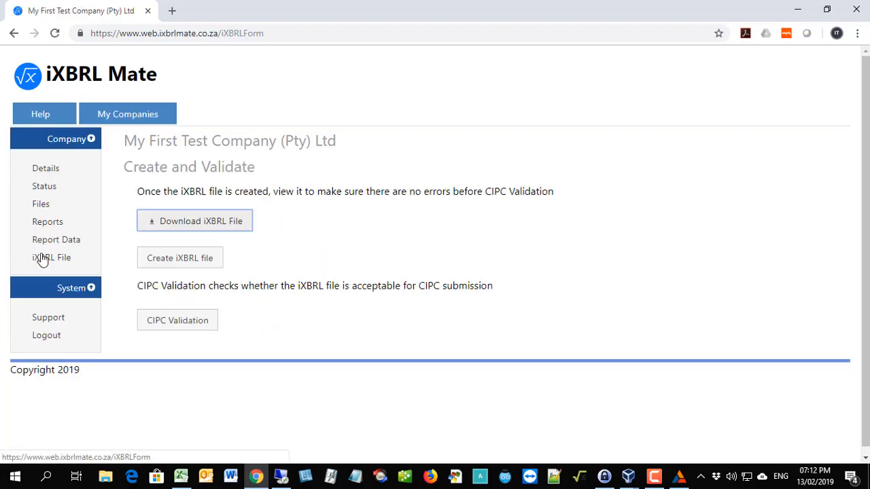
click(178, 262)
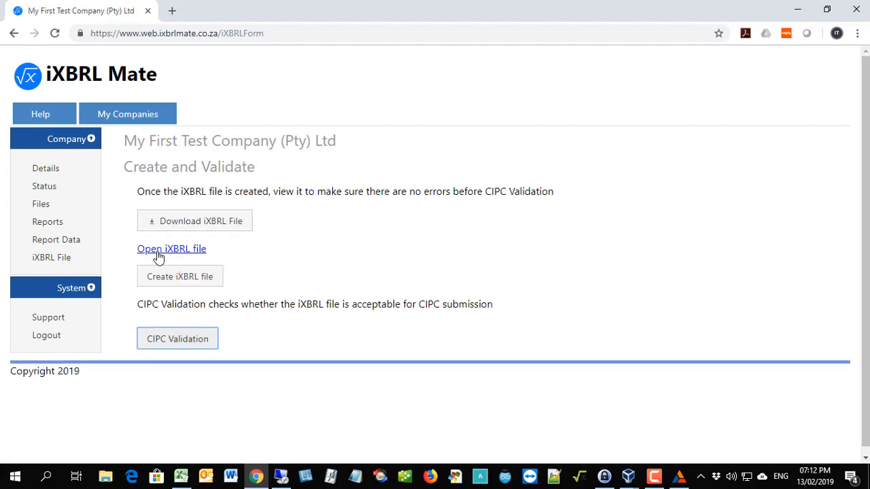
click(158, 252)
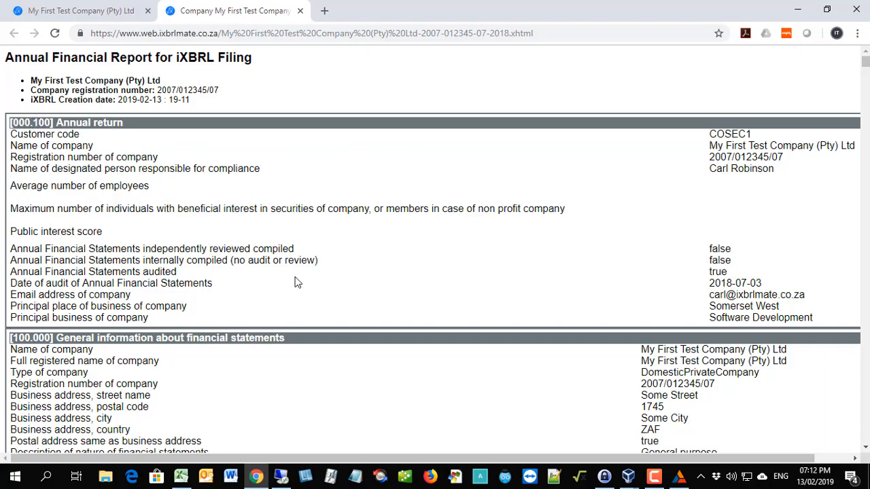
Examine the layout and width of the [210.000] Statement of financial position in the opened iXBRL file, and close the file.
scroll(293, 279, down, 4)
scroll(289, 275, down, 2)
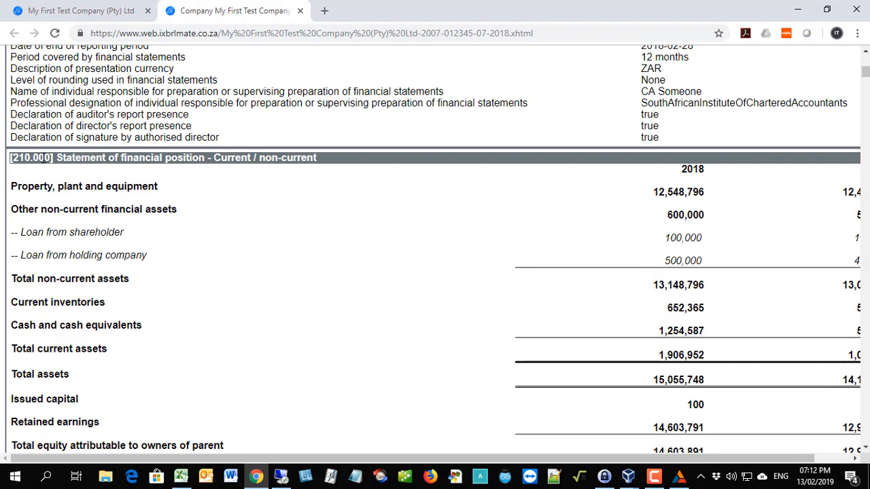
scroll(401, 218, down, 1)
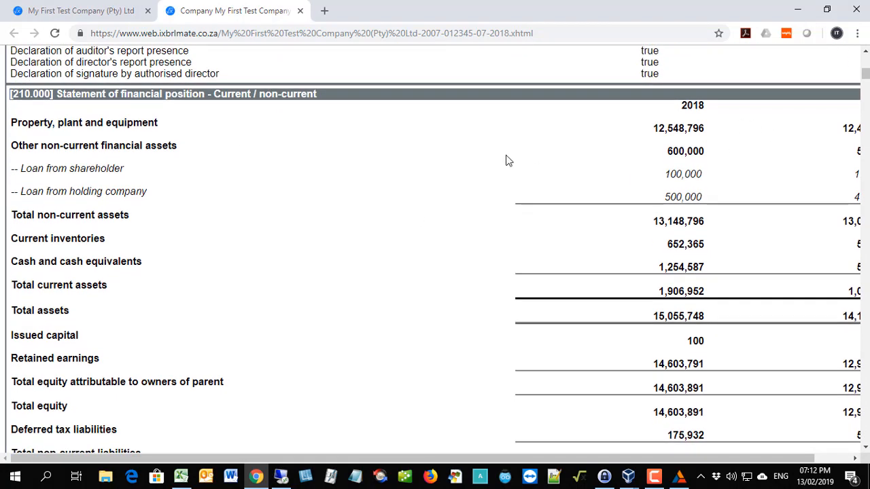
scroll(680, 198, up, 1)
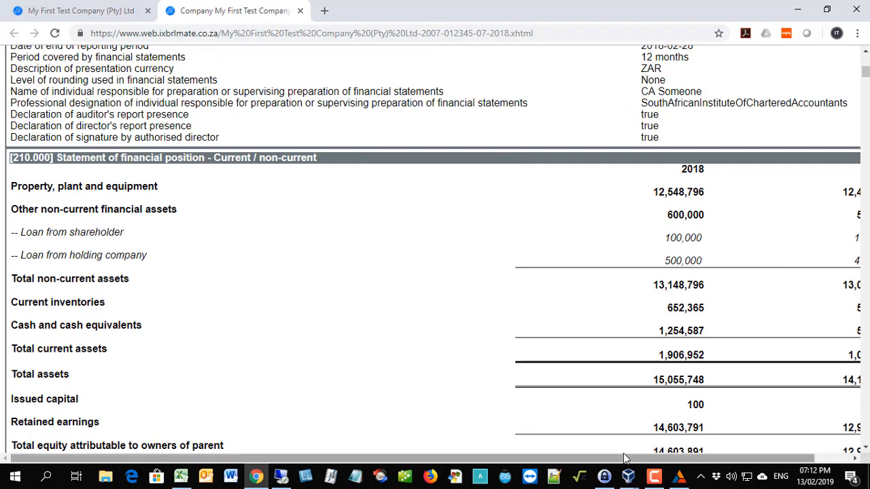
drag(628, 459, 578, 455)
scroll(555, 350, down, 3)
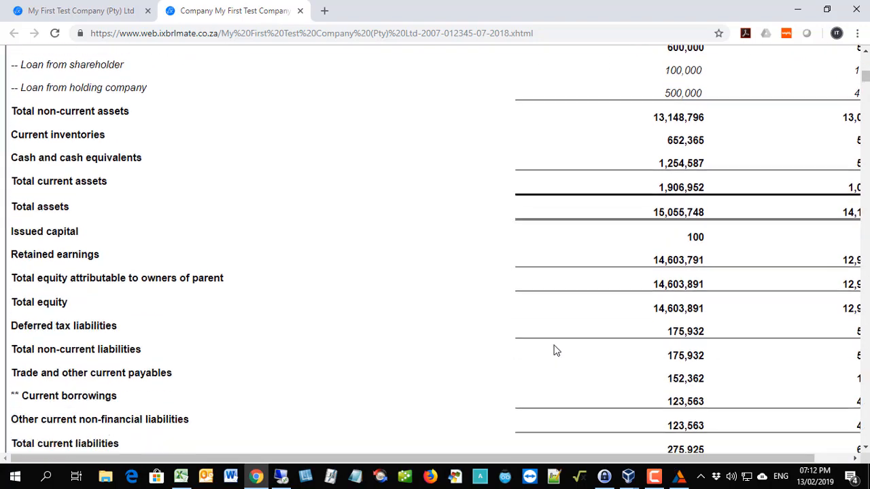
scroll(552, 349, up, 5)
scroll(547, 348, down, 4)
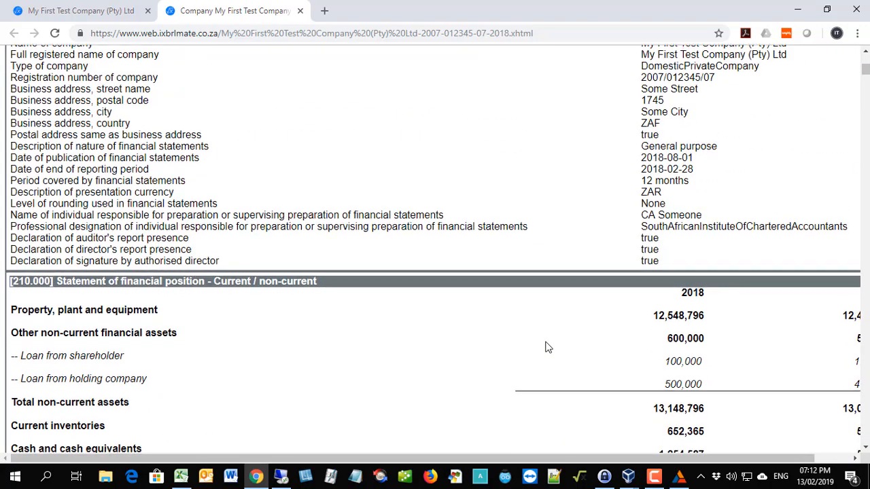
scroll(548, 347, up, 7)
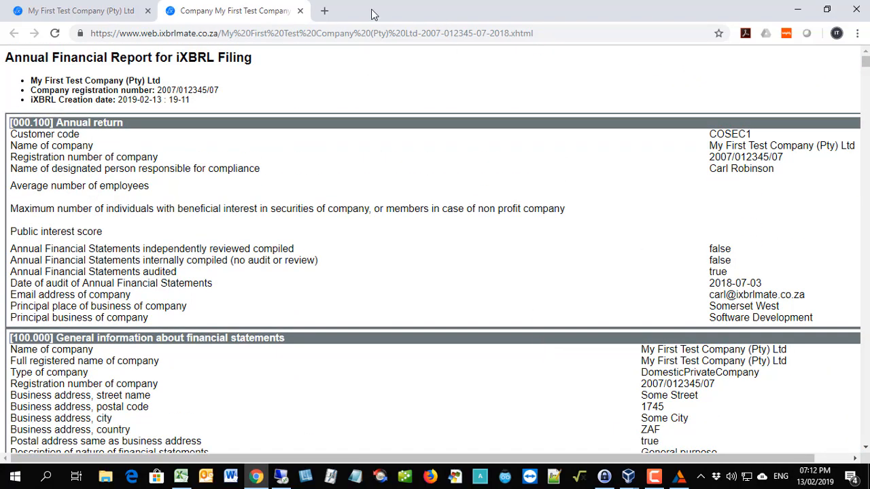
click(299, 10)
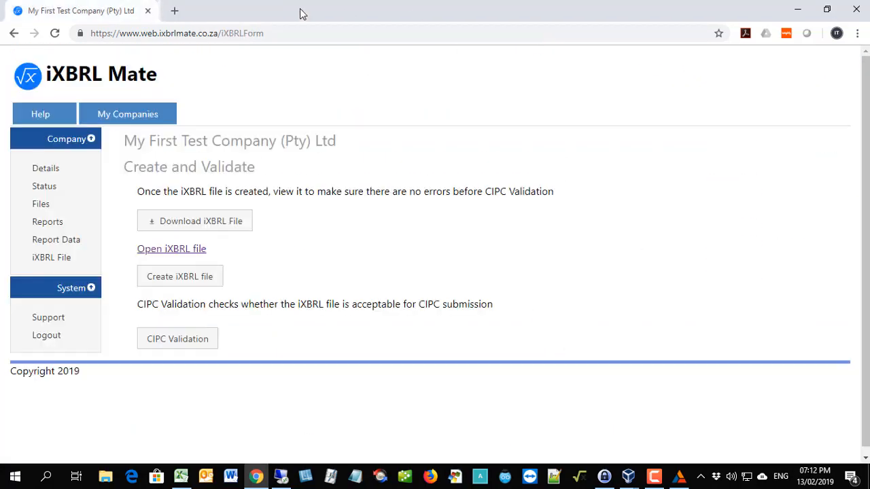
Set the iXBRL table width to 1,200 in the company's details and save them.
click(45, 169)
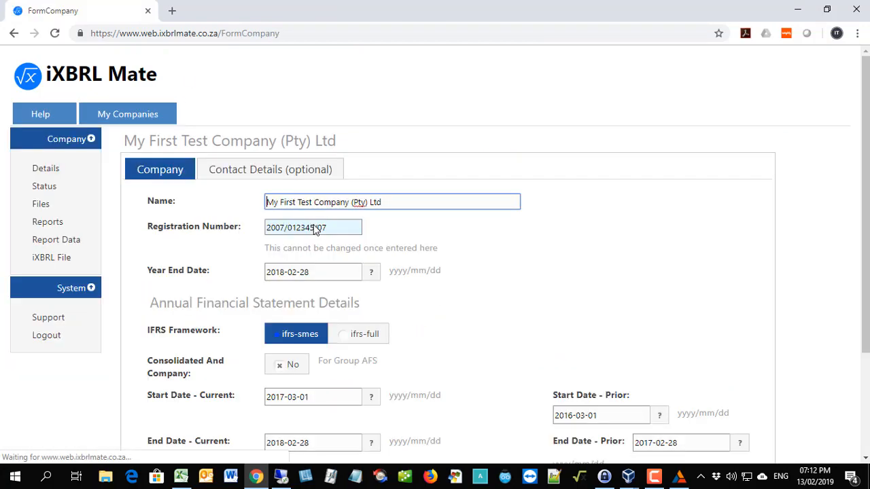
scroll(313, 227, down, 3)
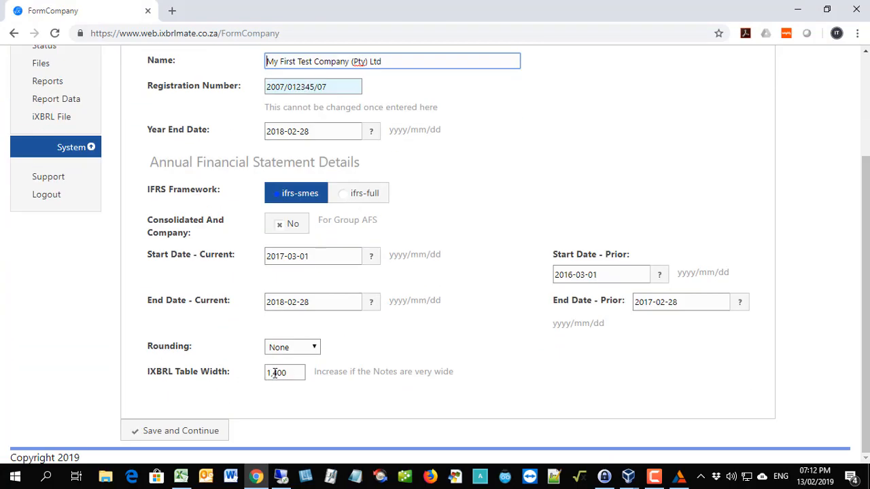
click(274, 372)
key(BackSpace)
text(2)
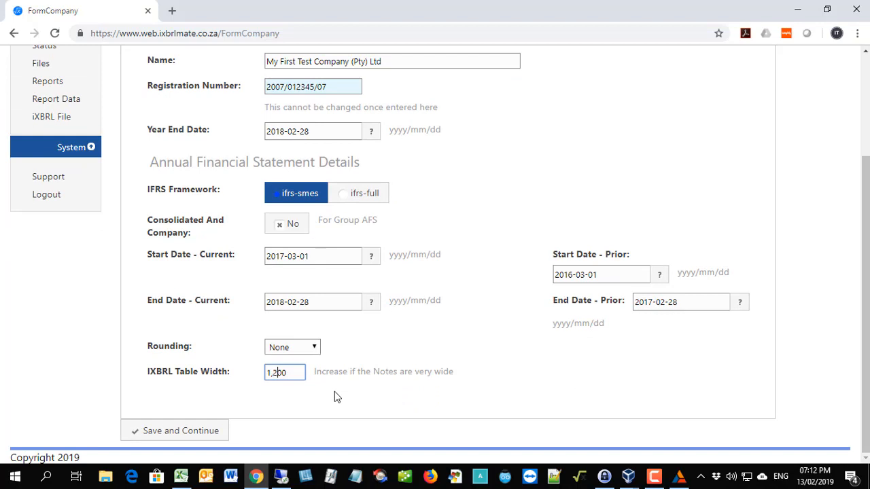
click(189, 431)
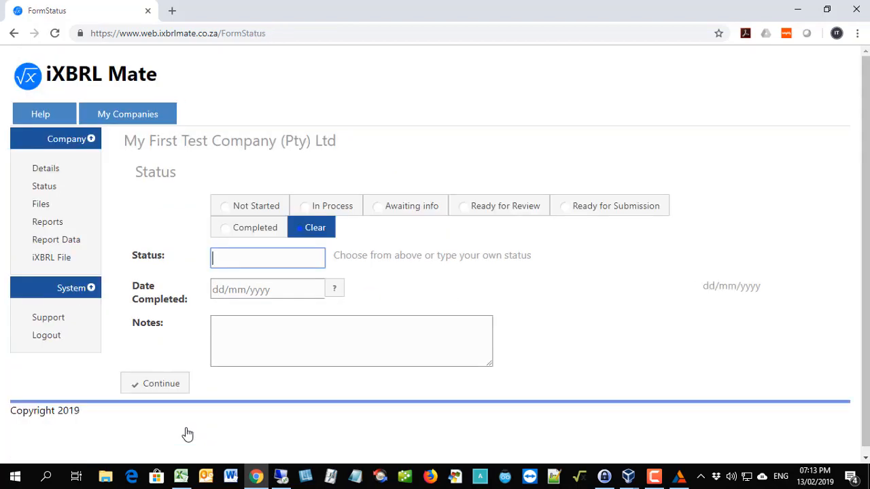
Create the company's iXBRL file again with the saved table width and open it.
click(43, 257)
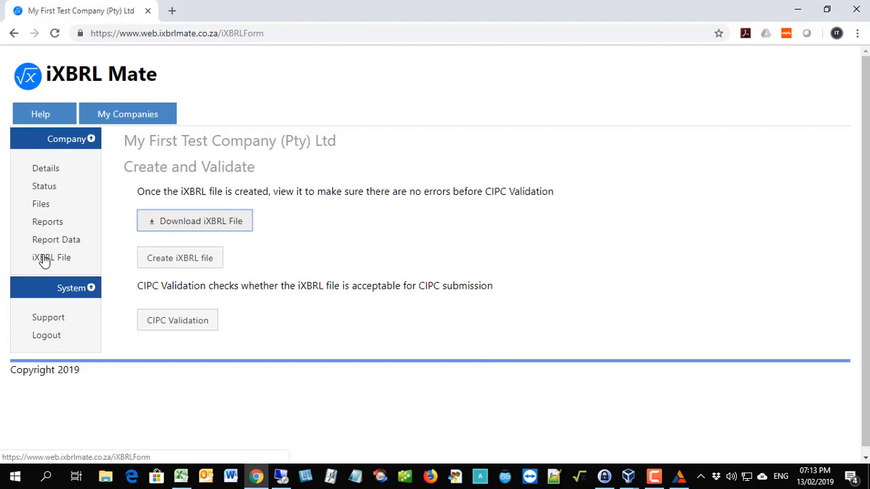
click(169, 257)
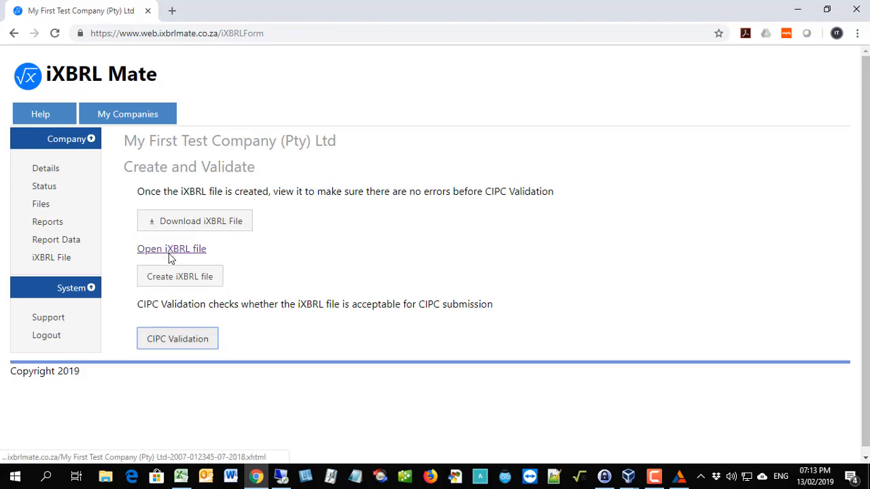
click(170, 254)
Review the financial statements and the [800.300] List of notes in the recreated iXBRL file, from property, plant and equipment through issued capital.
scroll(243, 255, down, 8)
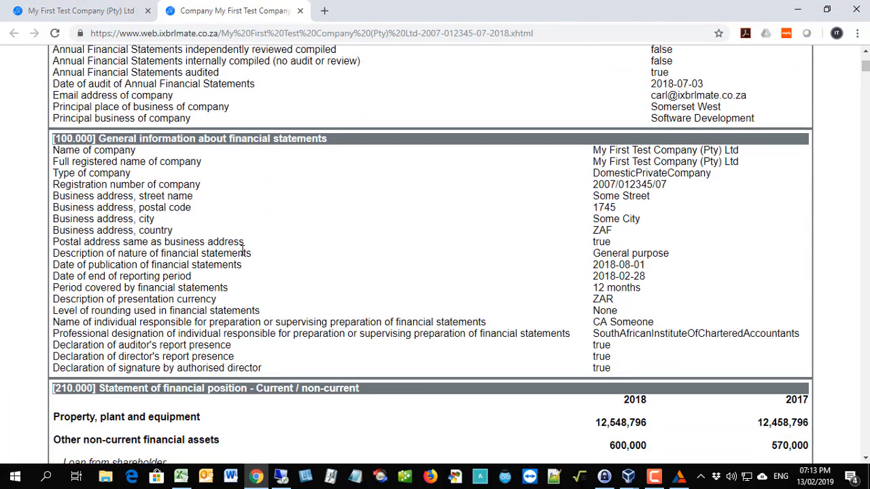
scroll(243, 255, down, 12)
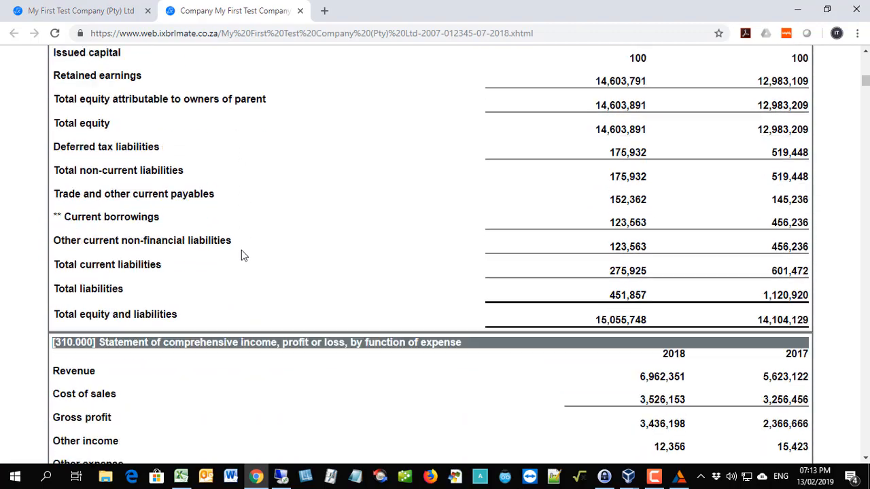
scroll(244, 256, down, 7)
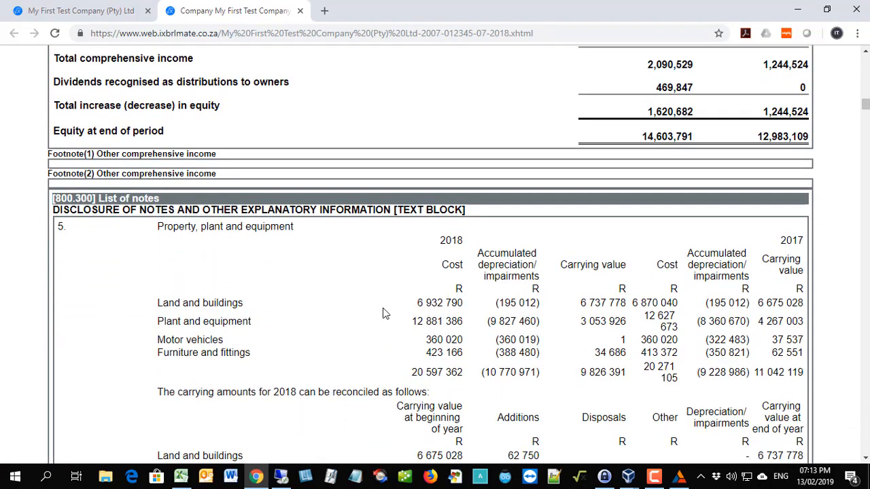
scroll(382, 313, up, 8)
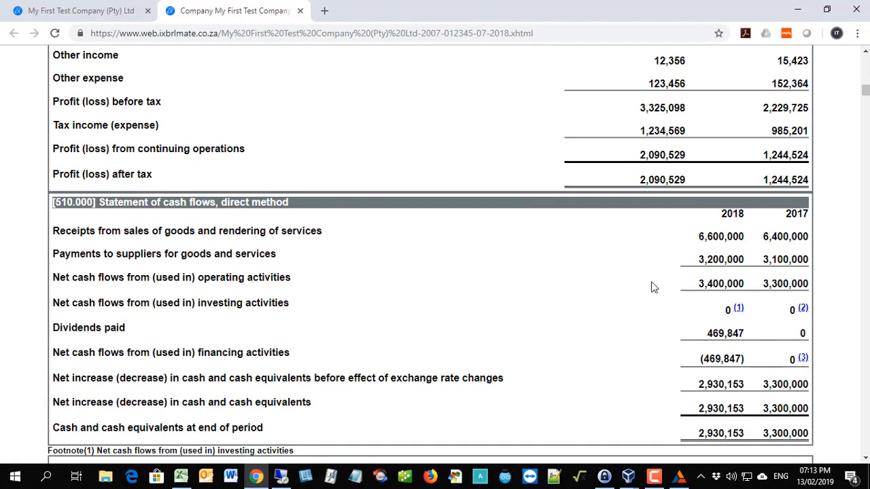
scroll(280, 312, down, 3)
scroll(267, 303, down, 7)
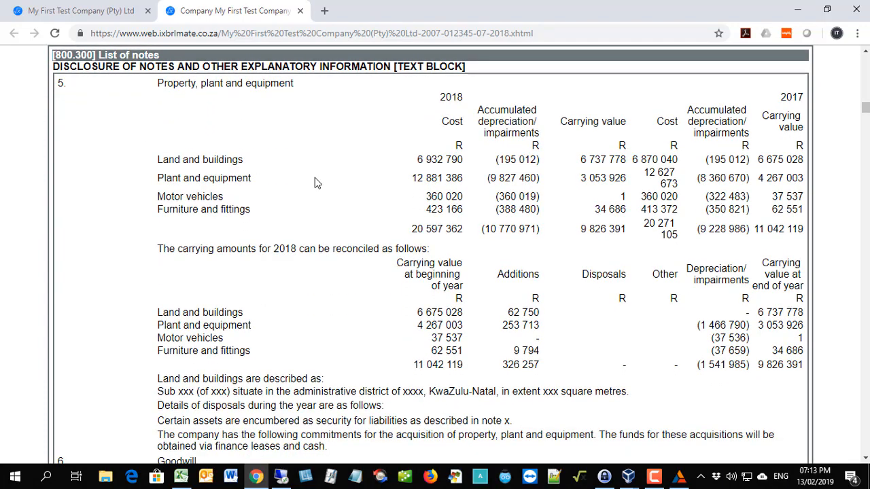
scroll(394, 259, down, 3)
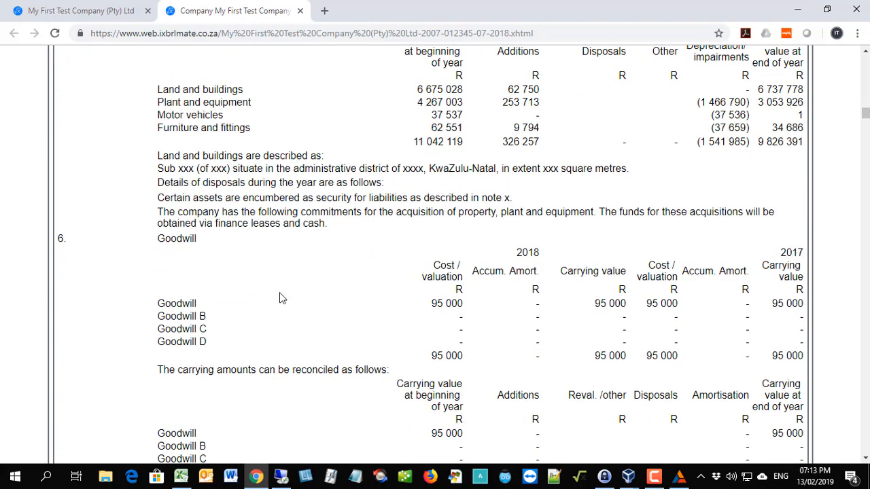
scroll(311, 278, down, 12)
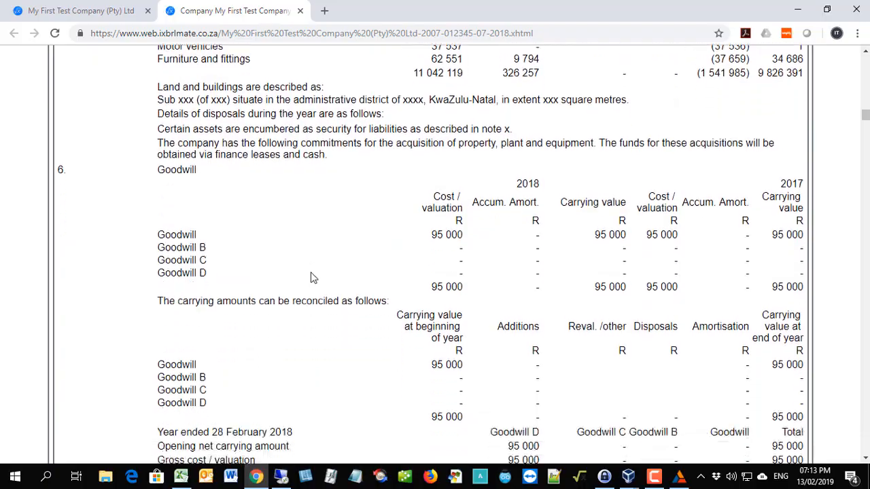
scroll(294, 277, down, 20)
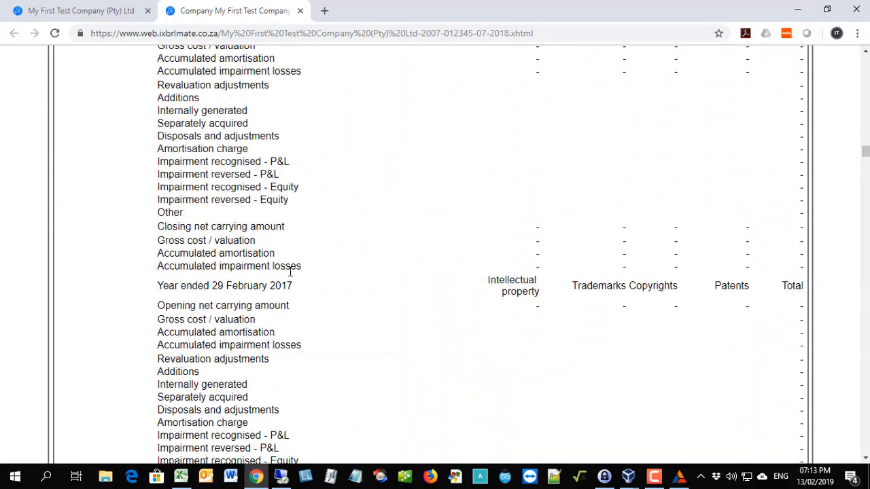
scroll(284, 274, down, 20)
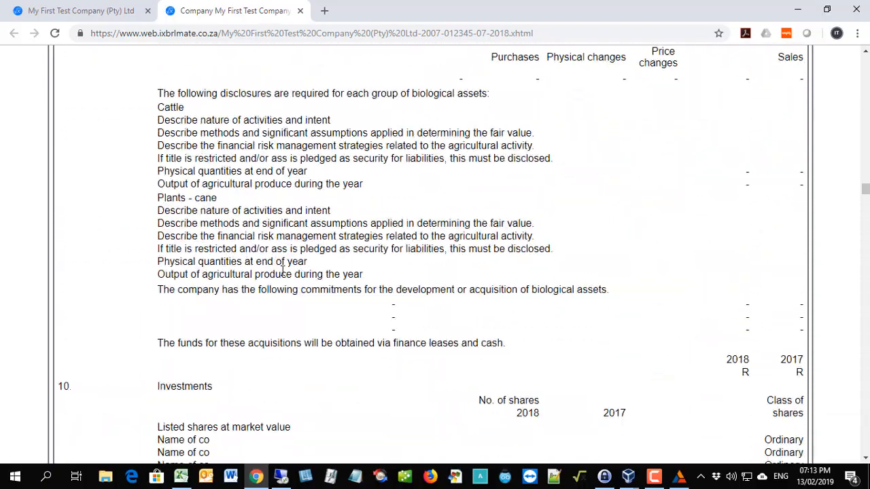
scroll(281, 272, down, 15)
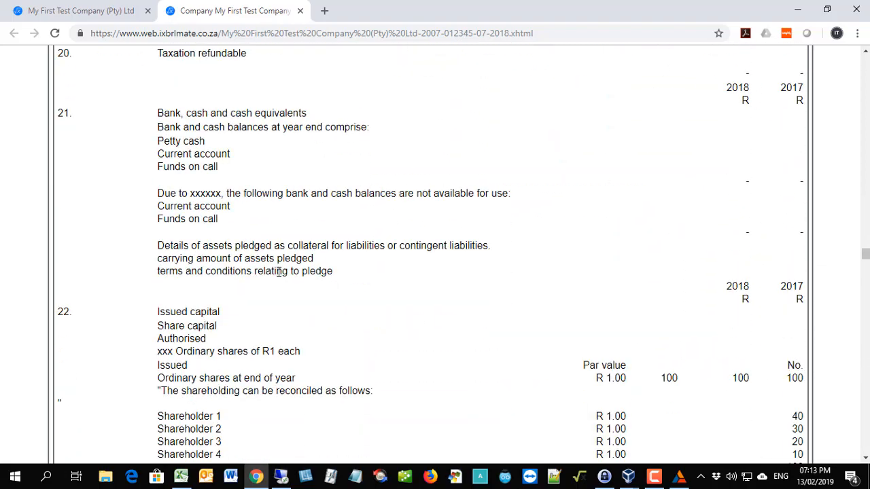
Close the opened report and download the iXBRL file as an .xhtml file to the Documents folder.
click(299, 10)
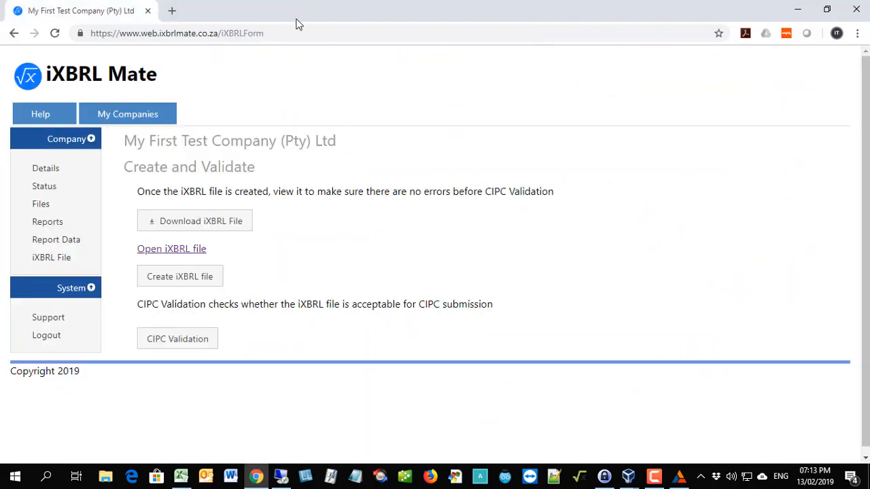
click(187, 228)
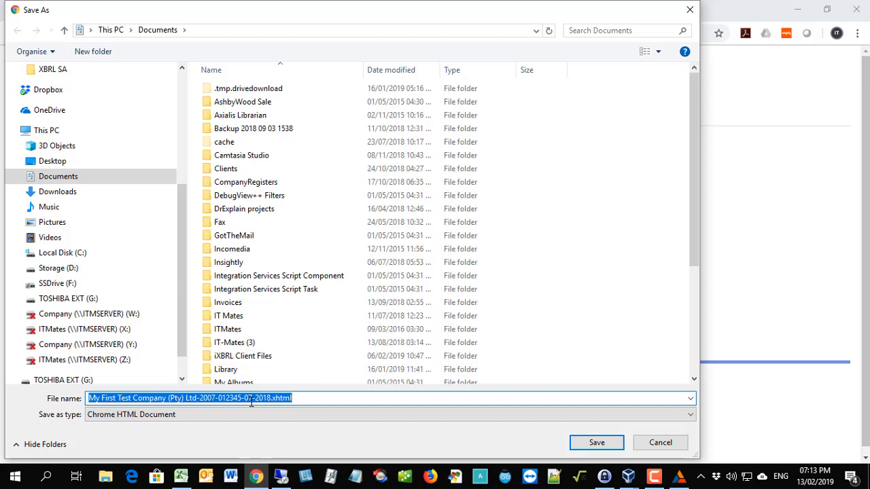
click(595, 443)
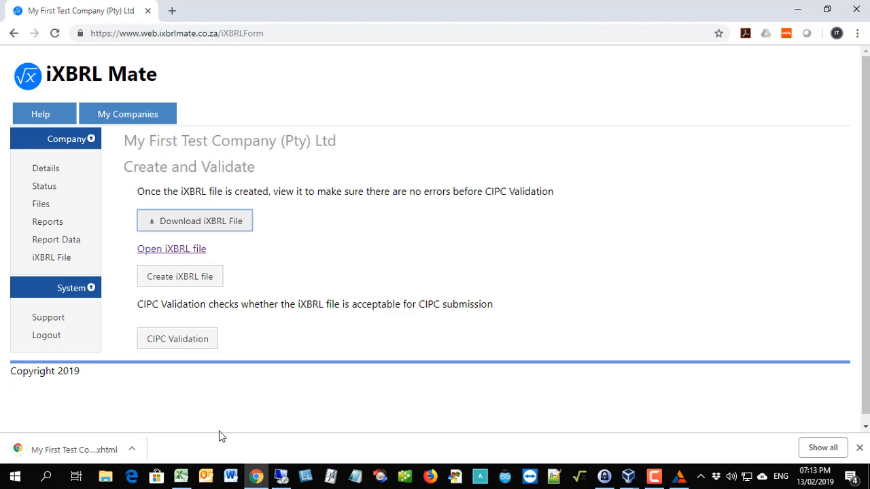
Open the CIPC website cipc.co.za in a new browser tab and go to its e-Services for online transacting.
click(172, 10)
text(cipc)
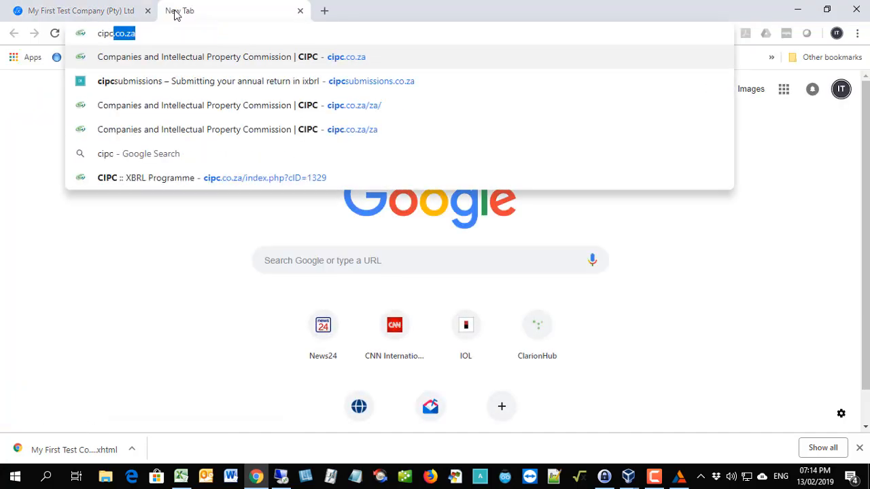
key(Return)
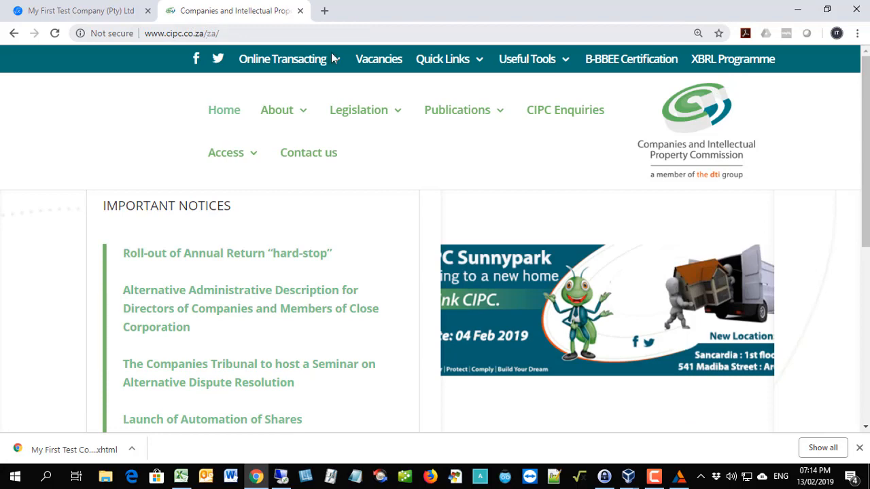
mouse_move(291, 64)
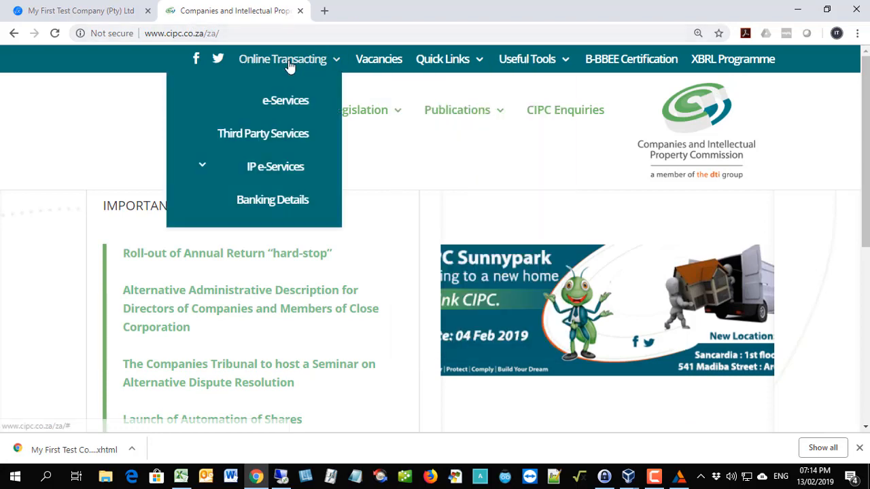
click(285, 102)
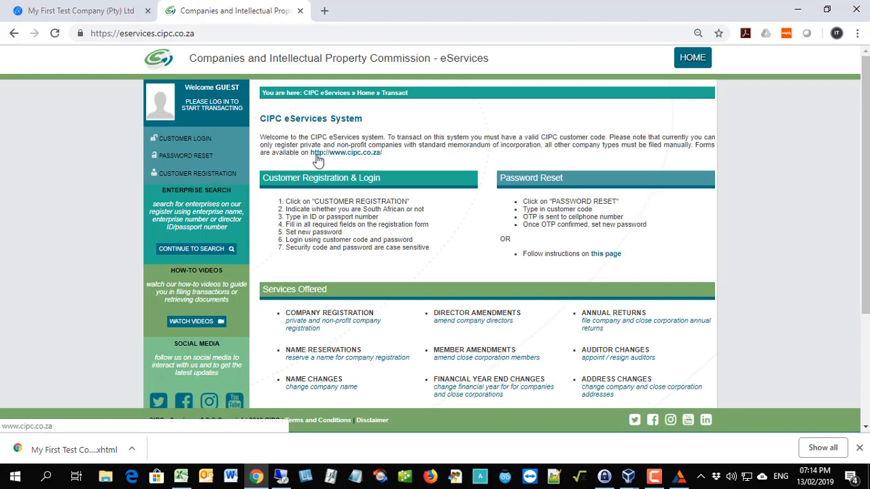
Log in to CIPC eServices with the customer account.
click(196, 140)
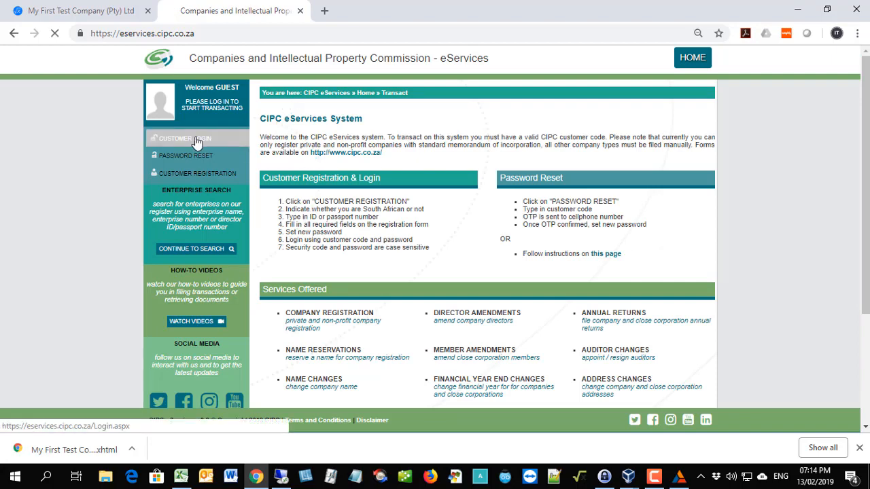
click(291, 353)
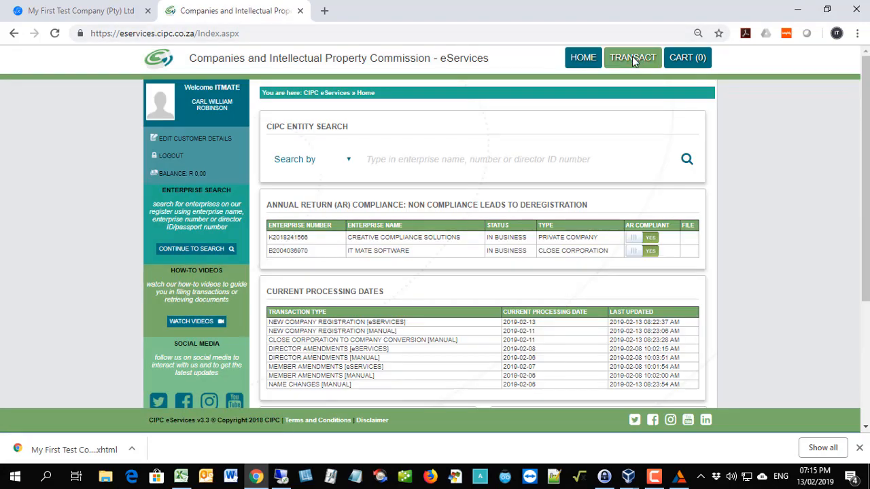
Open the Annual Financial Statements iXBRL submission from the eServices transactions for financial statements and accountability supplements.
click(632, 59)
scroll(400, 296, down, 2)
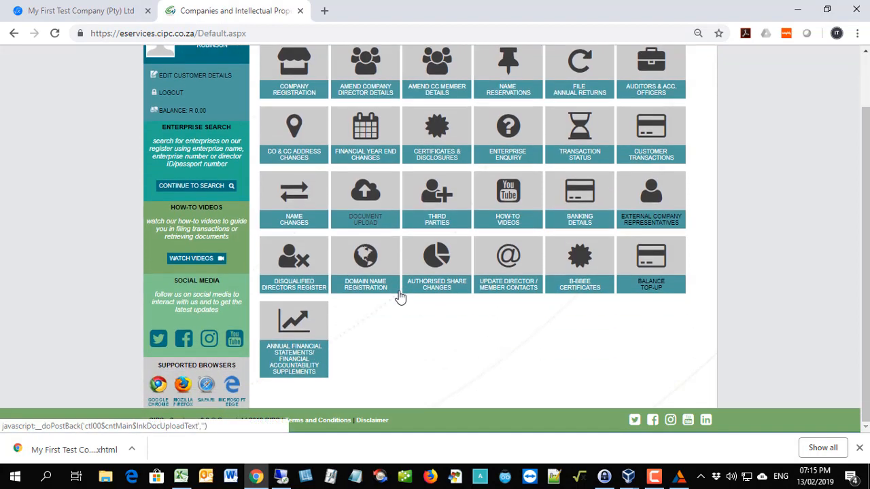
click(295, 325)
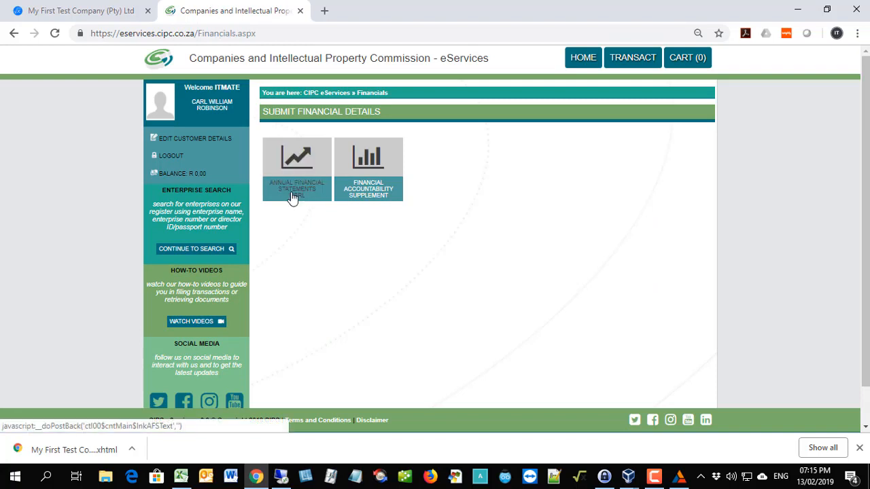
click(304, 157)
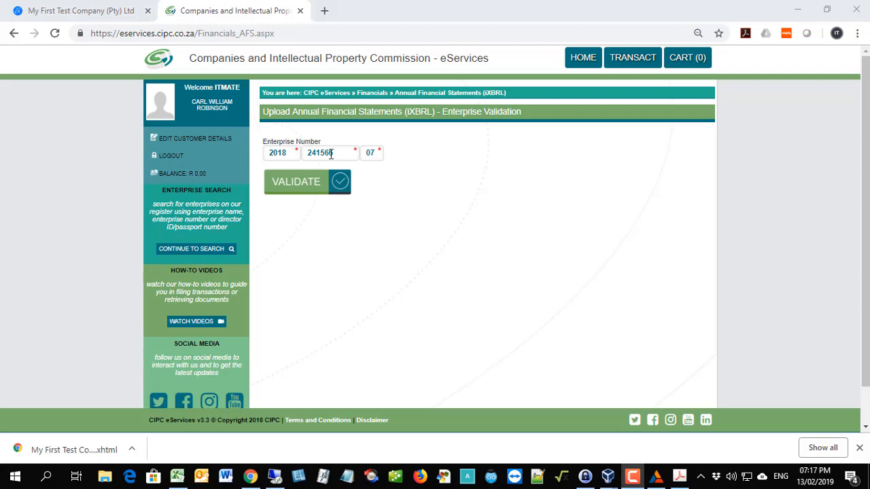
Validate the company's enterprise number for the annual financial statements and continue to the iXBRL filing upload form.
click(312, 183)
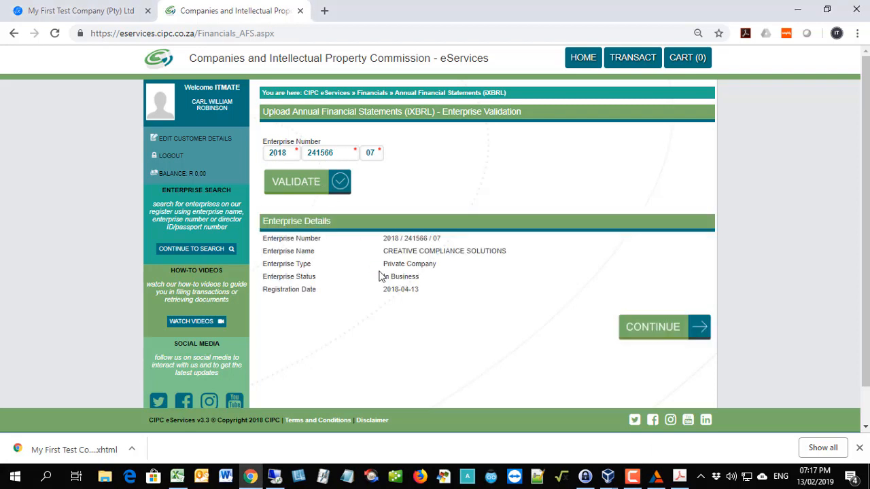
click(662, 333)
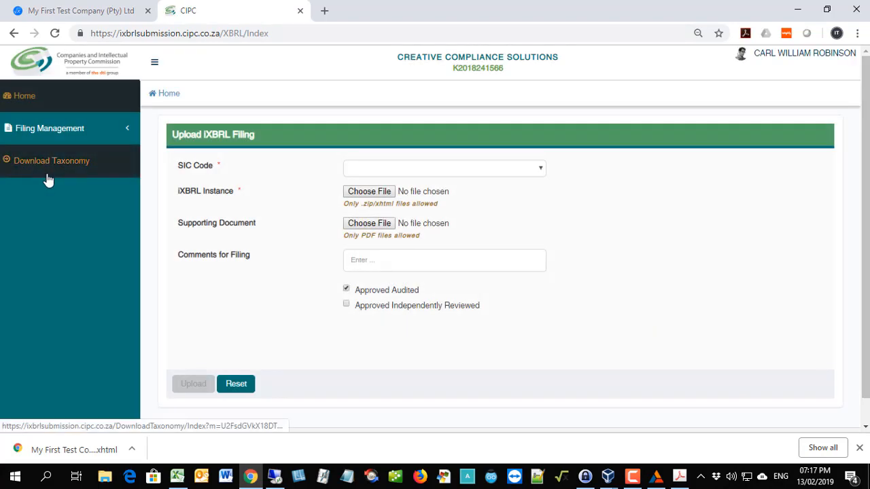
click(539, 170)
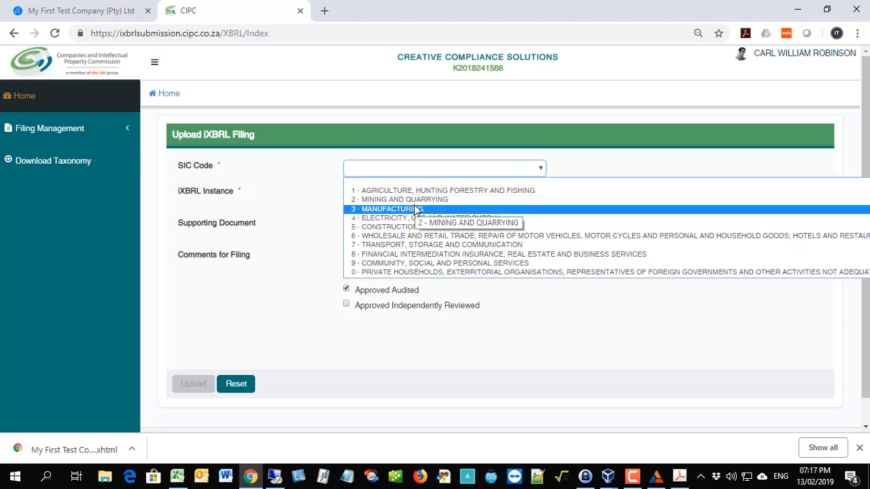
click(398, 218)
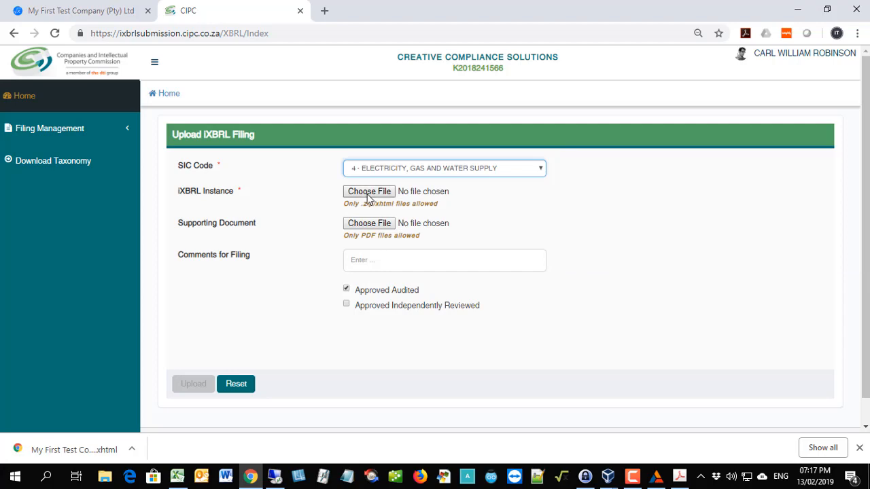
click(378, 195)
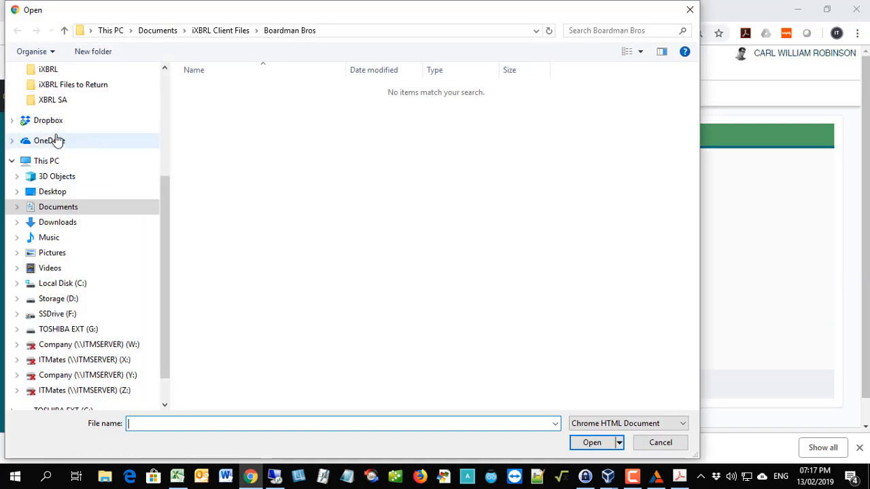
click(69, 224)
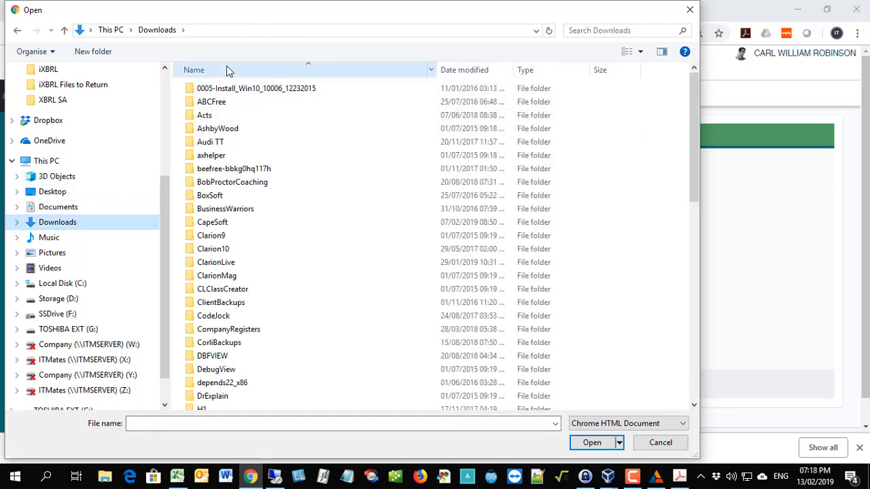
scroll(49, 102, up, 4)
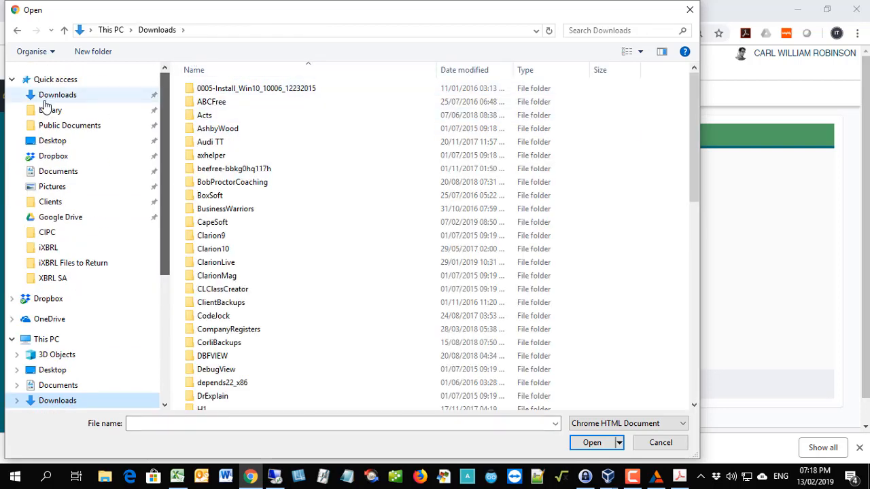
click(52, 83)
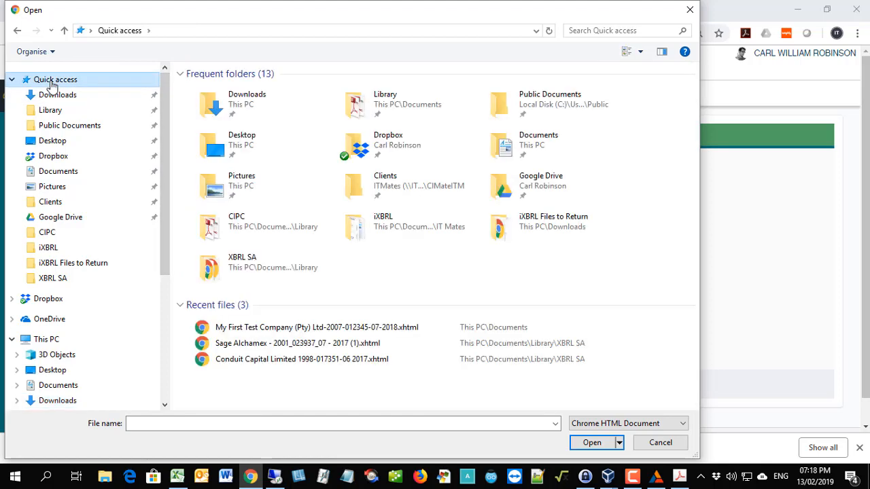
double_click(263, 327)
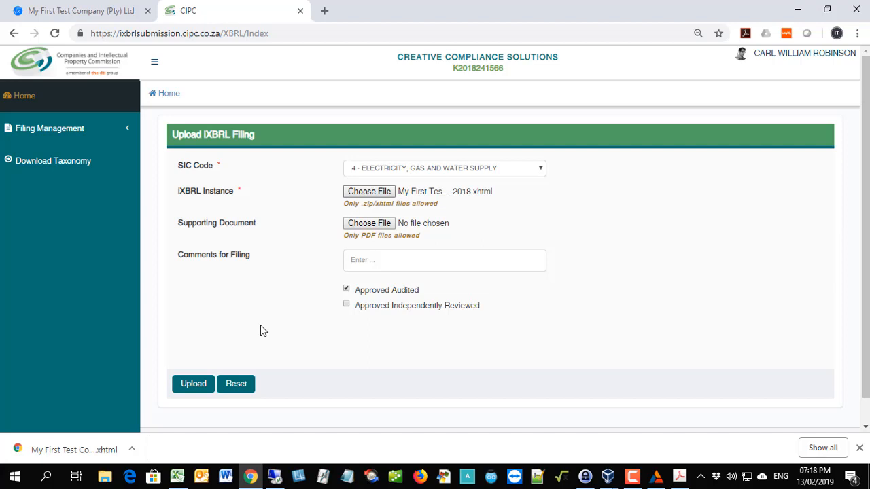